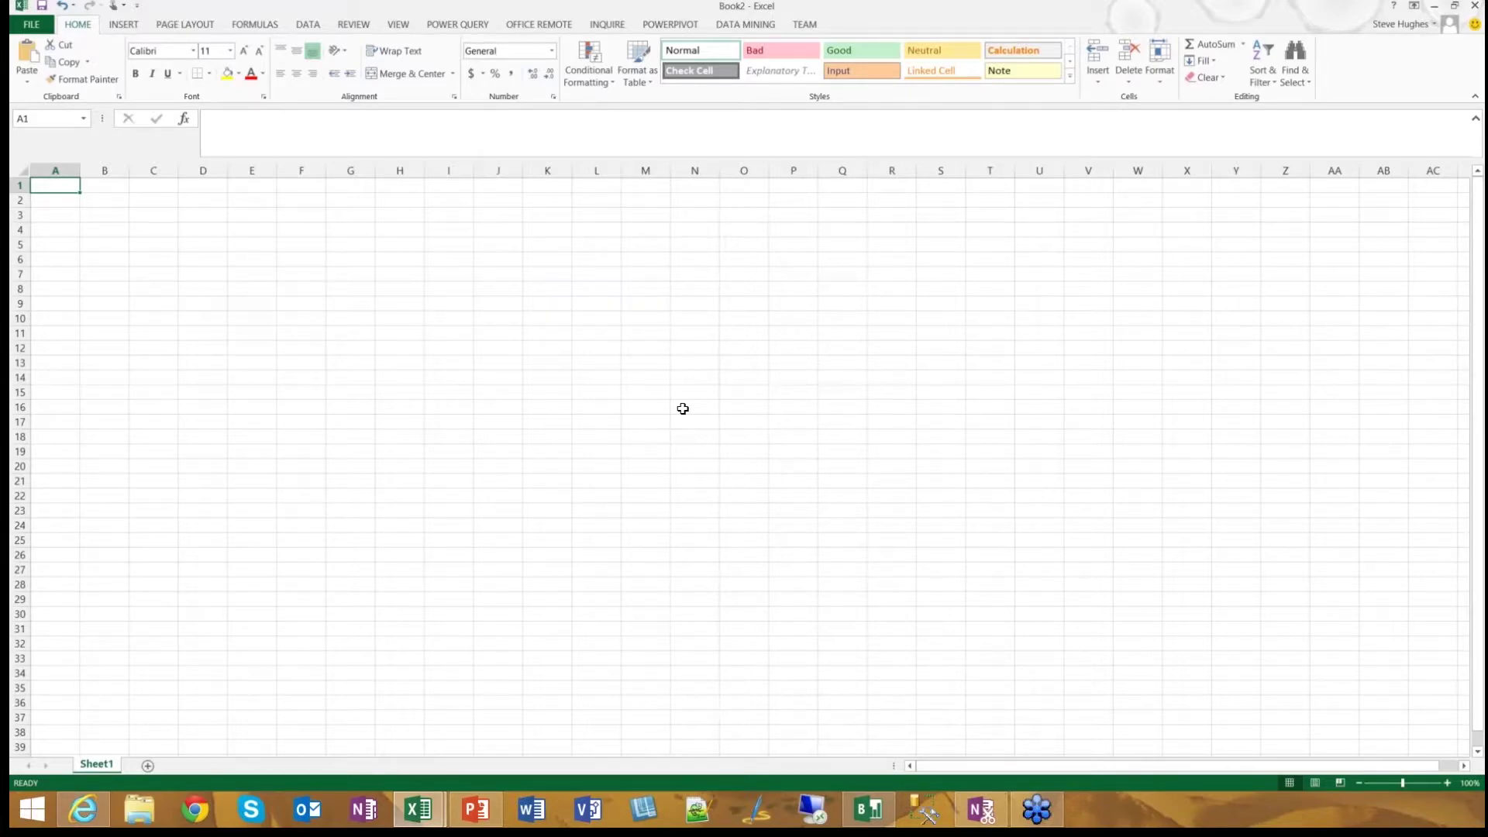
# - Search online public data through Power Query with the suggested query "healthdata.gov domain:external"
pyautogui.click(452, 28)
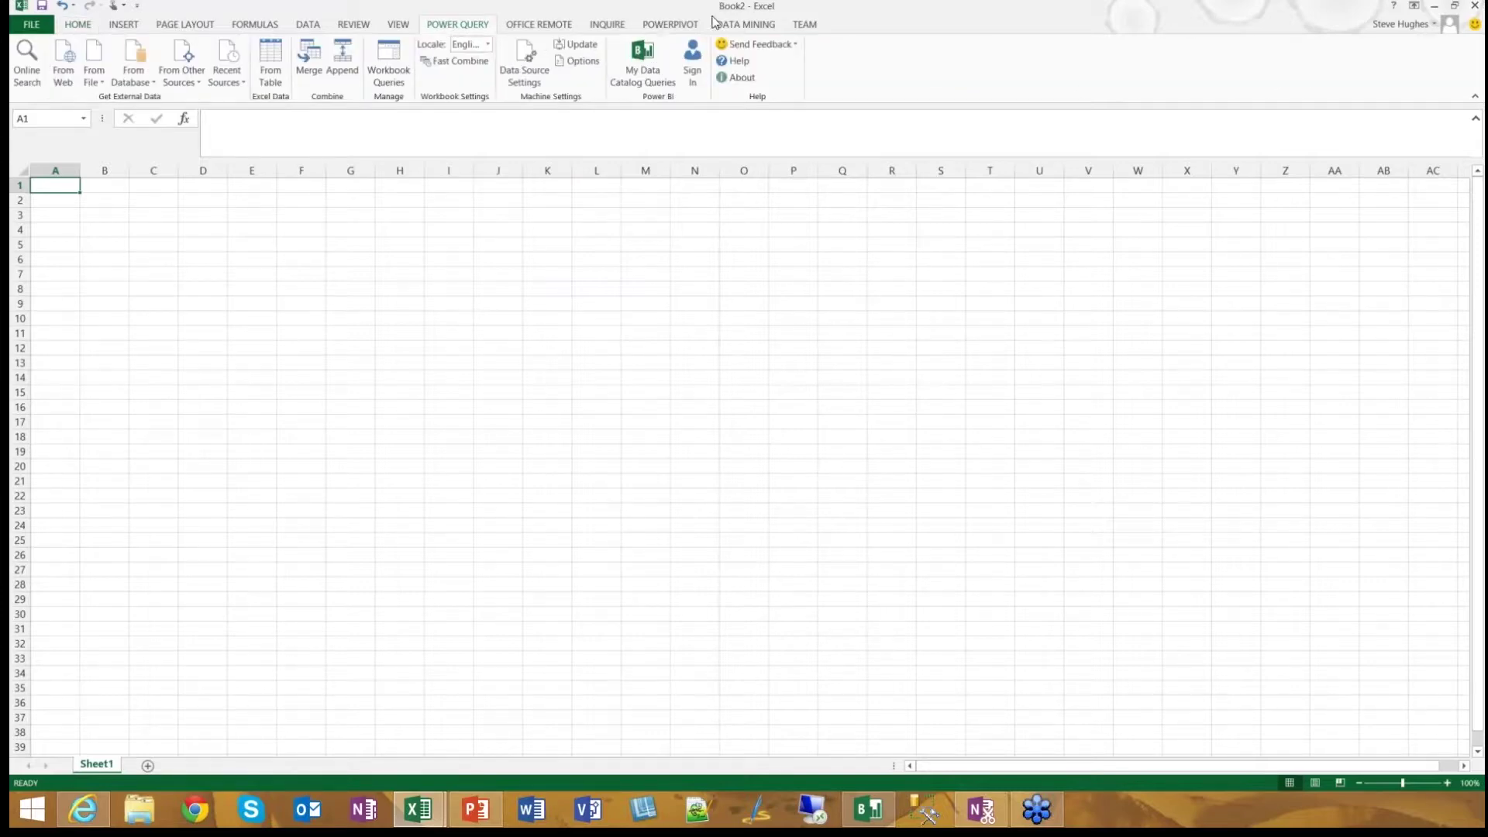
pyautogui.click(667, 25)
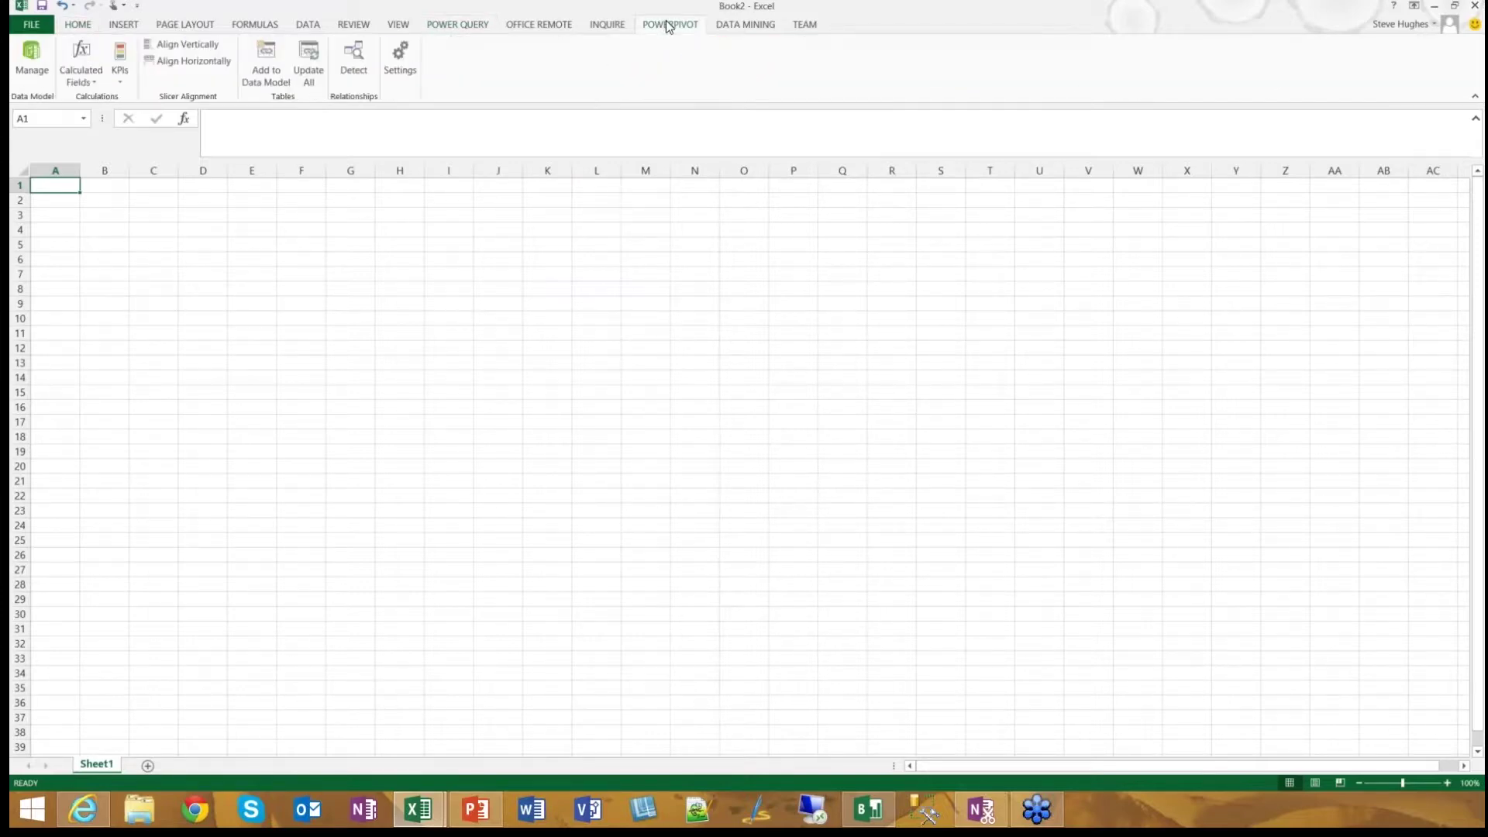
pyautogui.click(467, 26)
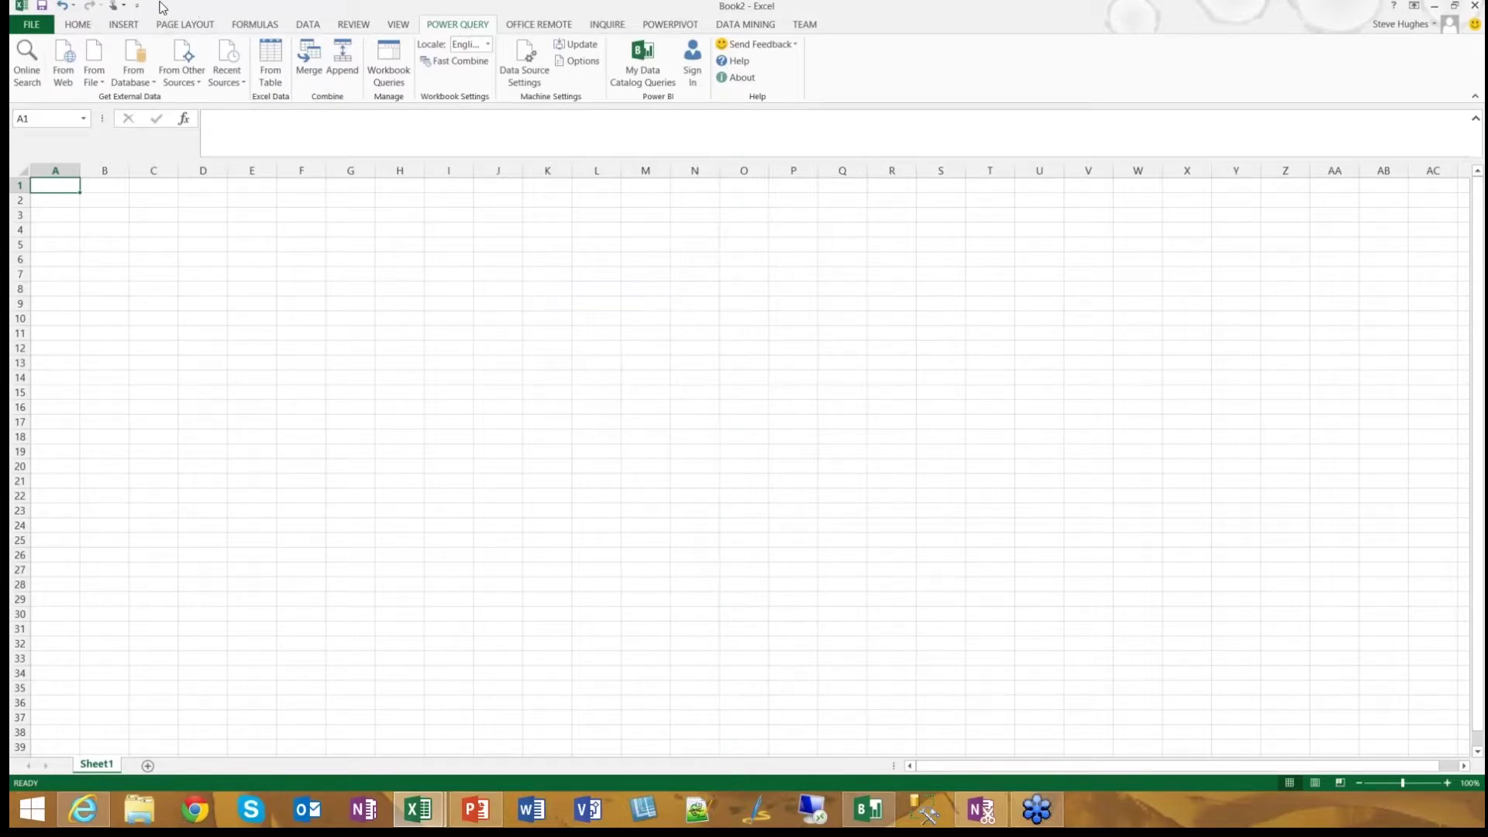
pyautogui.click(24, 77)
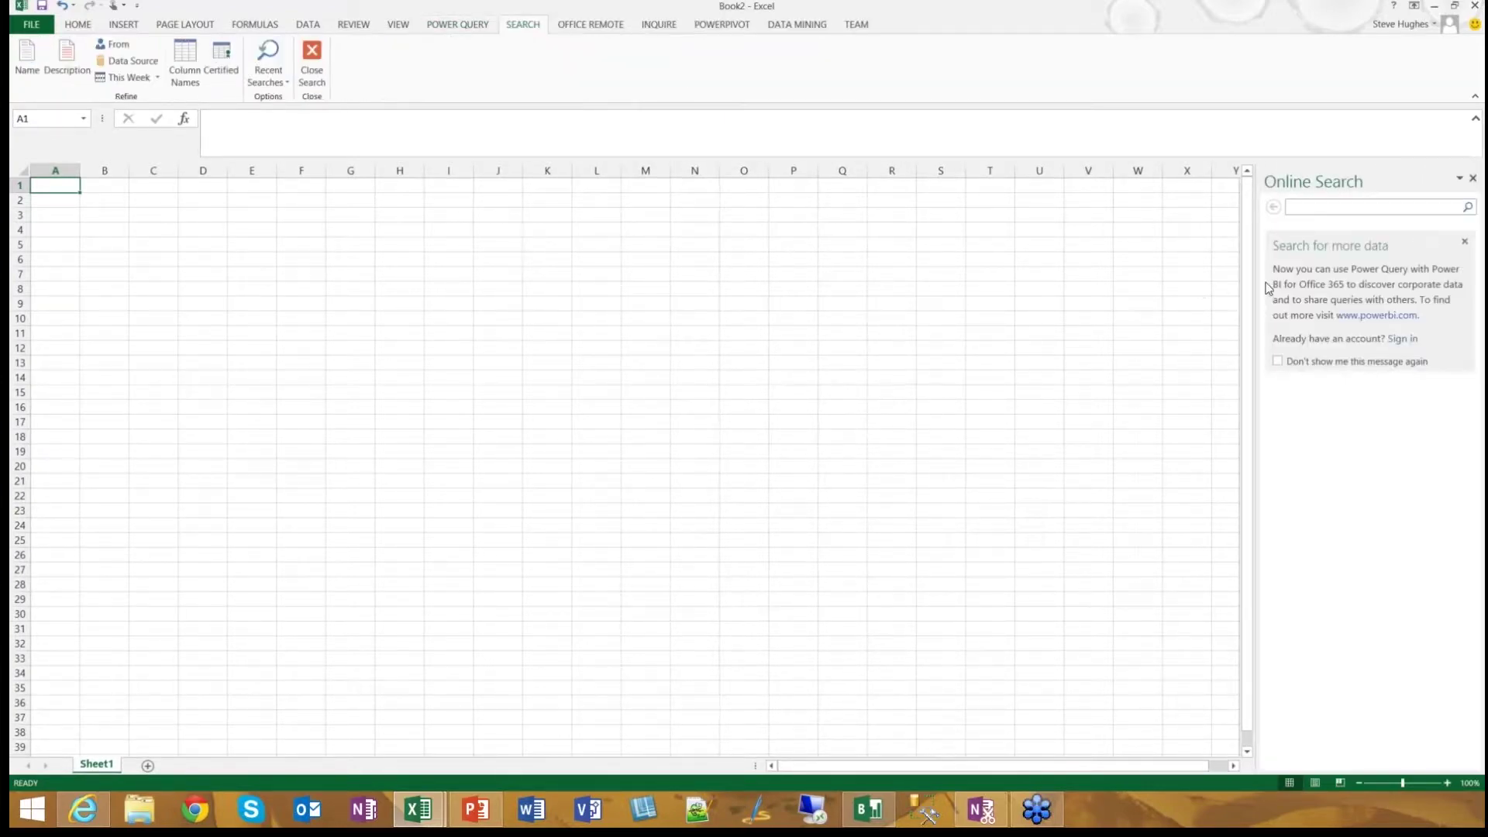
pyautogui.click(1354, 208)
pyautogui.write('He')
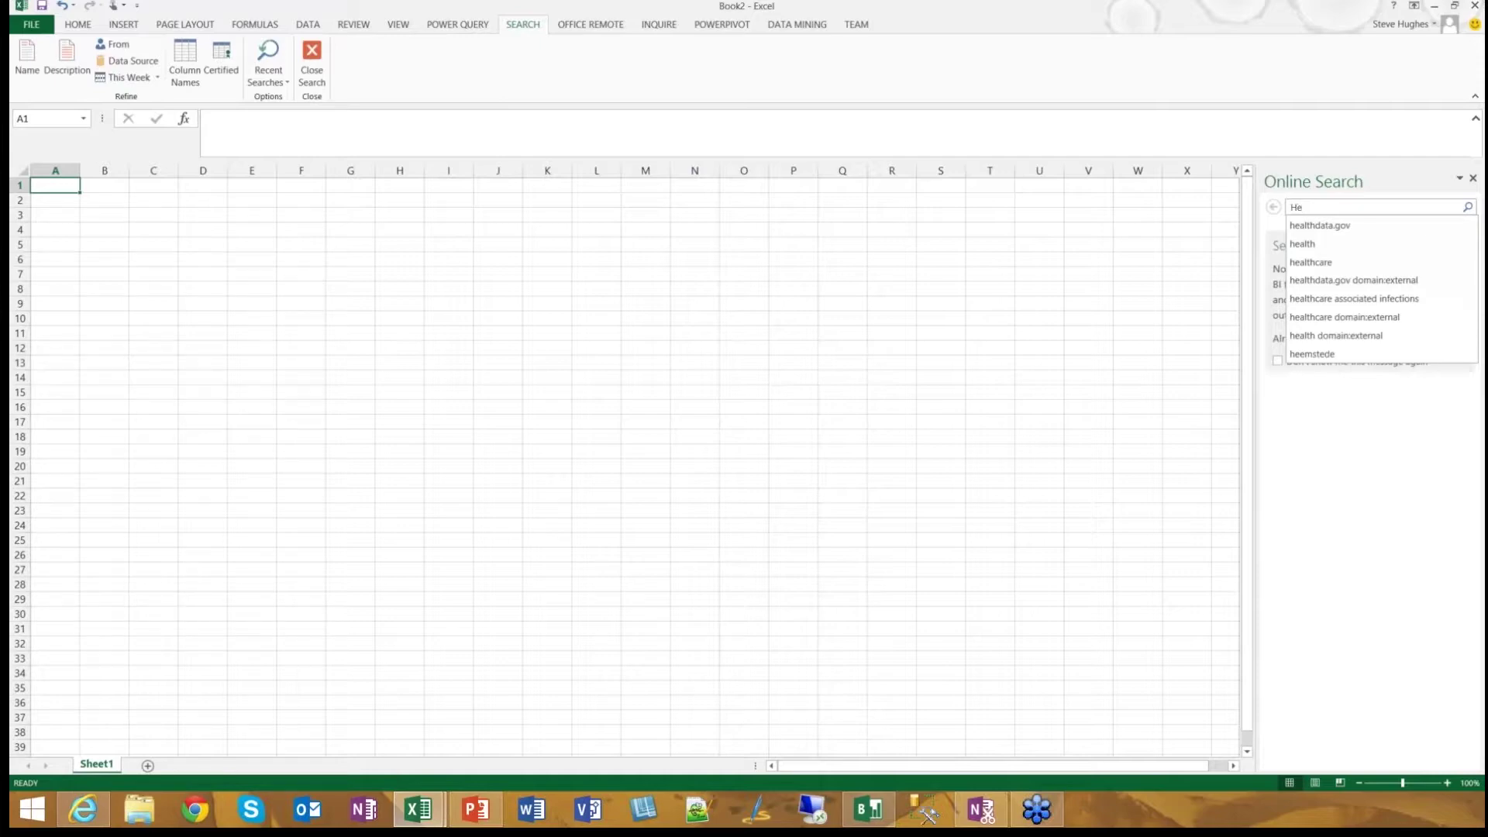
pyautogui.click(1353, 280)
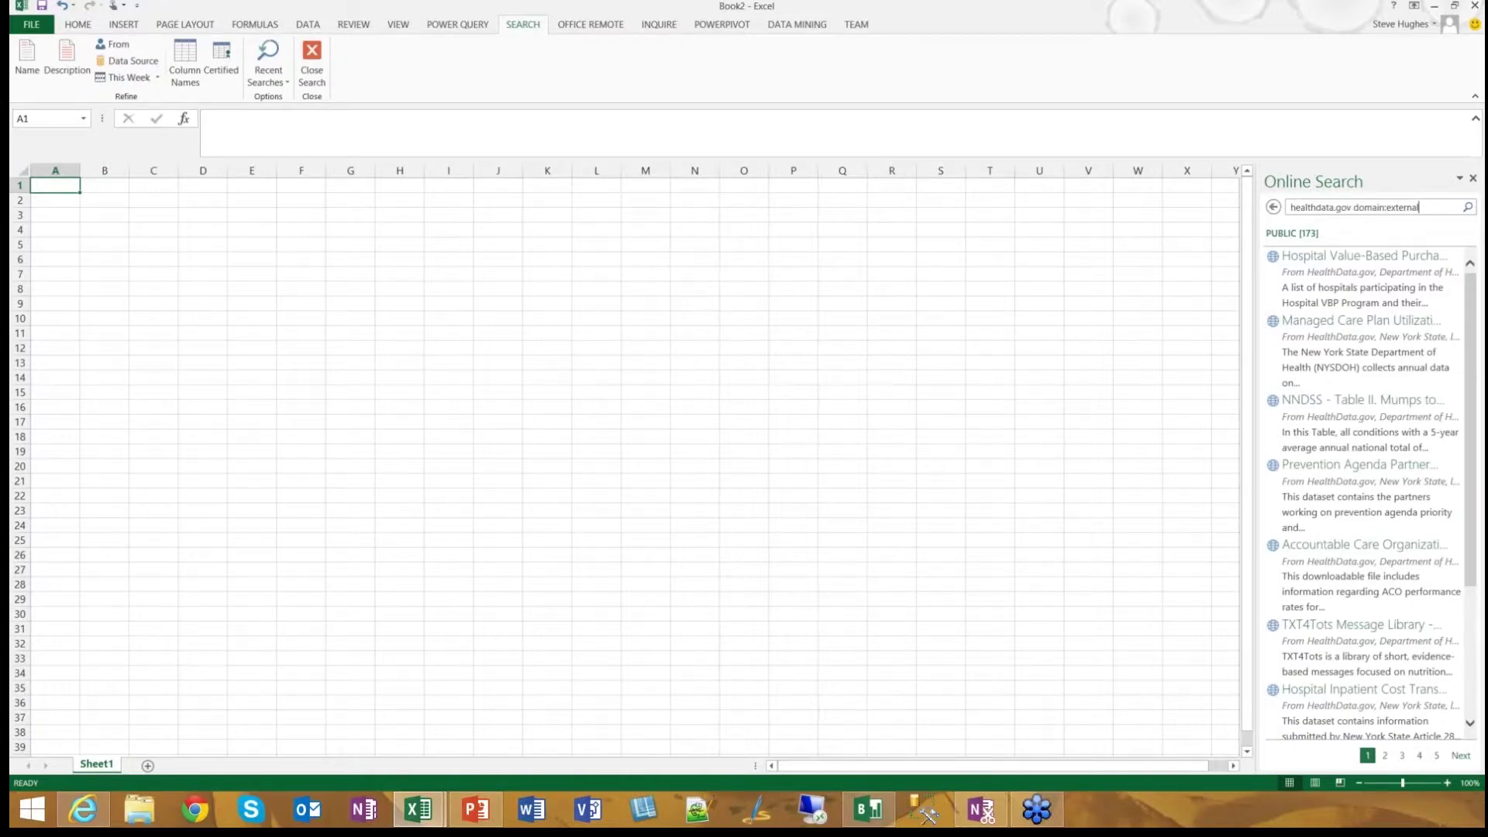
# - Preview the top search results, open "Managed Care Plan Utilization Data: Beginning 2009" for editing, and enlarge the Query Editor window
pyautogui.moveTo(1364, 279)
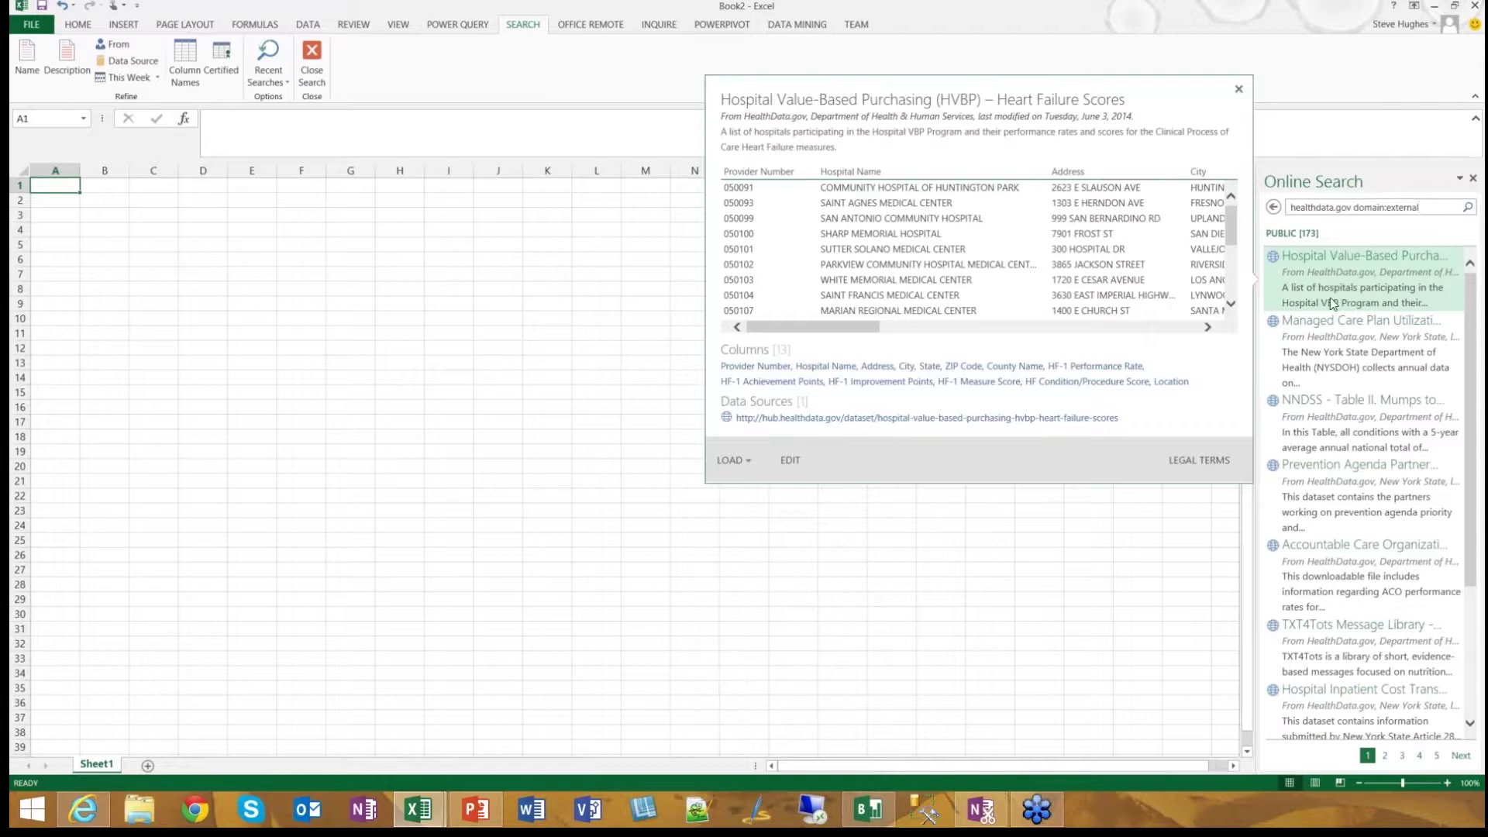
pyautogui.moveTo(1333, 338)
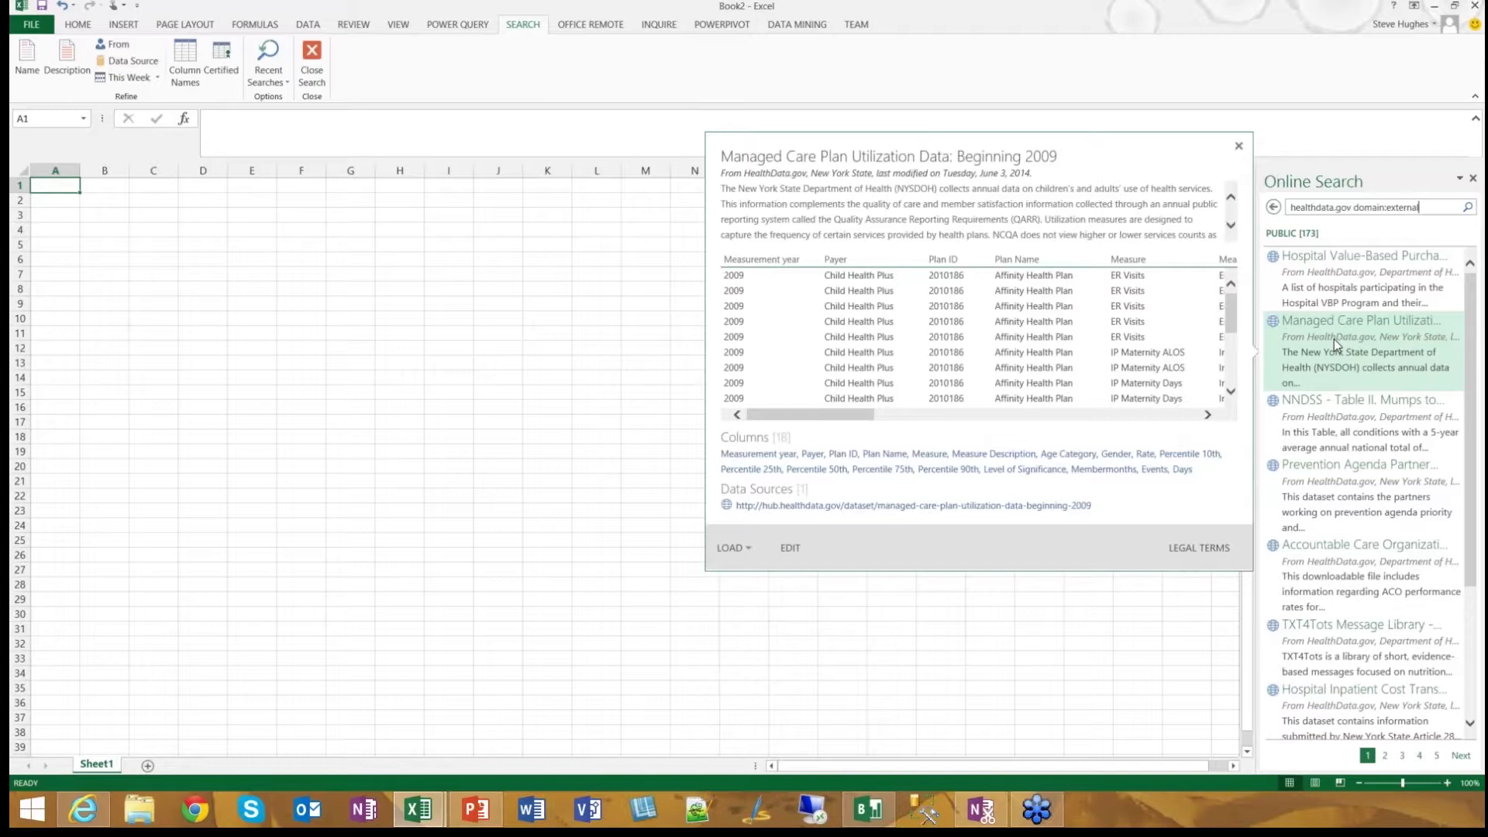
pyautogui.click(1333, 338)
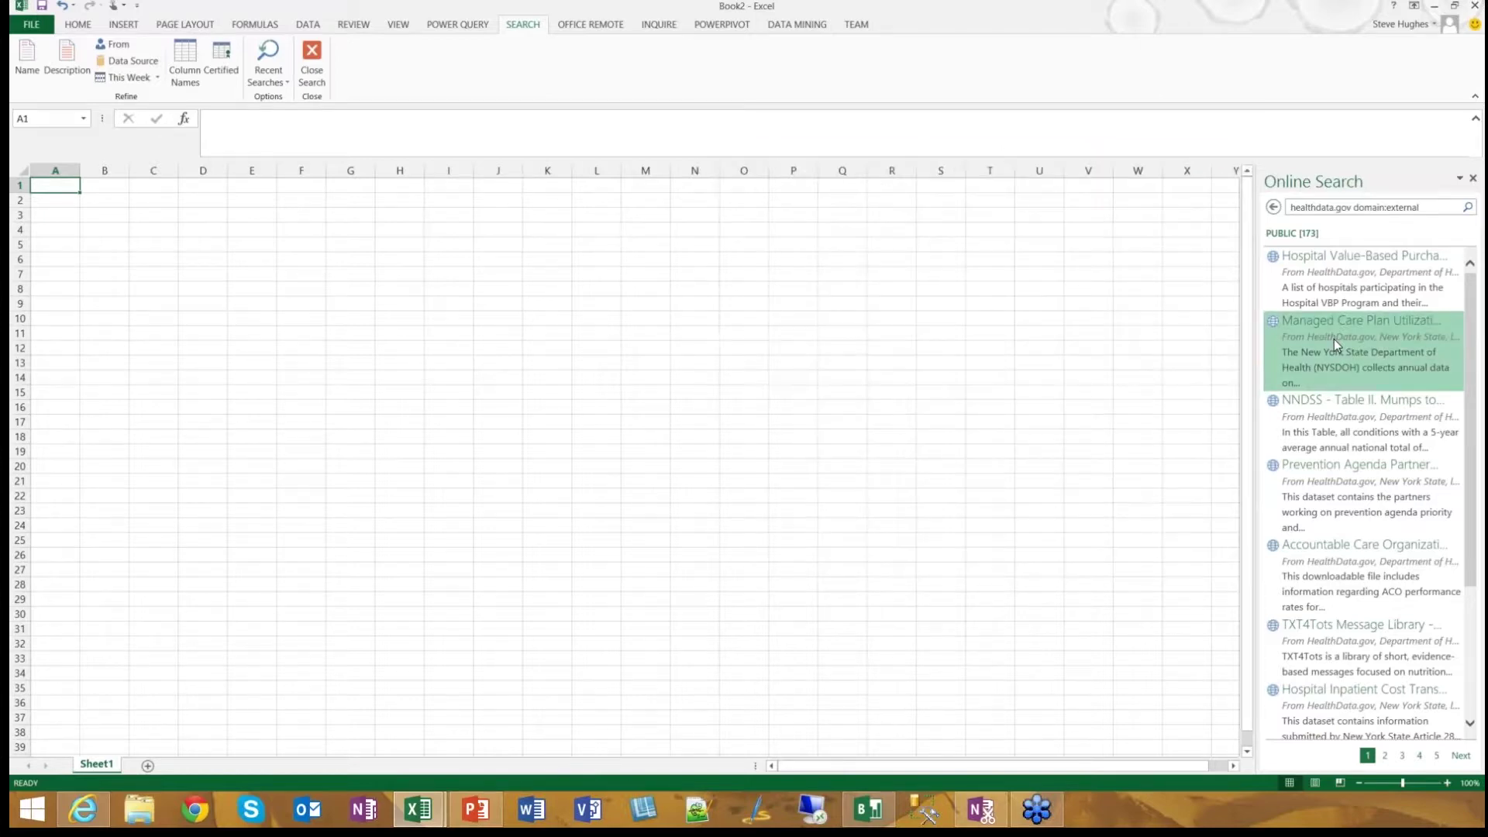
pyautogui.moveTo(1333, 338); pyautogui.dragTo(1362, 379)
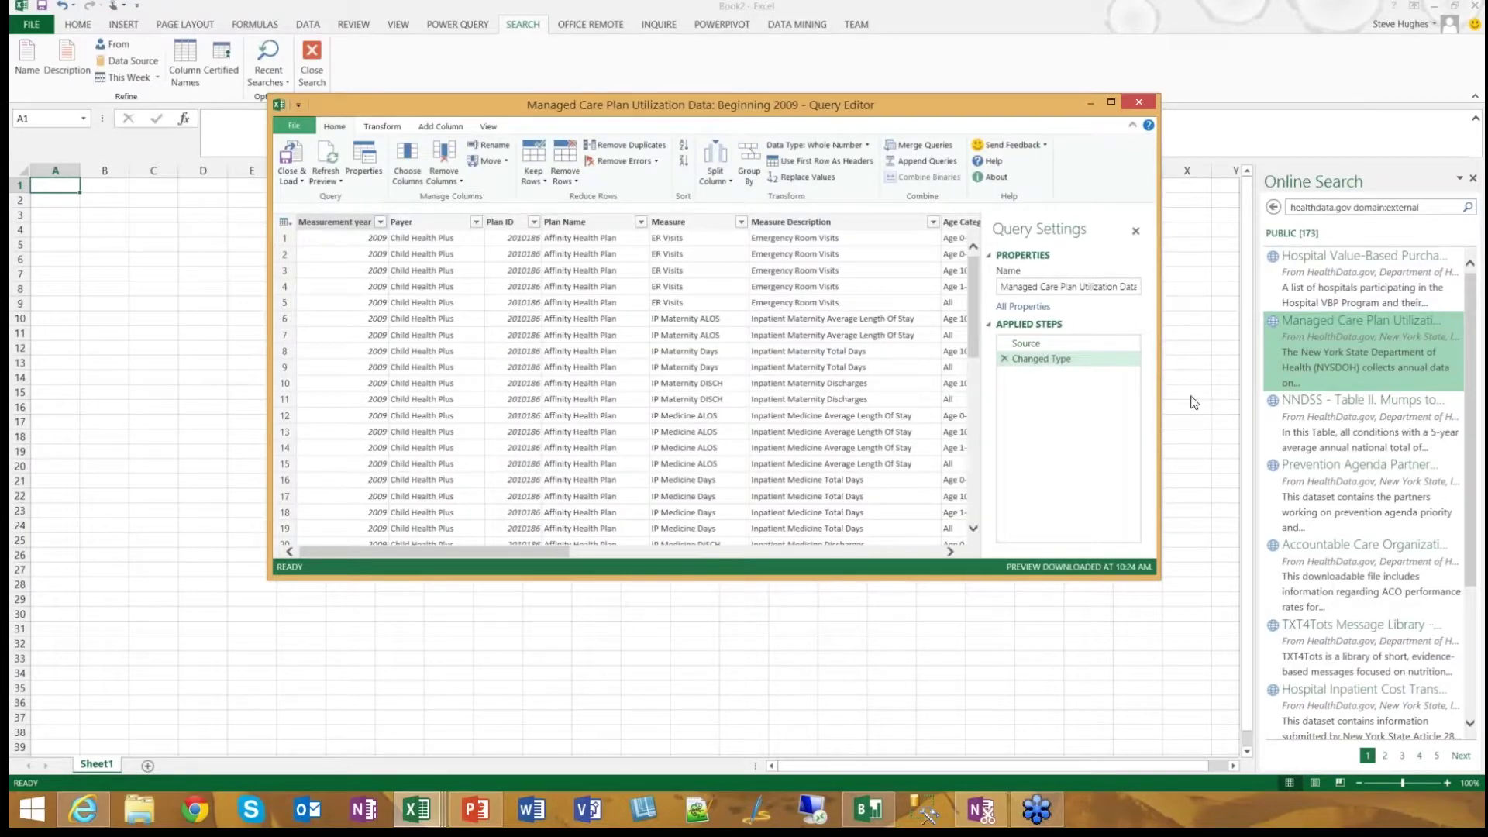
pyautogui.moveTo(868, 106); pyautogui.dragTo(815, 42)
pyautogui.moveTo(1134, 536); pyautogui.dragTo(1377, 747)
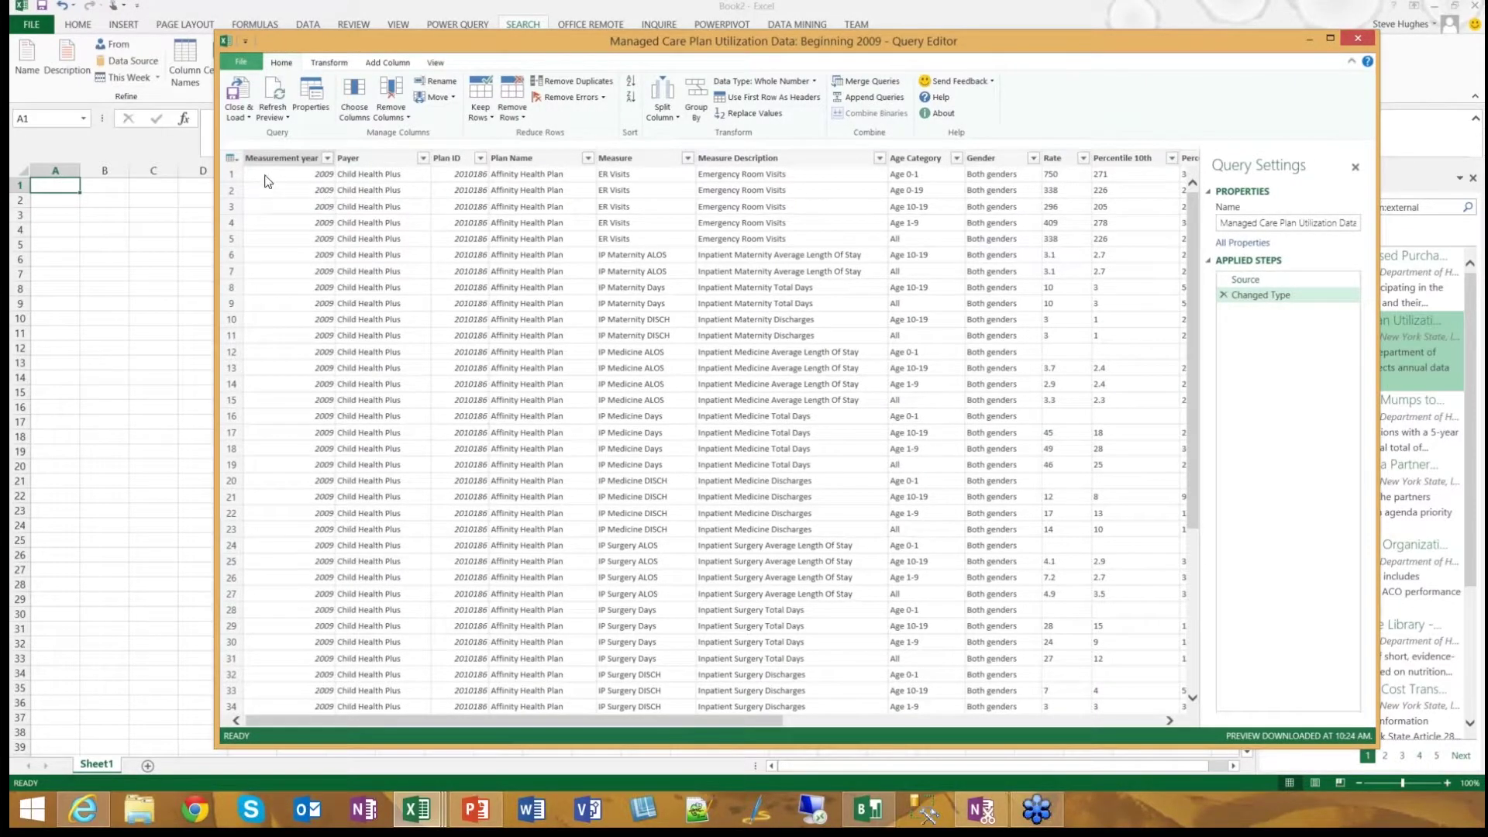
# - Filter the Plan Name column to show only MetroPlus Health Plan
pyautogui.click(327, 158)
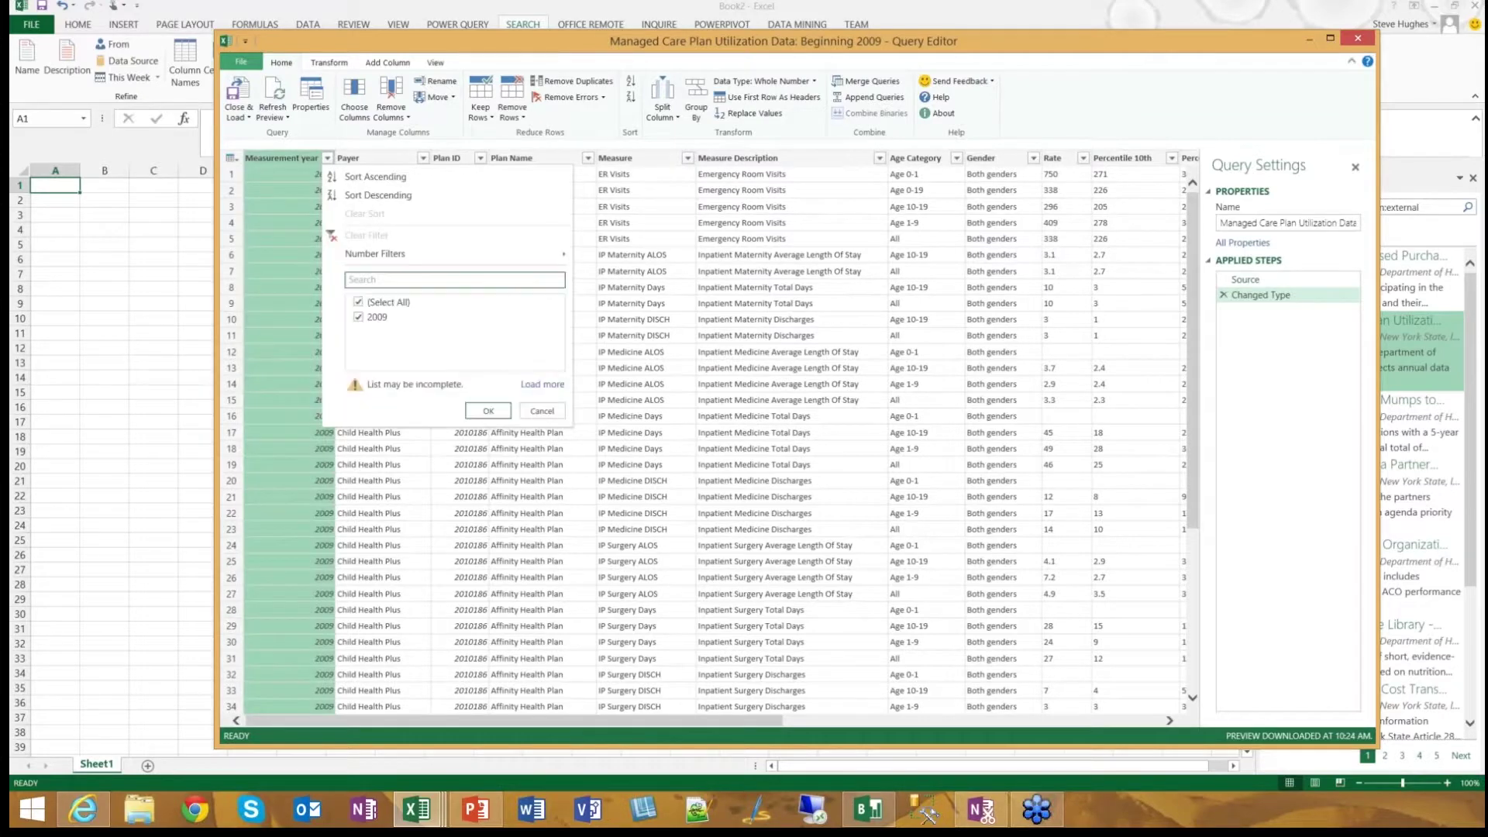
pyautogui.click(542, 410)
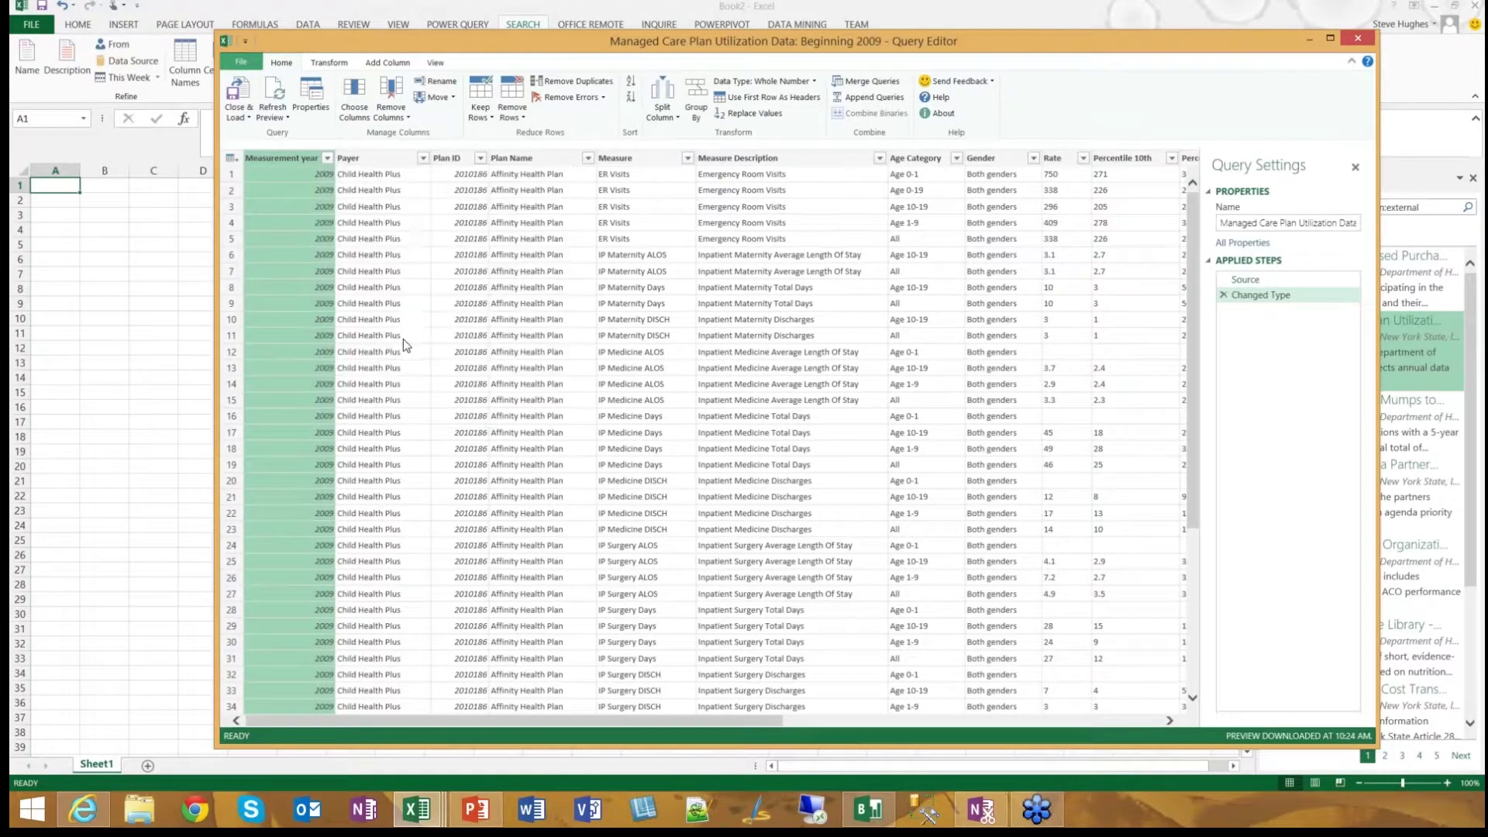
pyautogui.click(383, 191)
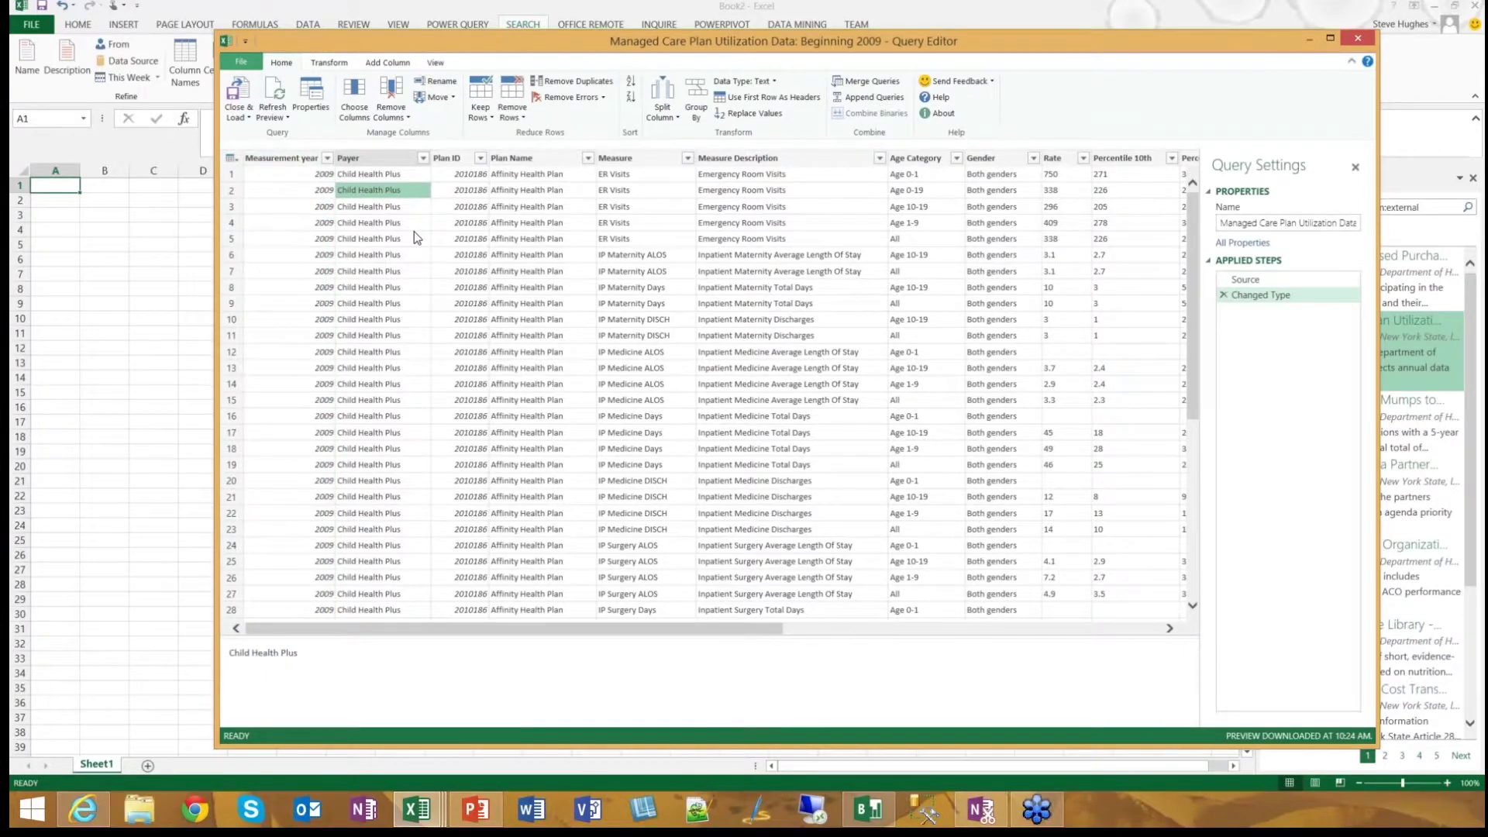
pyautogui.press('Right')
pyautogui.press('Right')
pyautogui.press('Down')
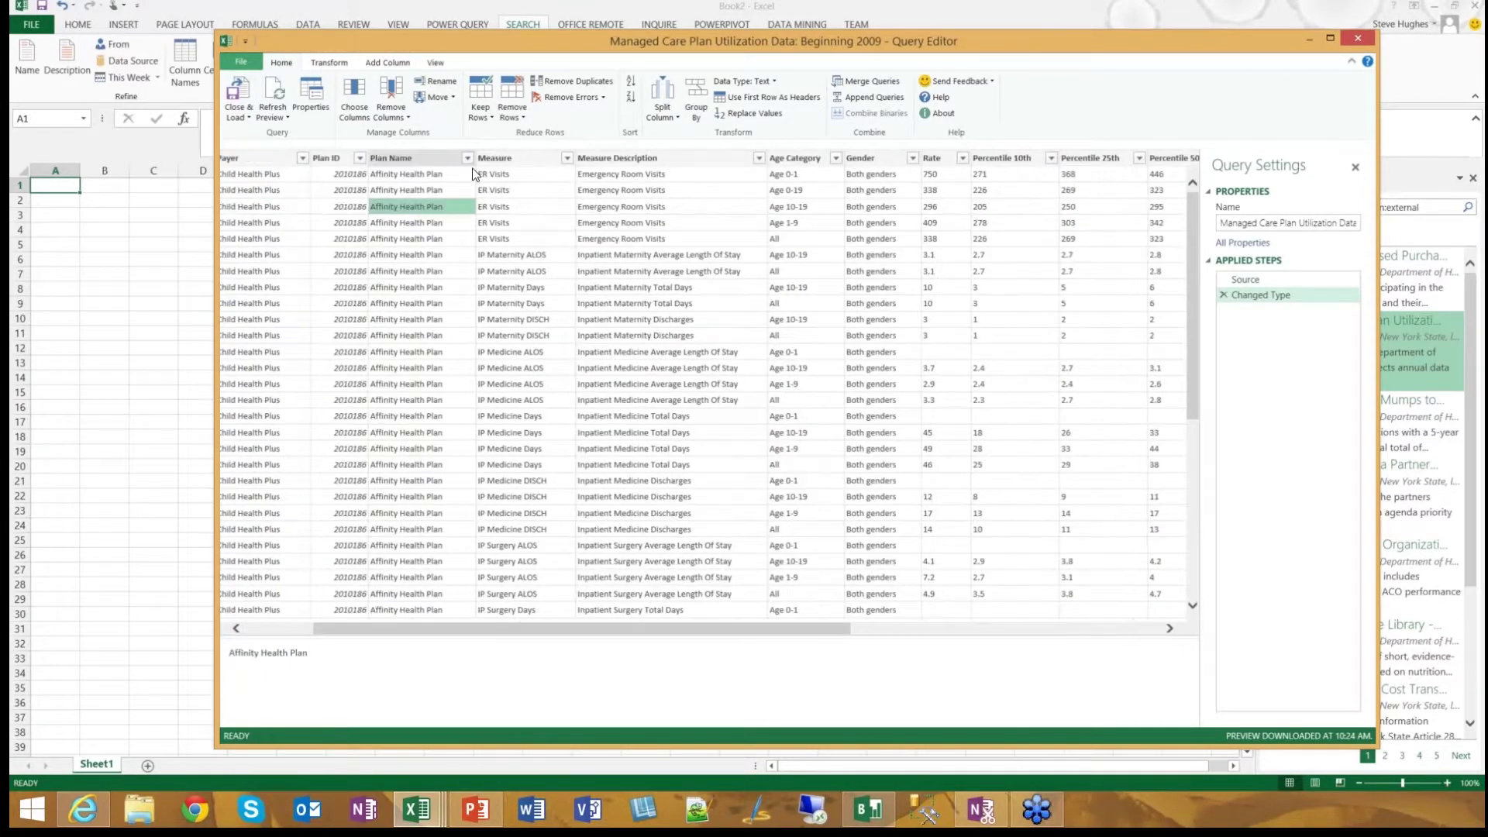
pyautogui.click(467, 158)
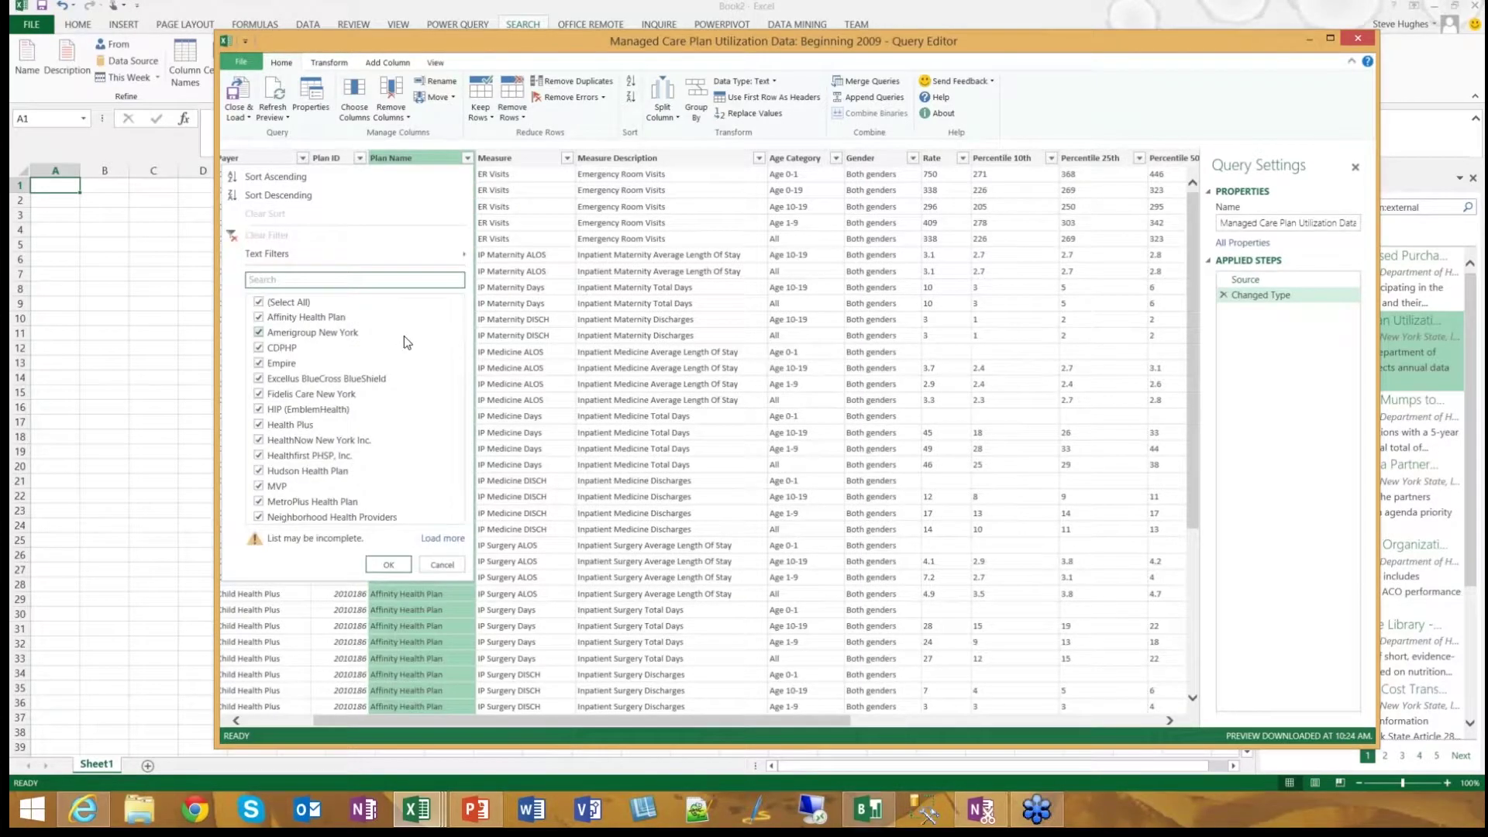
pyautogui.click(260, 302)
pyautogui.click(261, 503)
pyautogui.click(390, 565)
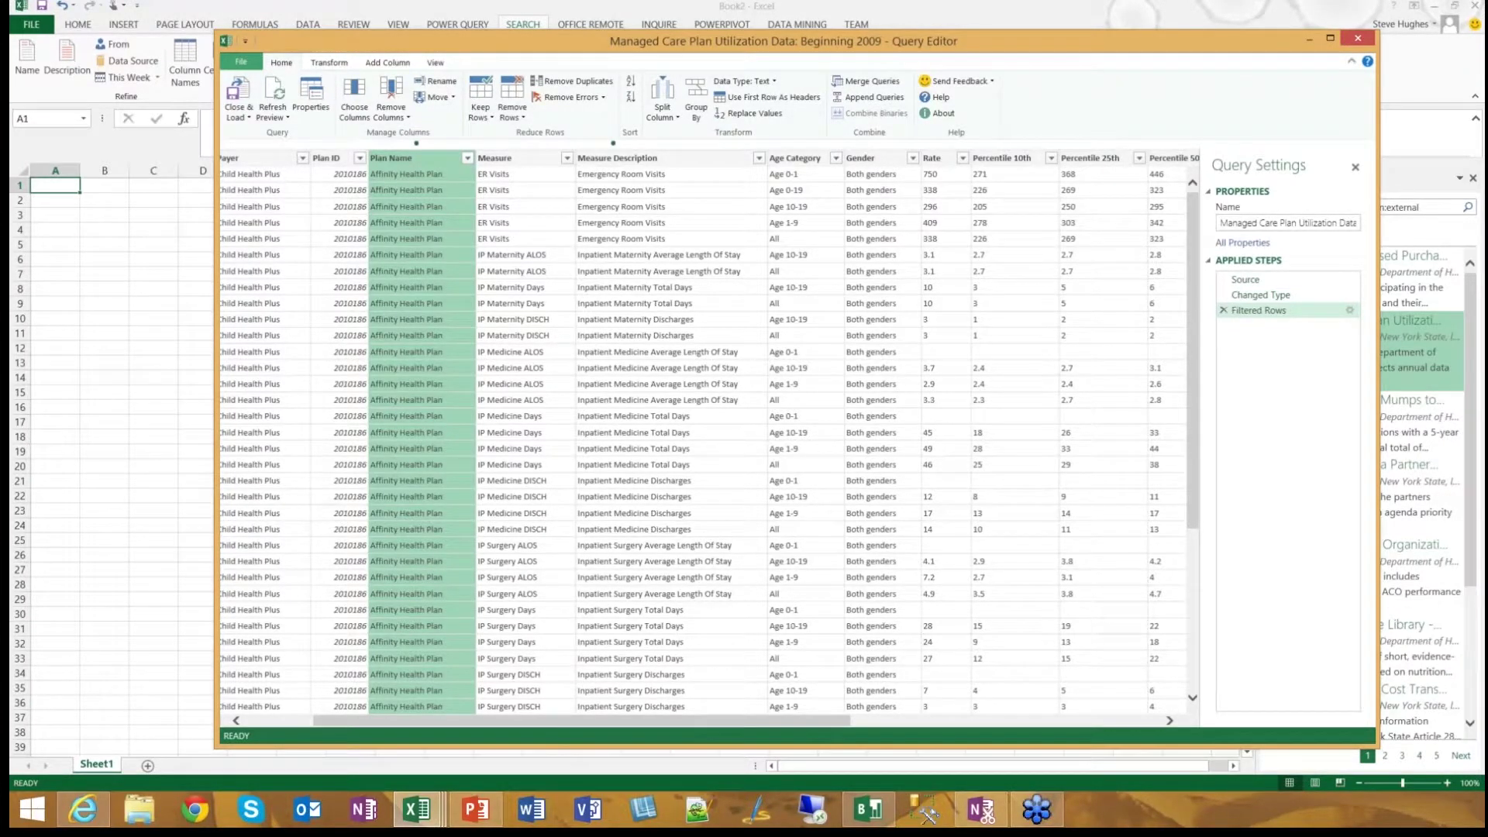
# - Examine the filtered rows across the measure, age category, gender, rate, percentile, significance, events and days columns
pyautogui.click(533, 225)
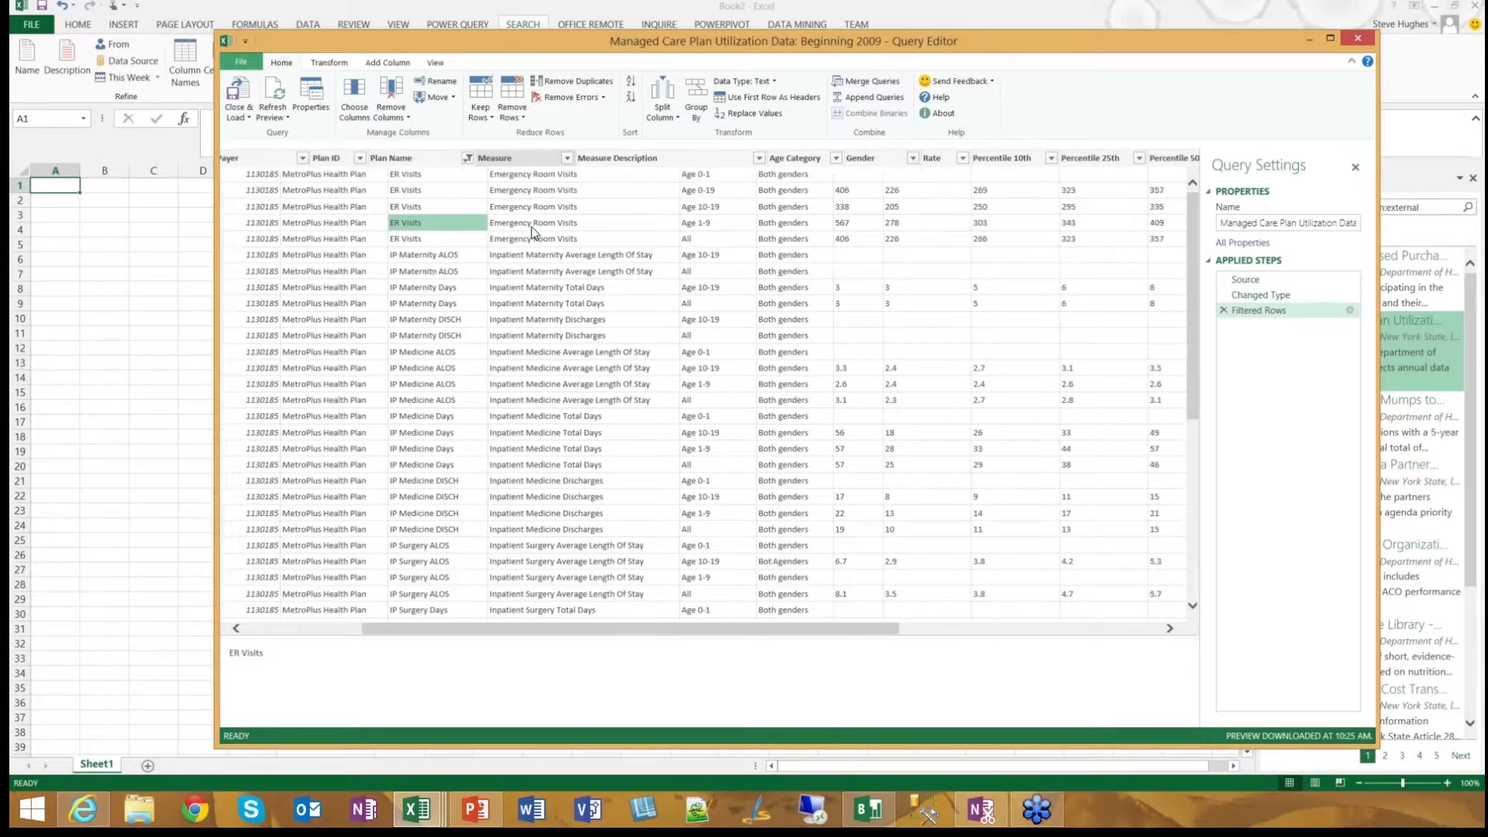
pyautogui.hscroll(3, 543, 221)
pyautogui.click(563, 207)
pyautogui.click(559, 181)
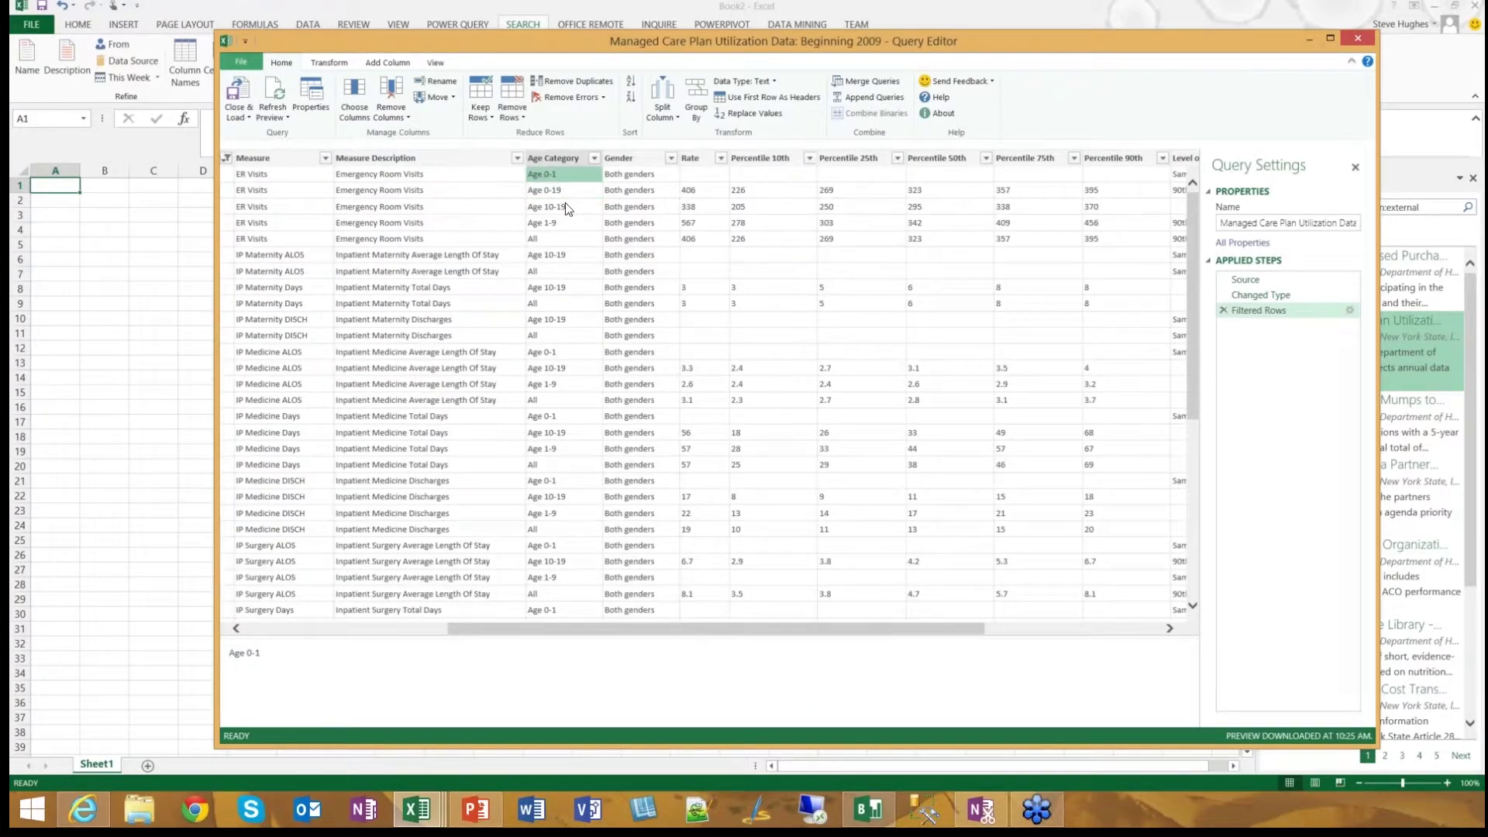
pyautogui.click(575, 222)
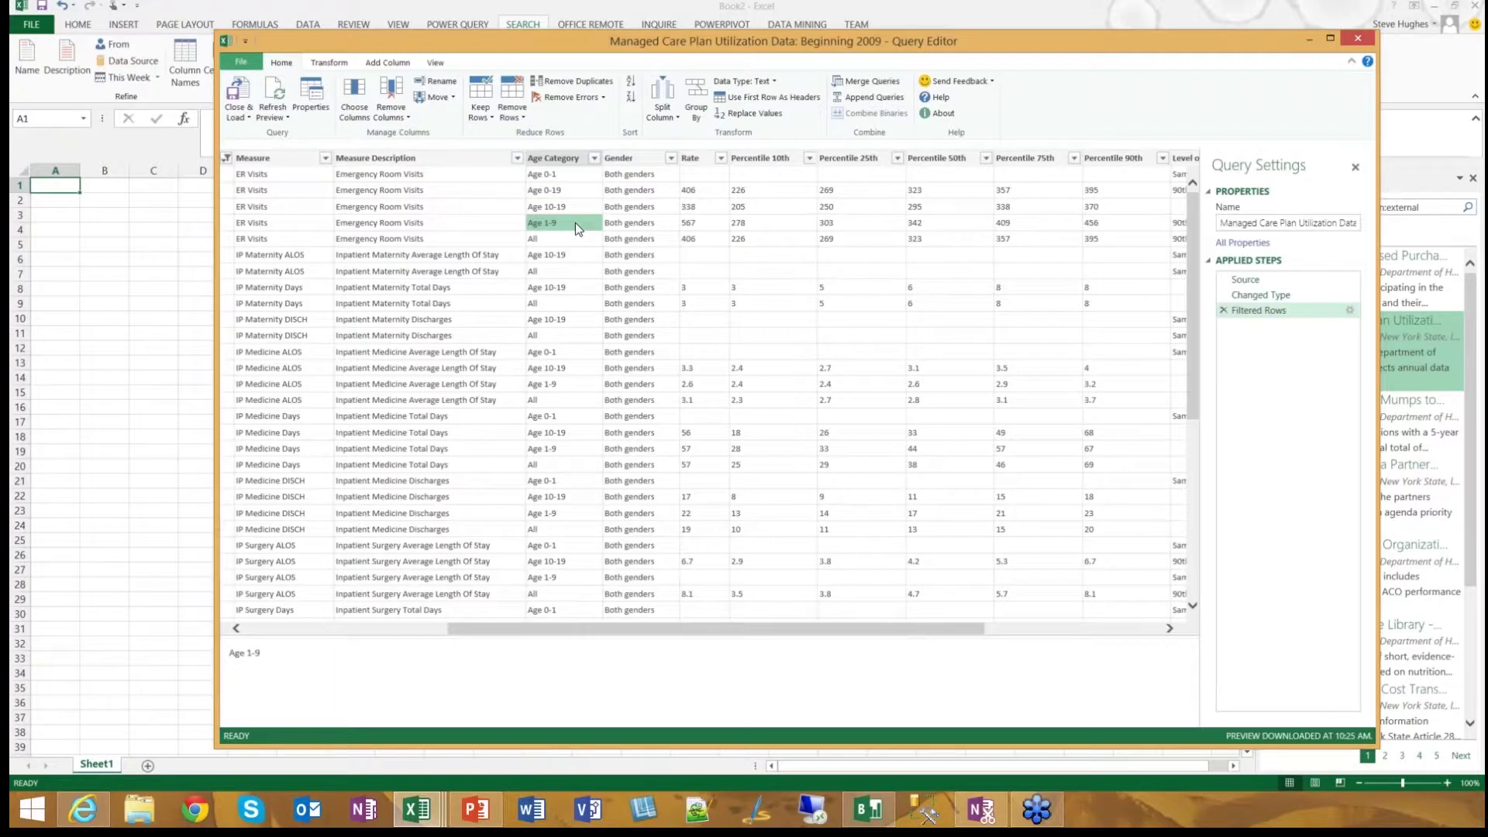
pyautogui.click(640, 174)
pyautogui.click(655, 207)
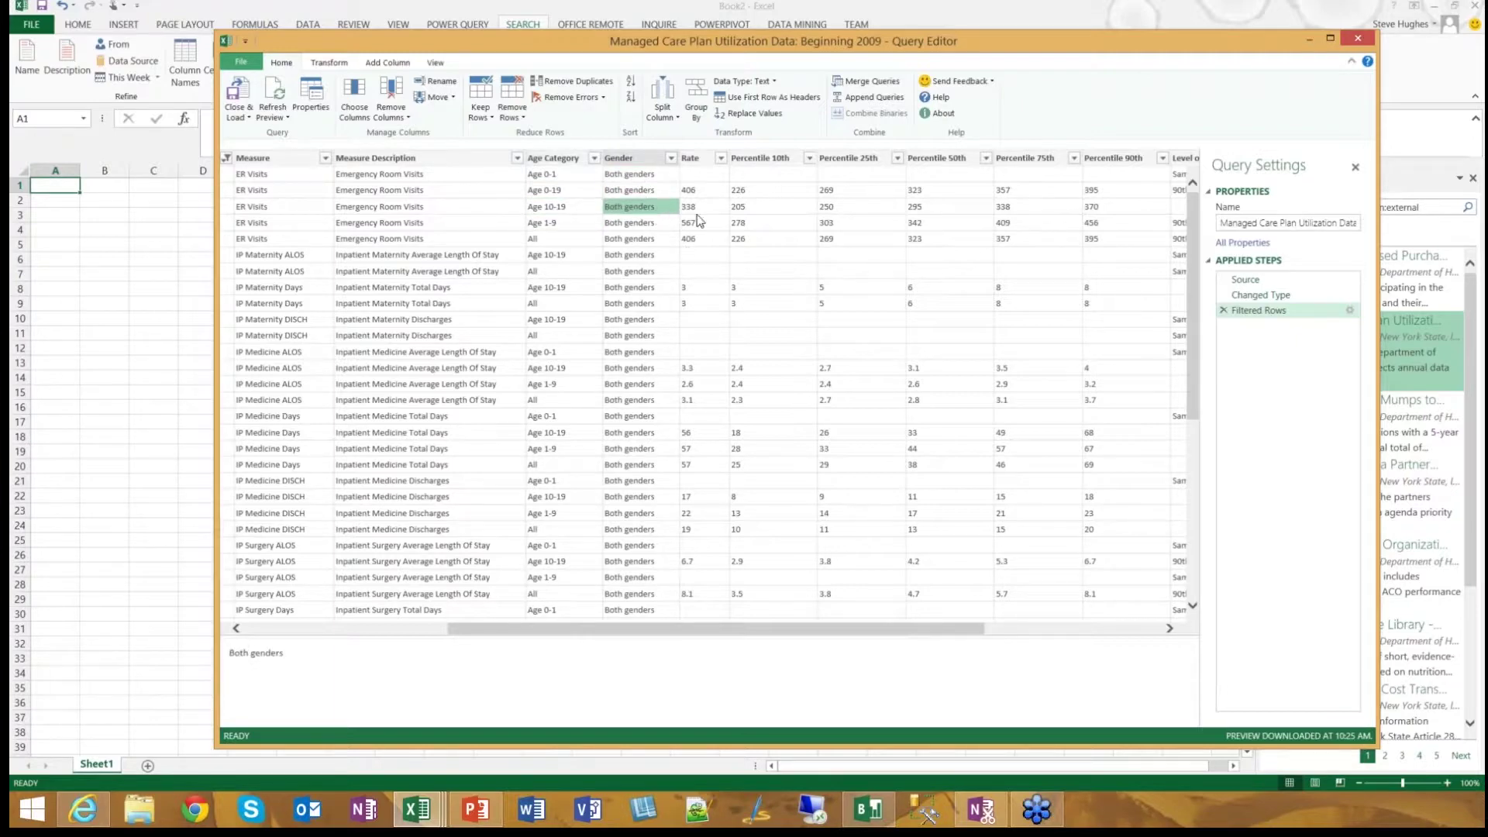
pyautogui.click(702, 191)
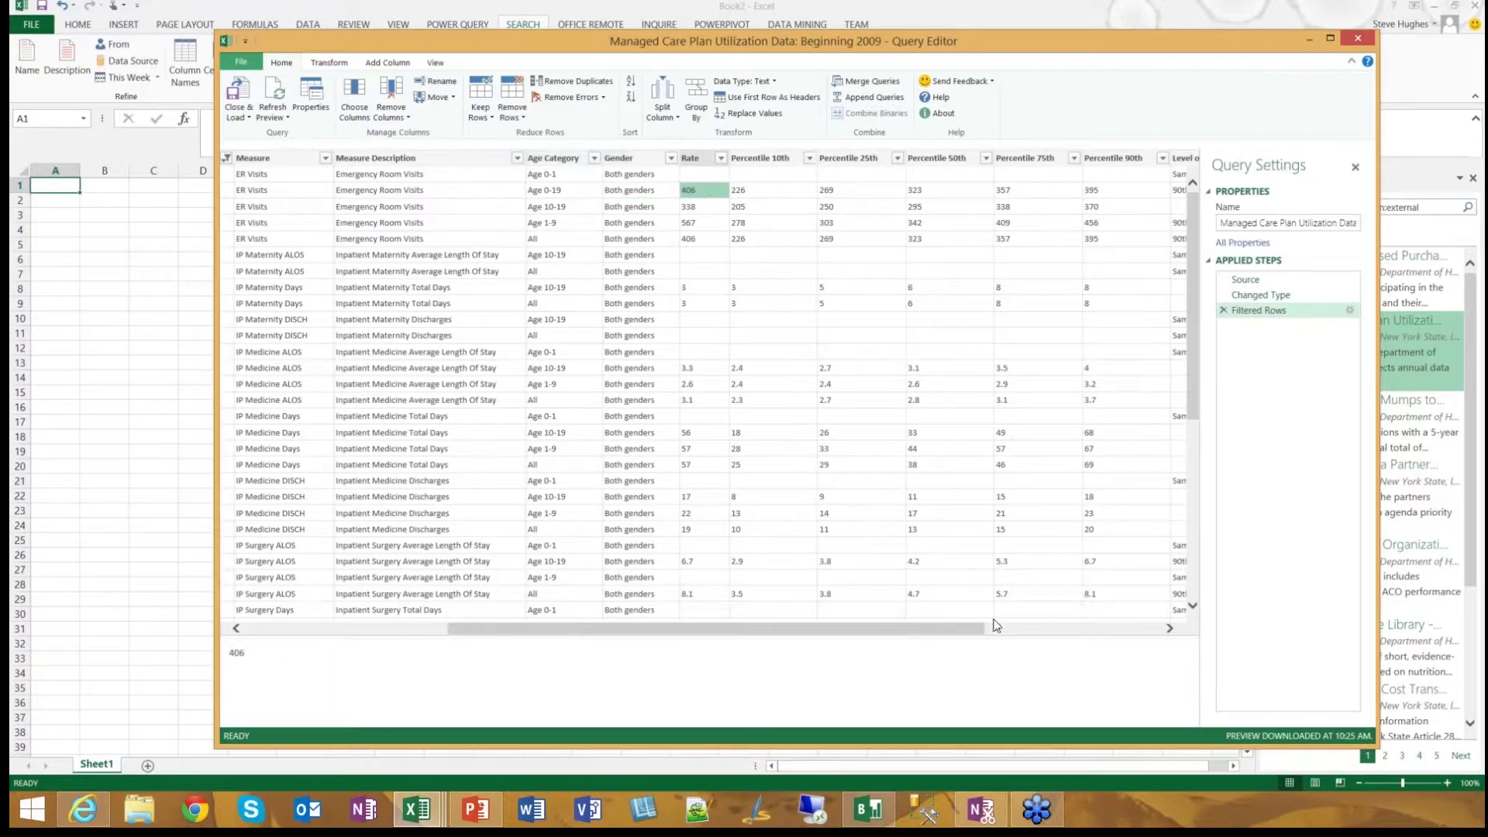
pyautogui.moveTo(987, 633); pyautogui.dragTo(1144, 658)
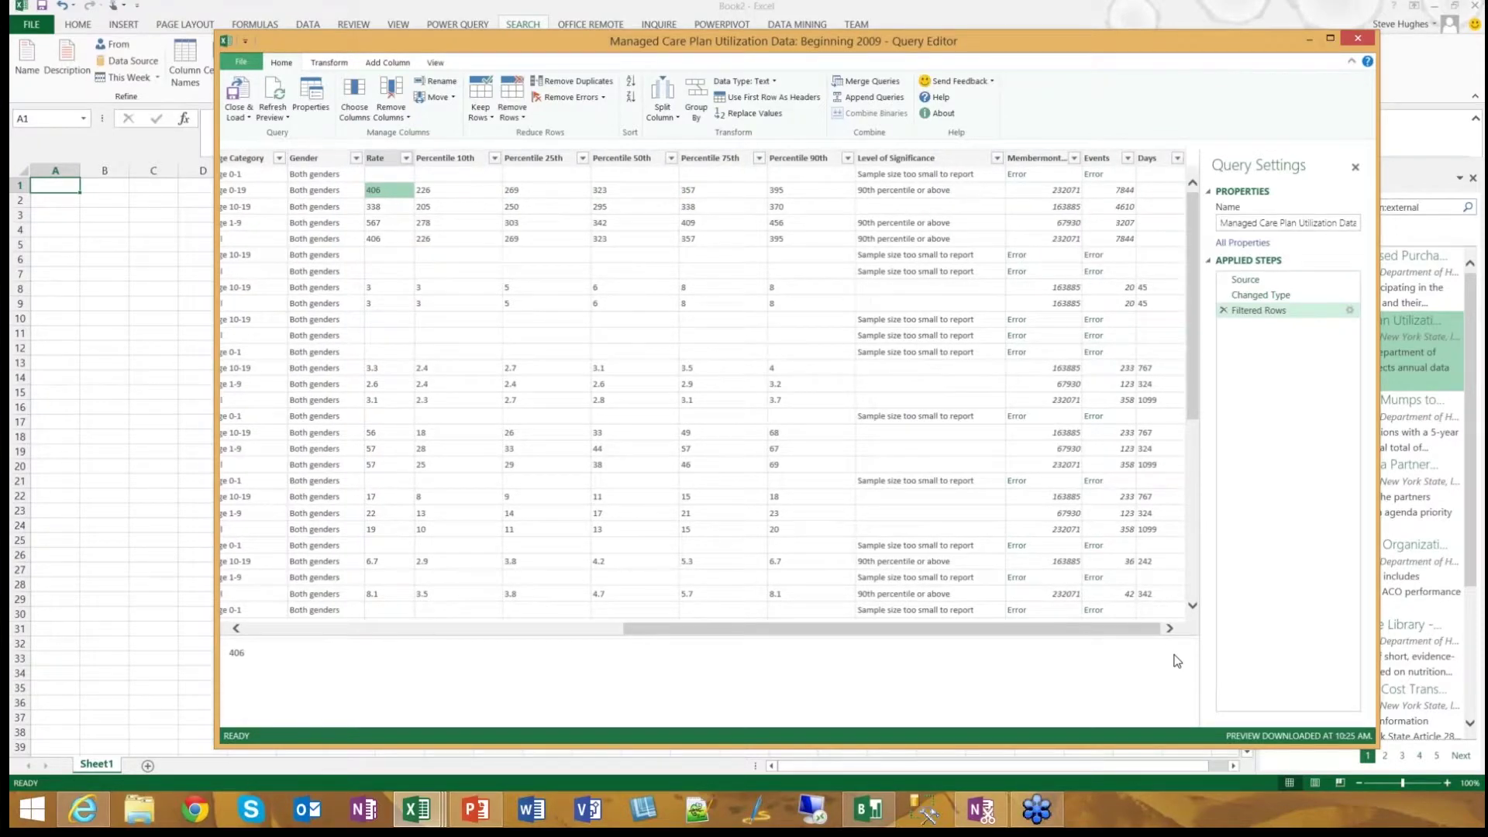
pyautogui.moveTo(1116, 634); pyautogui.dragTo(736, 623)
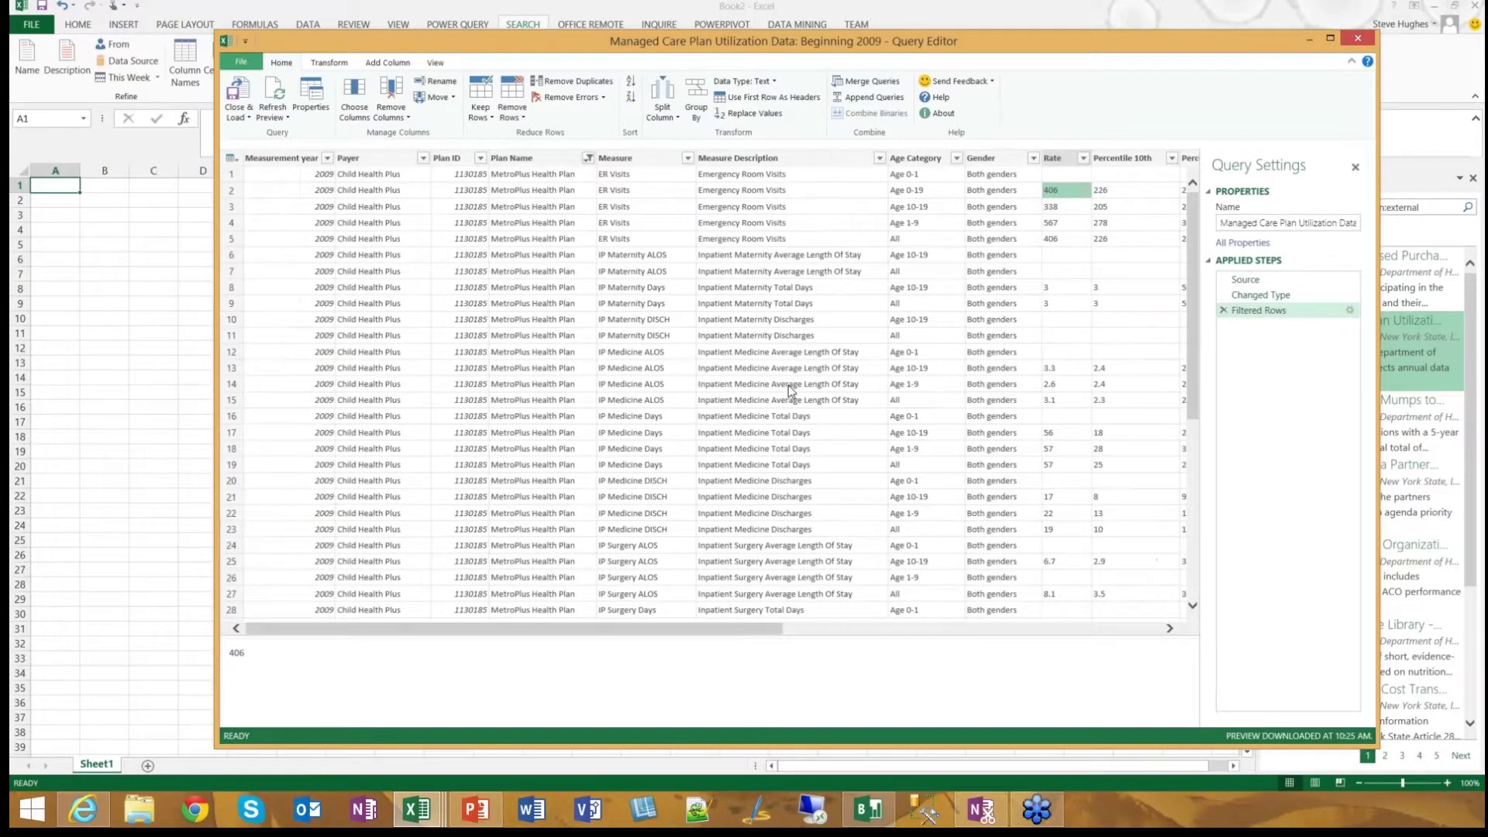
# - Filter the Age Category column to show only Age 0-12
pyautogui.click(957, 159)
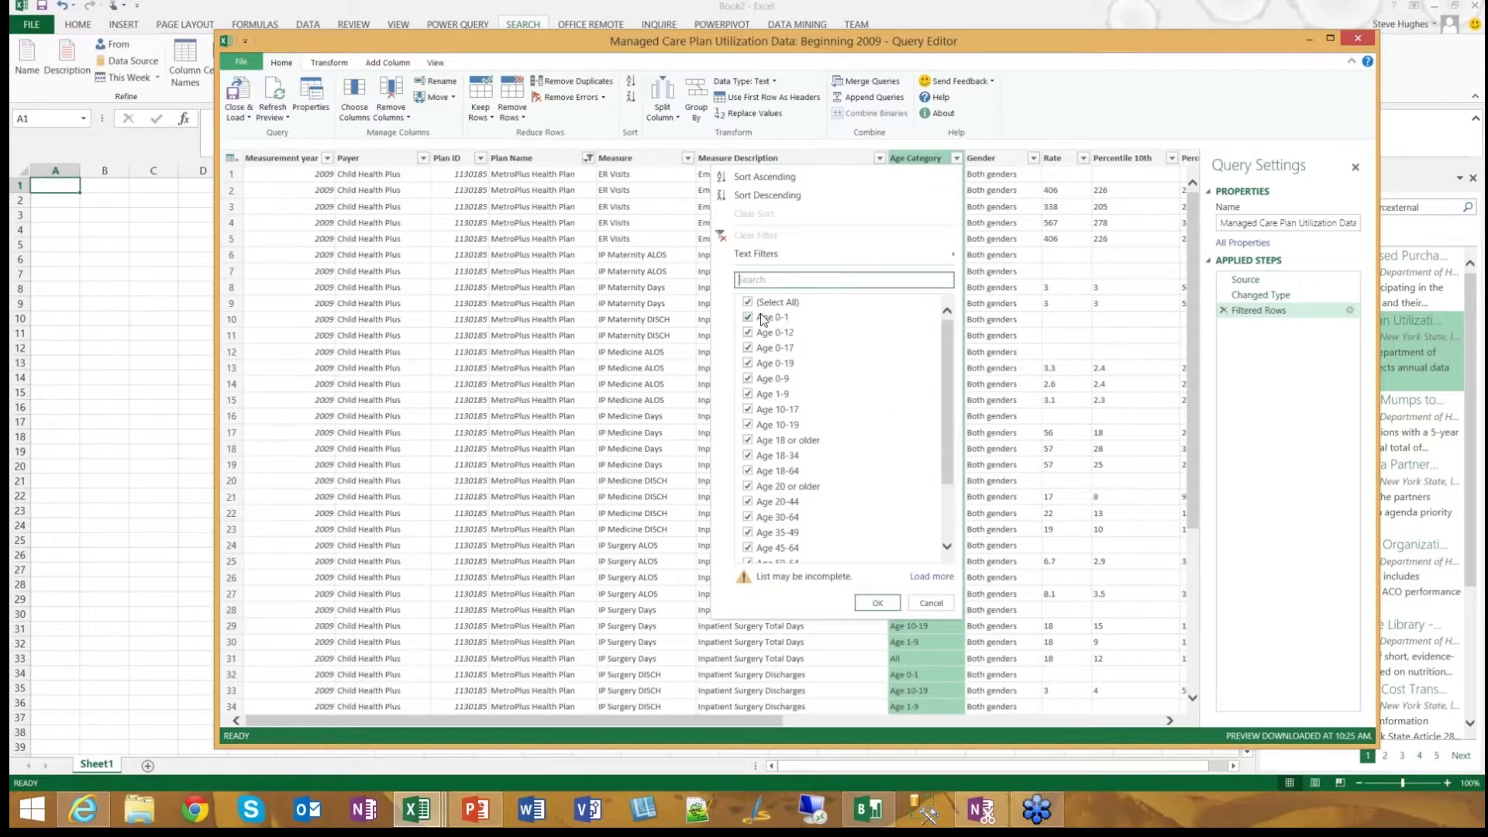
pyautogui.click(748, 301)
pyautogui.click(748, 332)
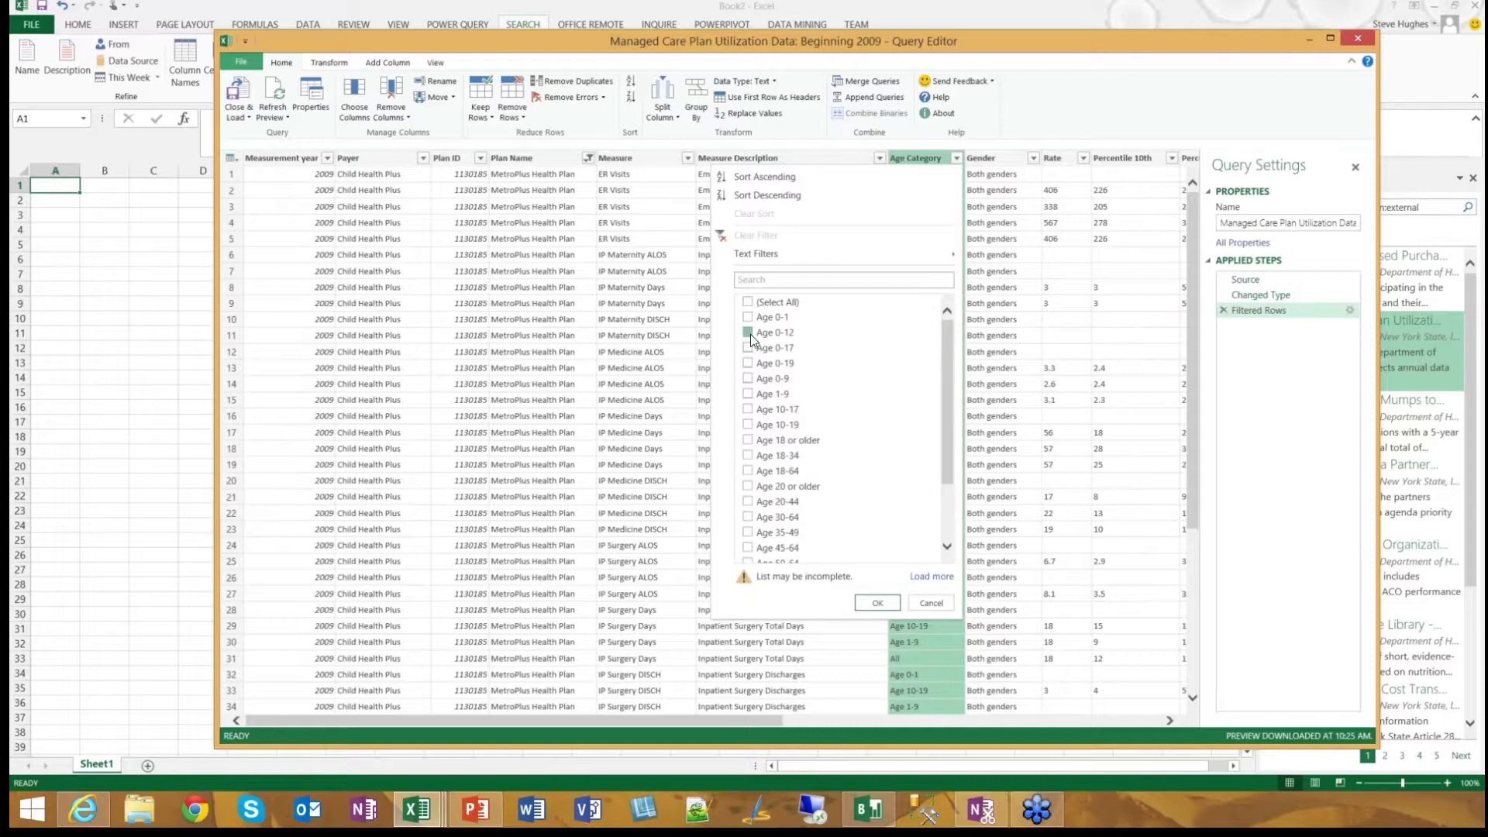
pyautogui.click(879, 603)
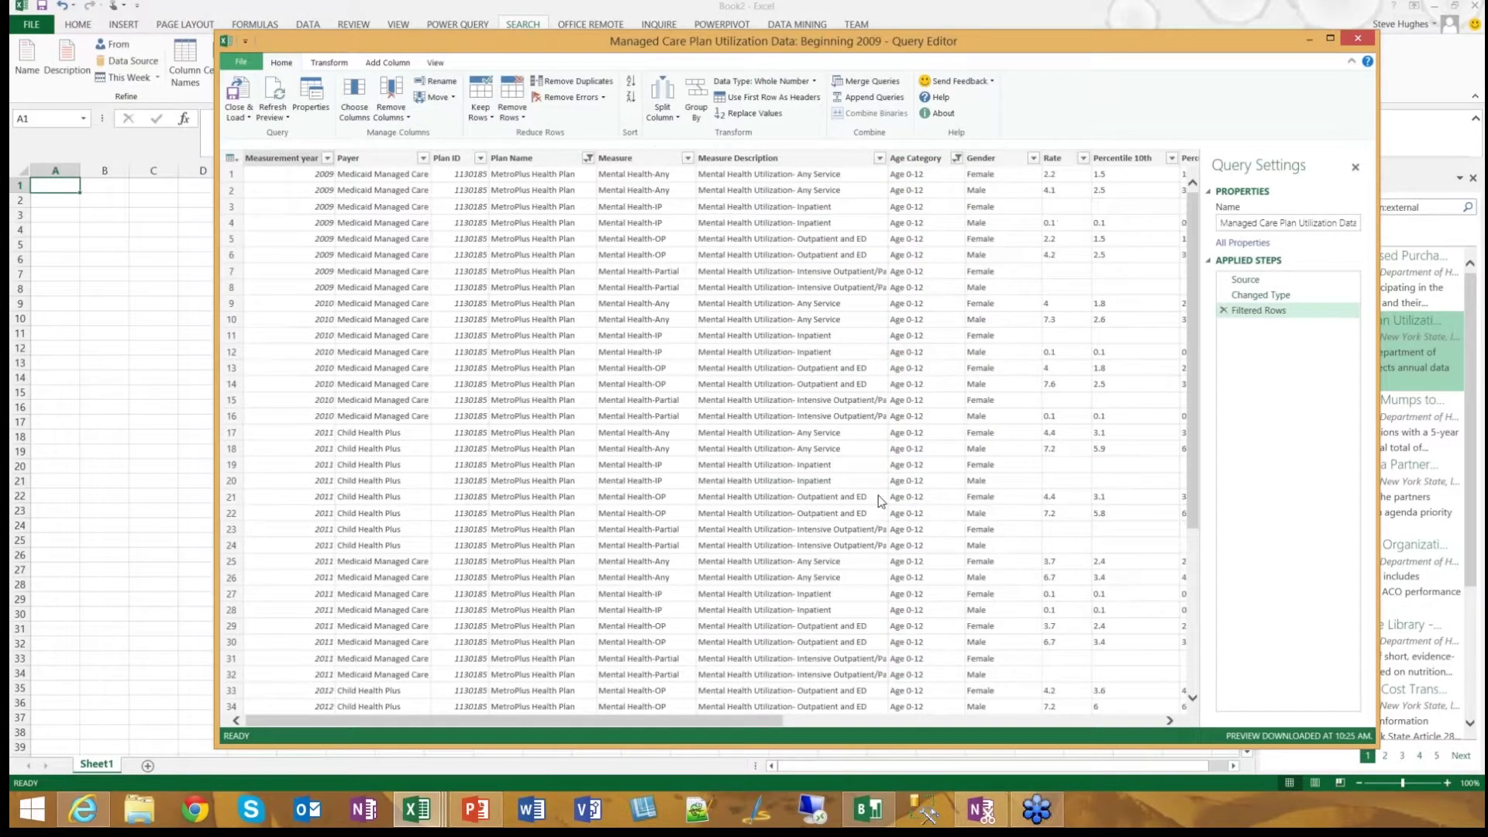
# - Filter the Gender column to exclude Female, keeping only the Male rows
pyautogui.click(814, 225)
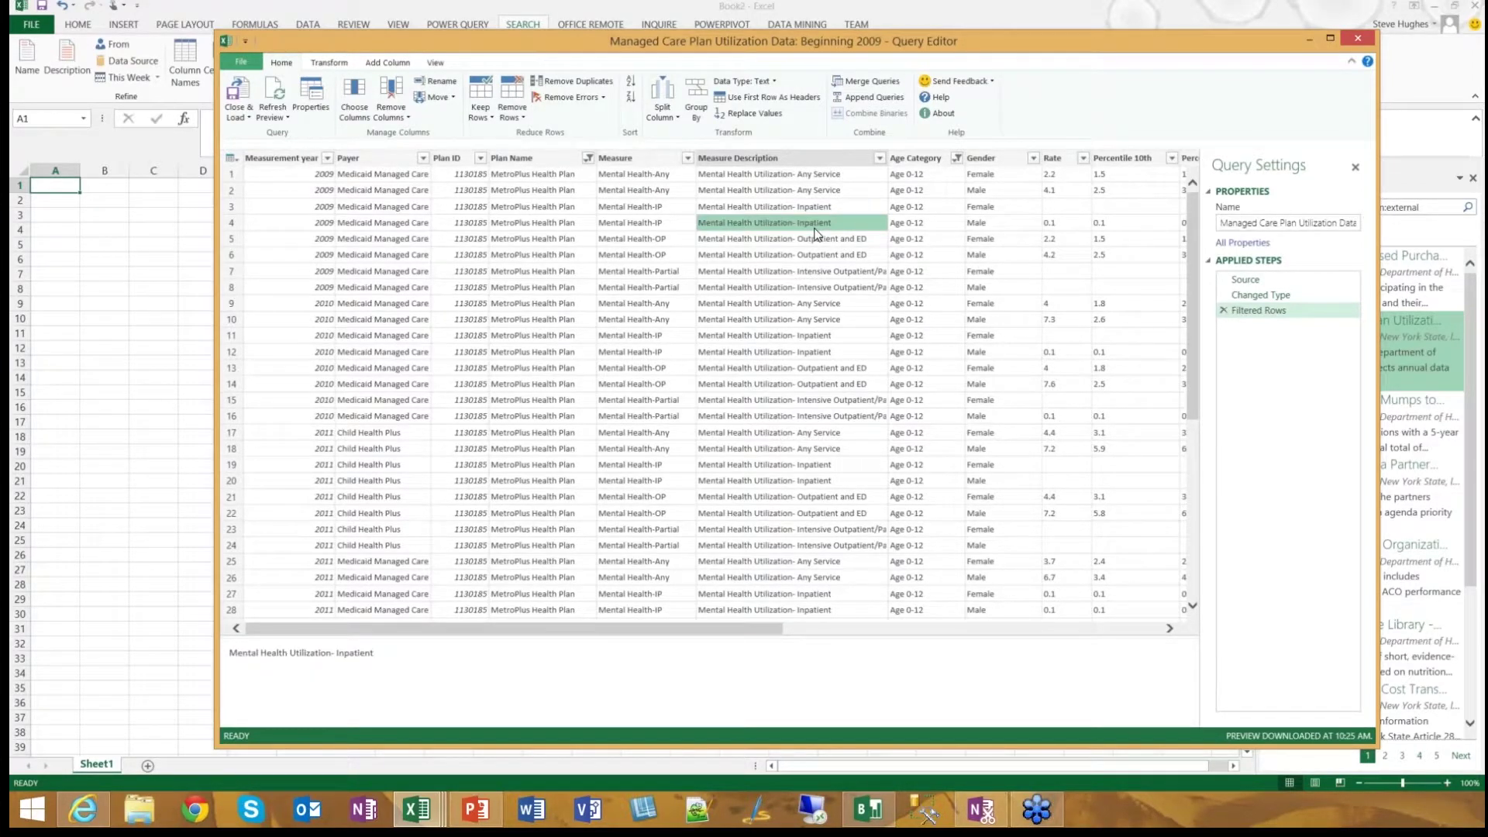
pyautogui.hscroll(3, 816, 234)
pyautogui.click(883, 207)
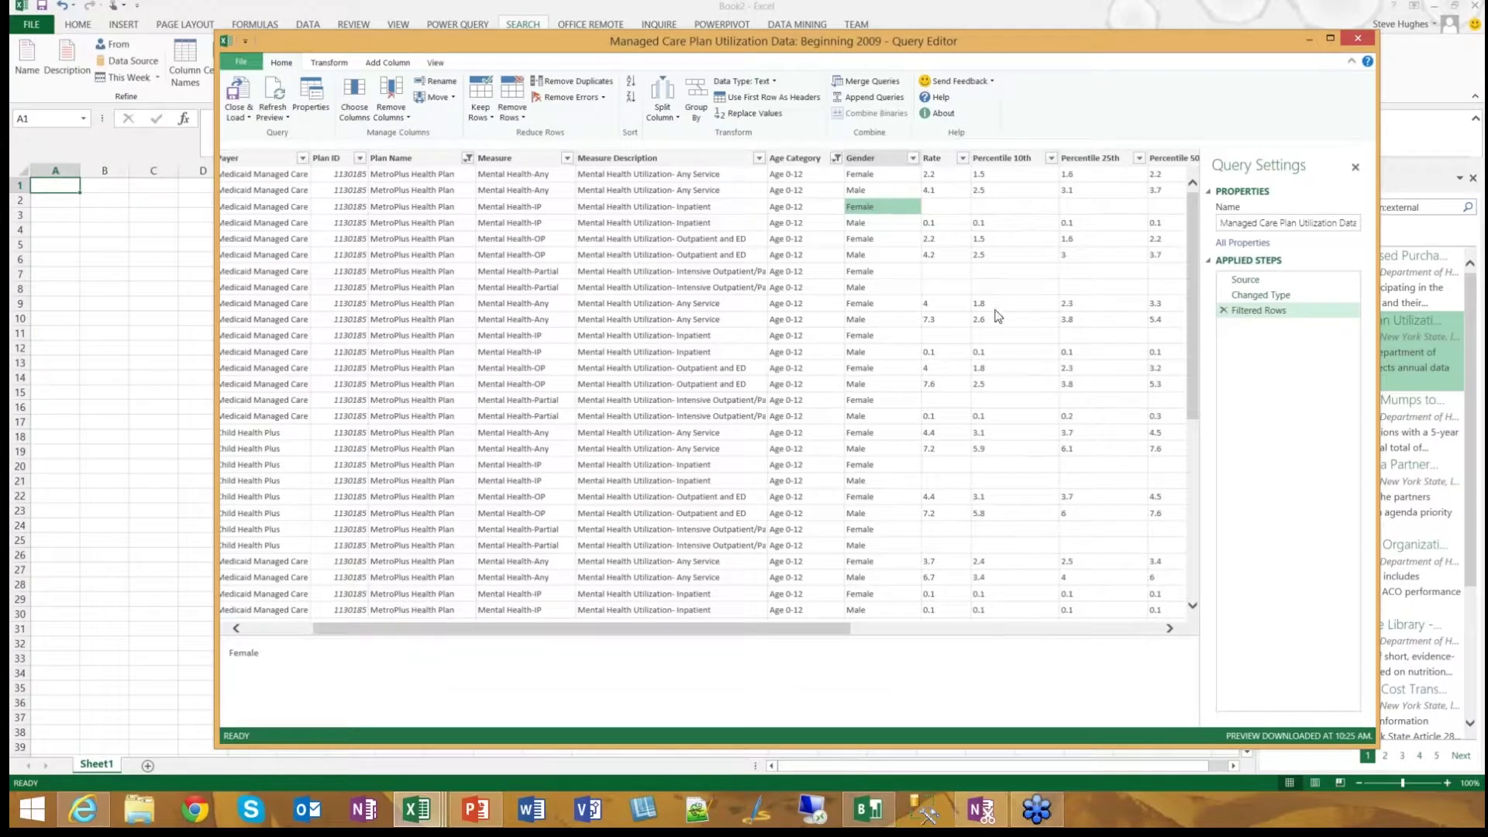
pyautogui.click(913, 158)
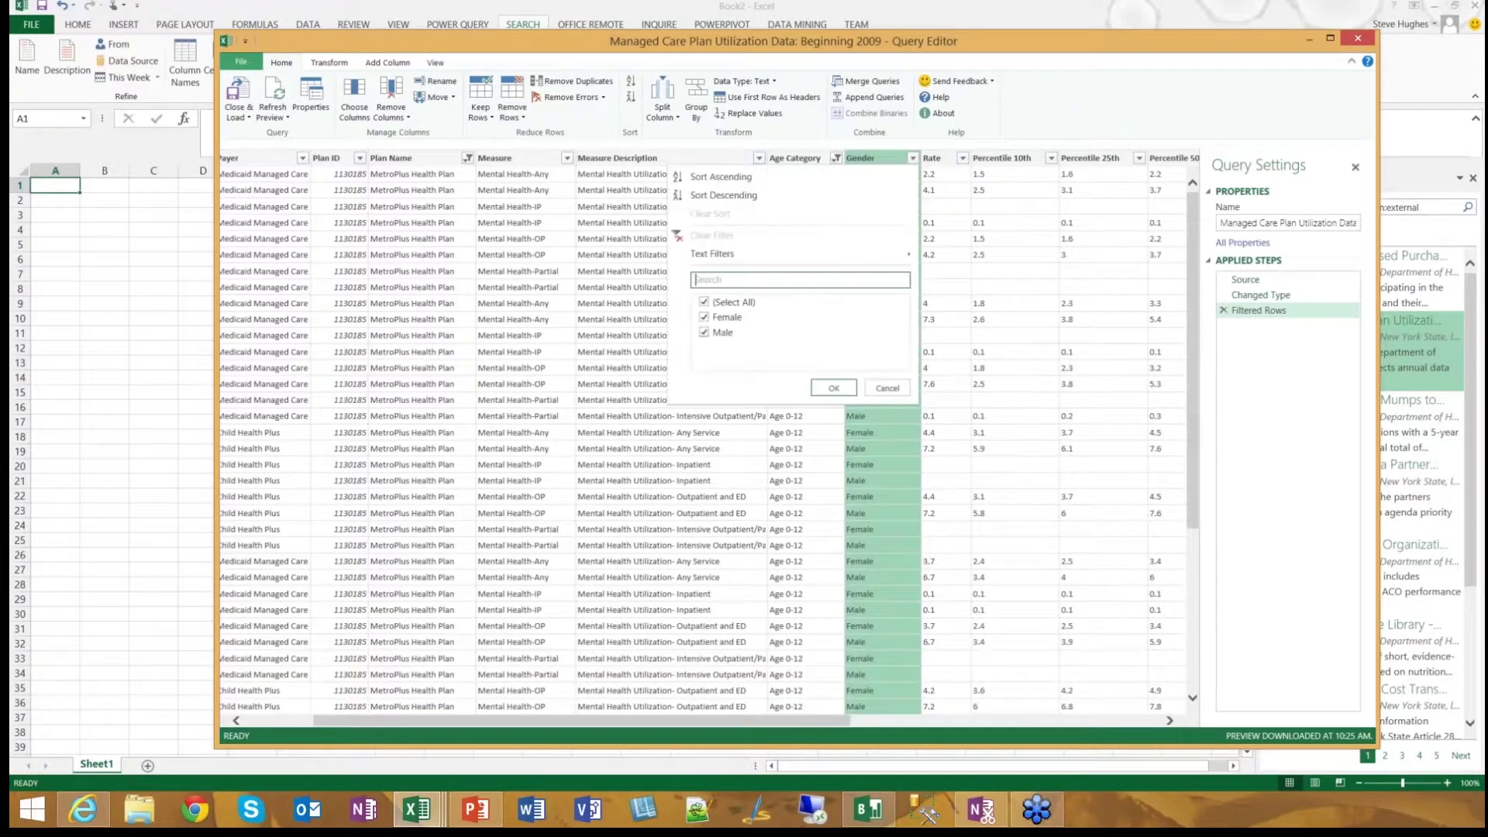
pyautogui.click(703, 317)
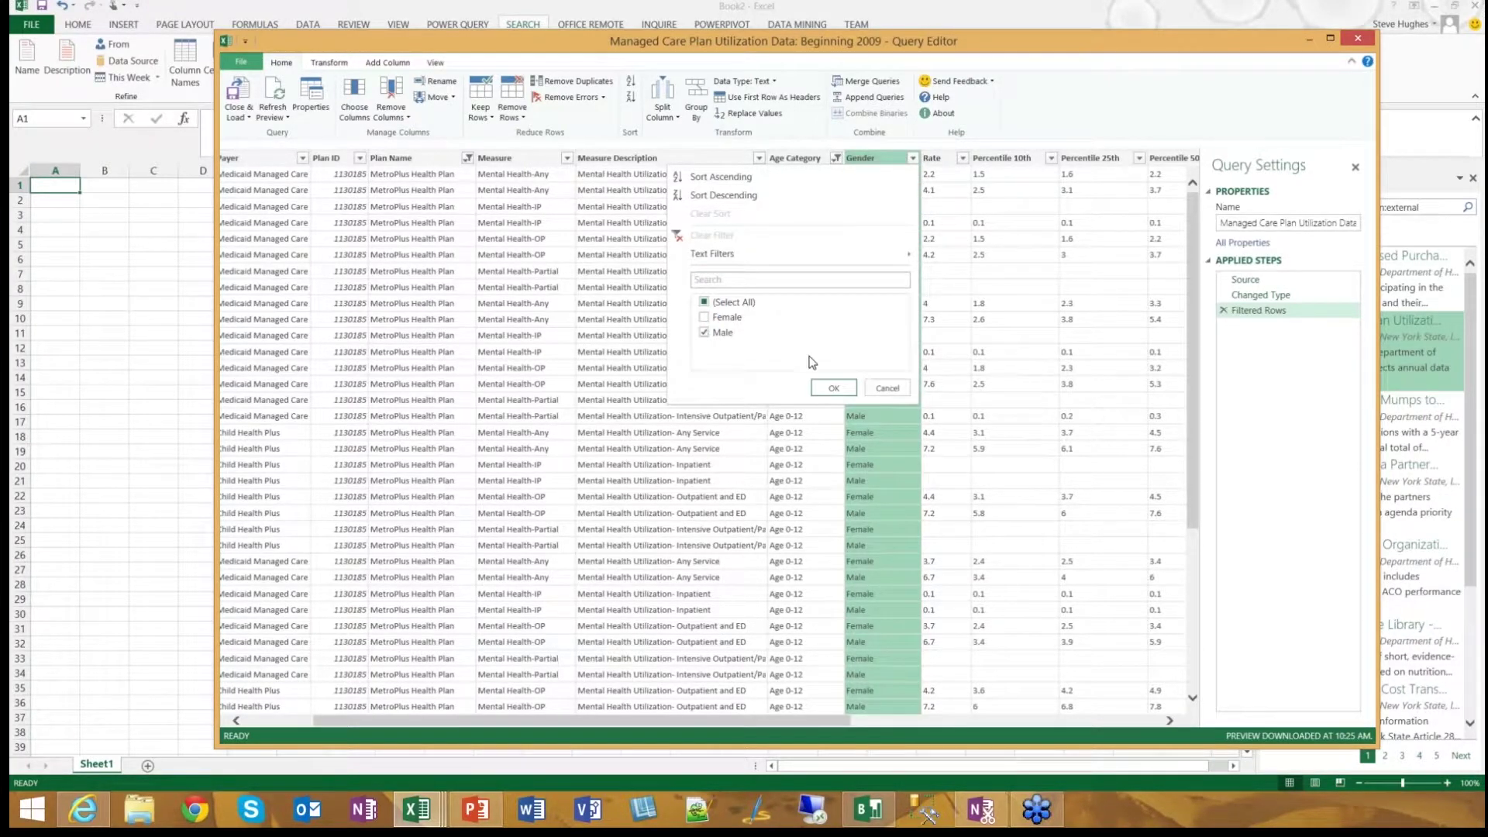
pyautogui.click(844, 389)
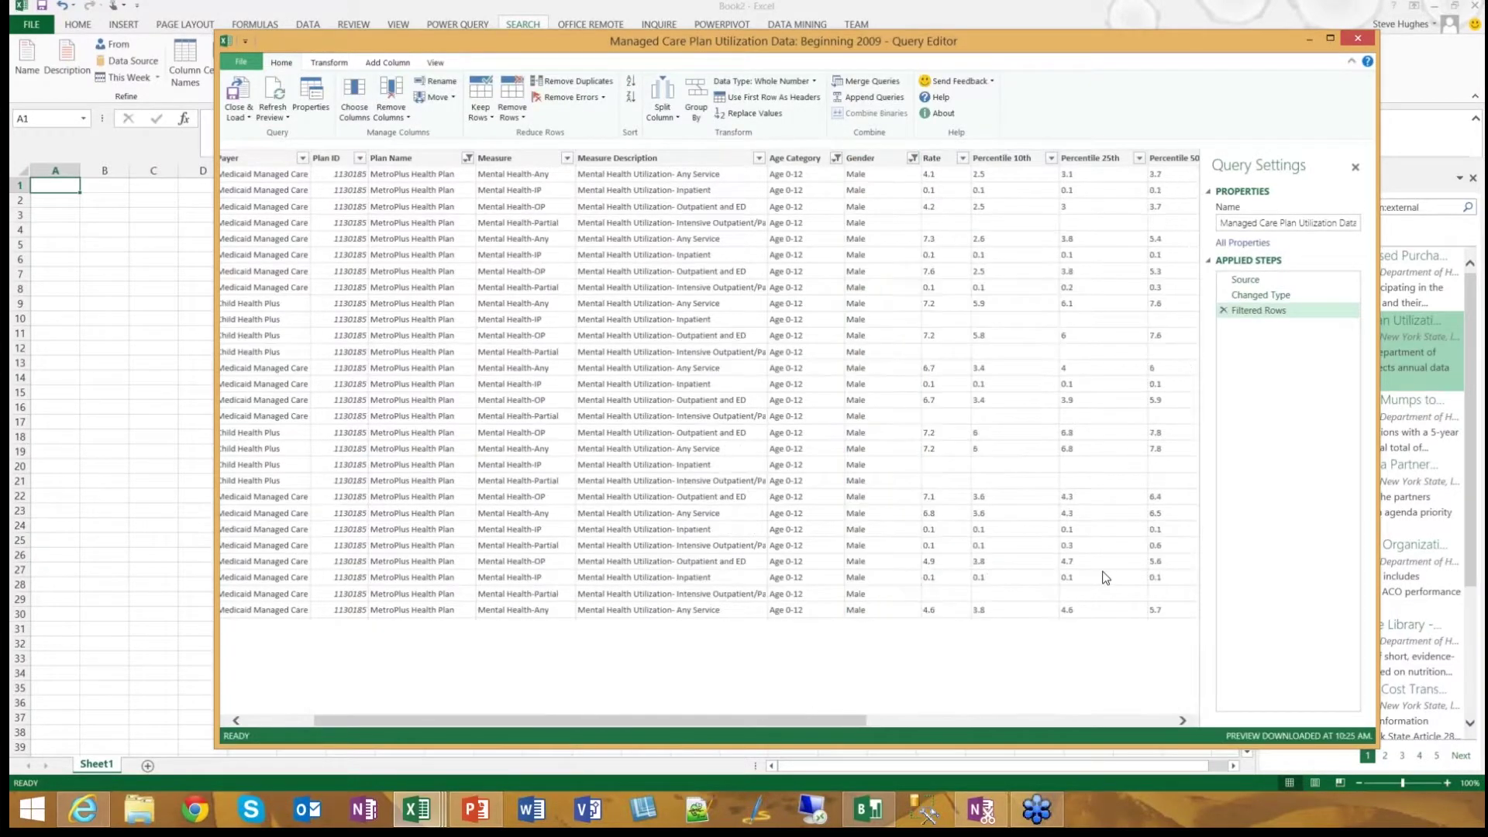
# - Load the filtered query as a table on a new worksheet and add its data to the Data Model
pyautogui.moveTo(426, 722); pyautogui.dragTo(361, 725)
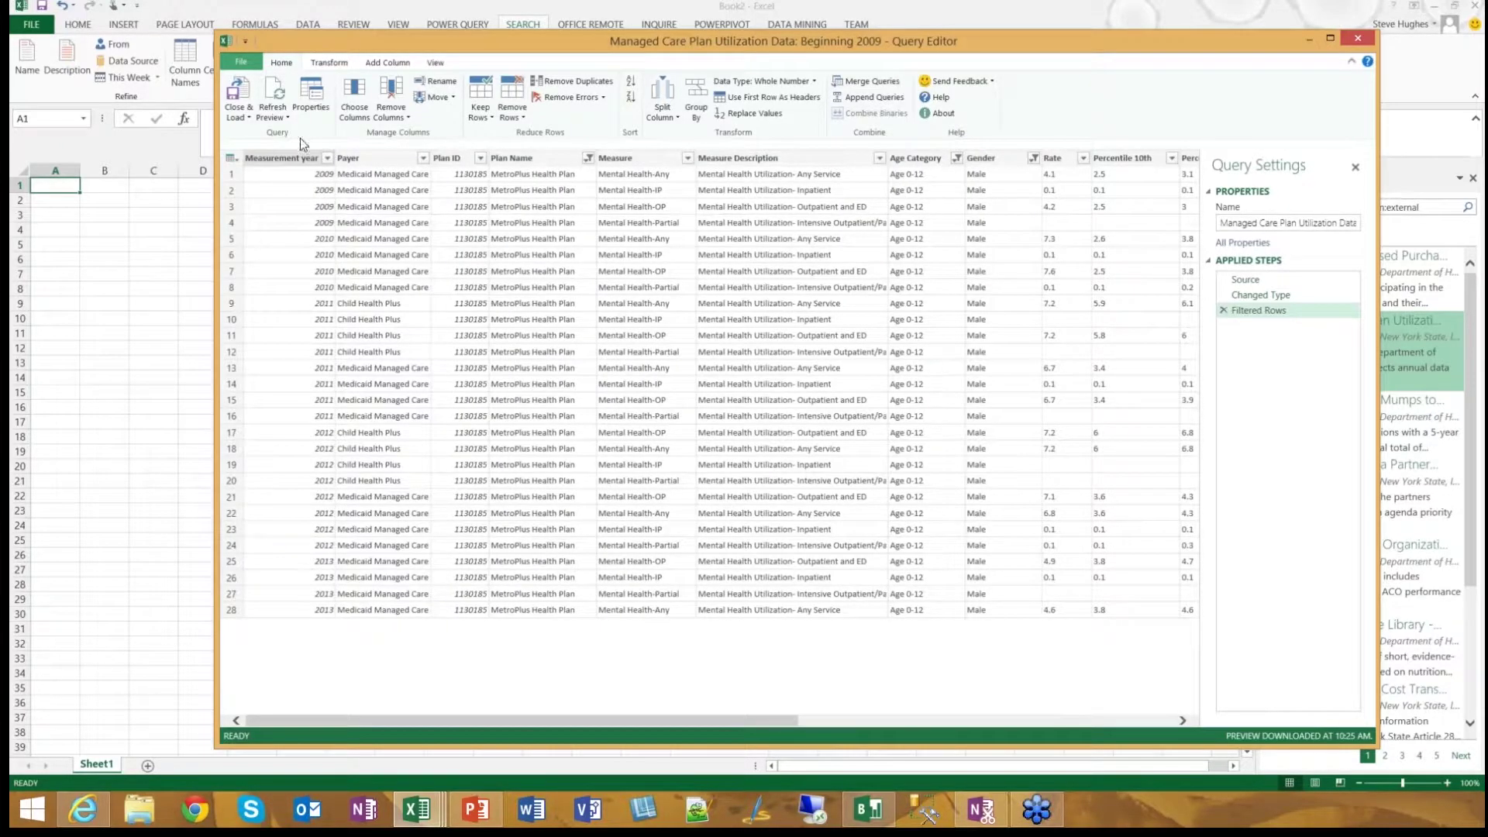
pyautogui.click(240, 117)
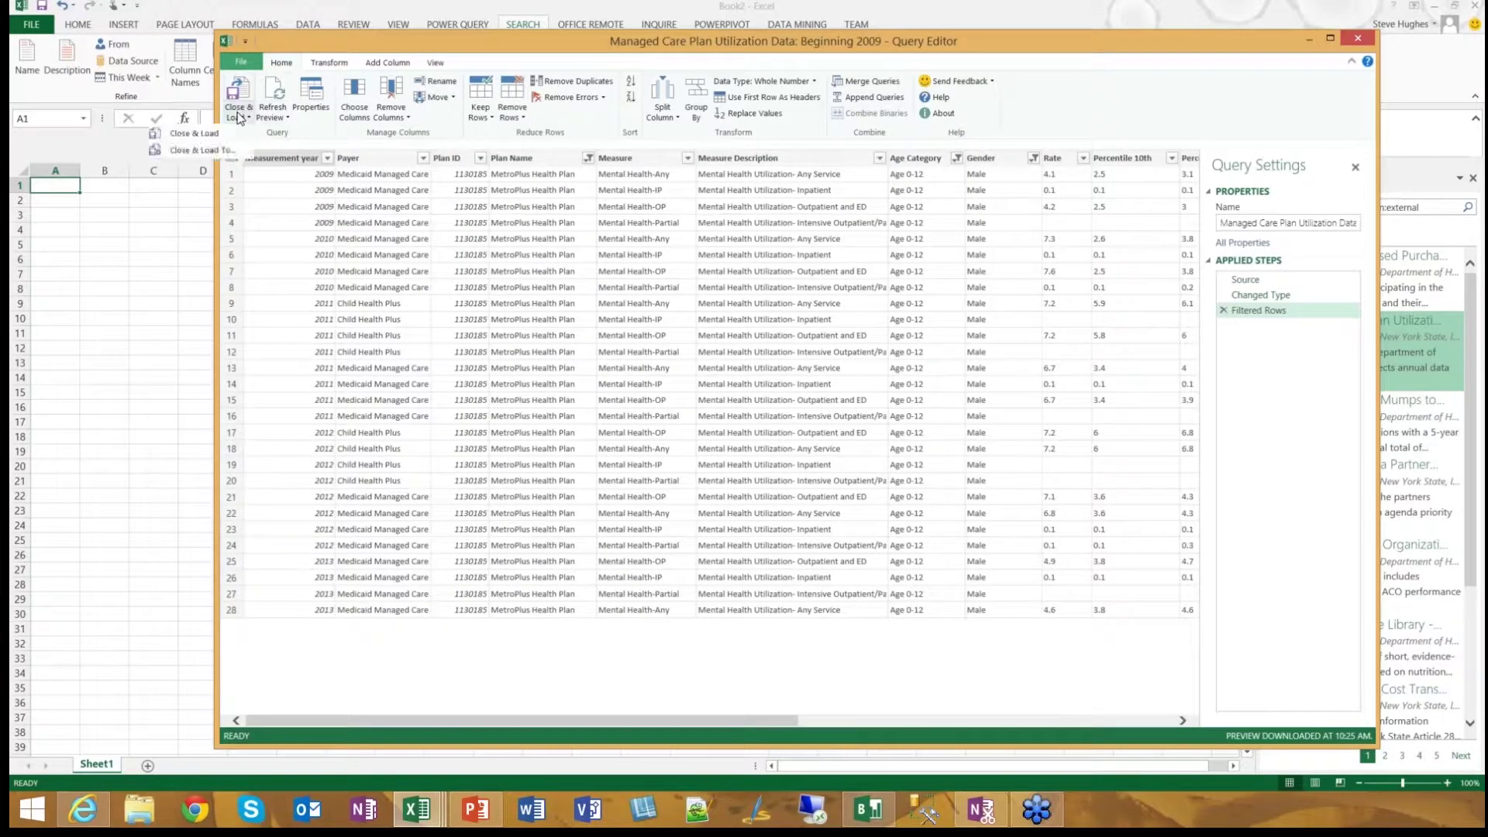
pyautogui.click(209, 149)
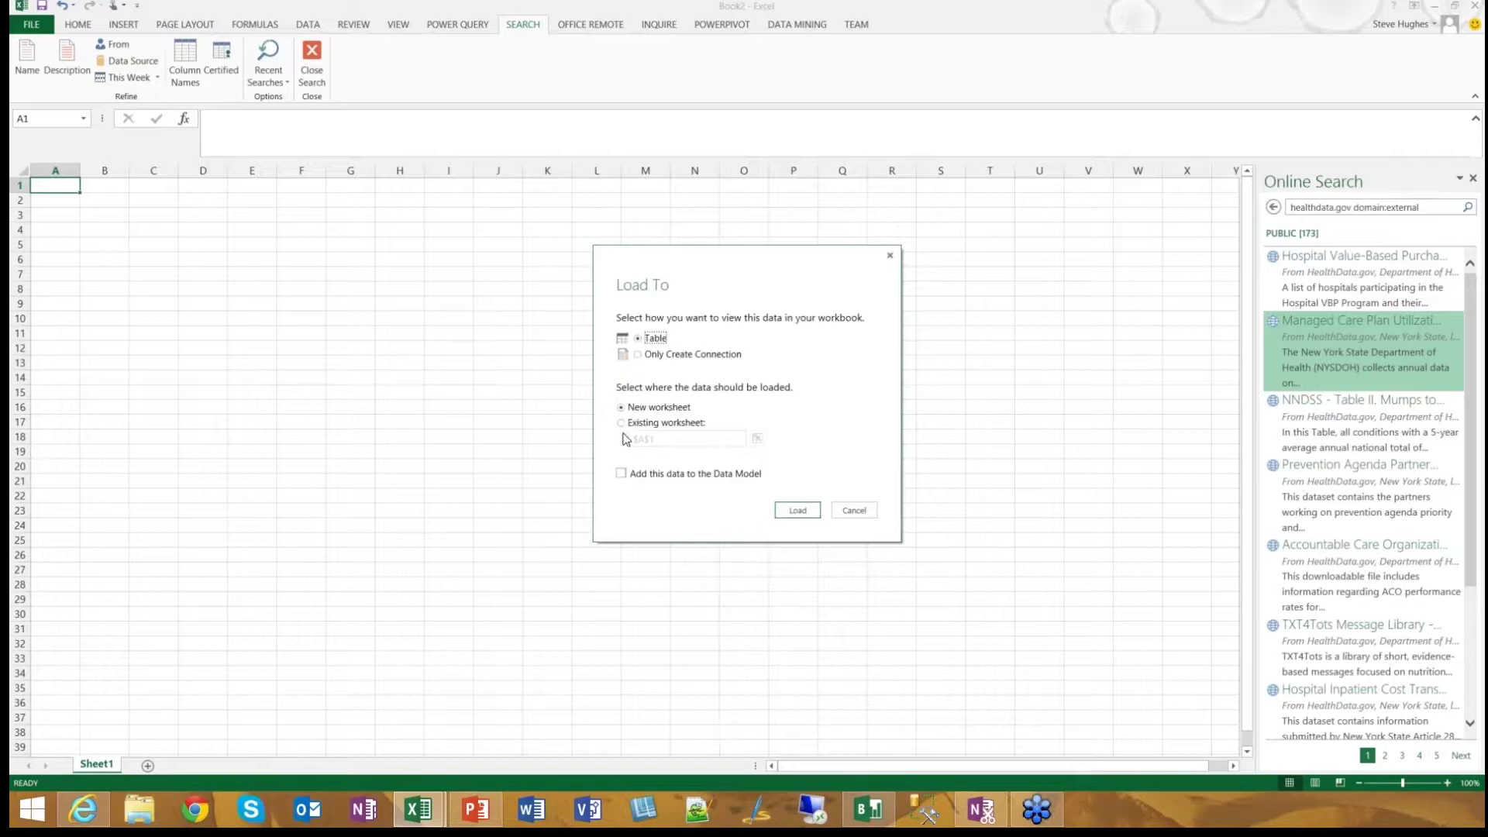
pyautogui.click(622, 474)
pyautogui.click(798, 510)
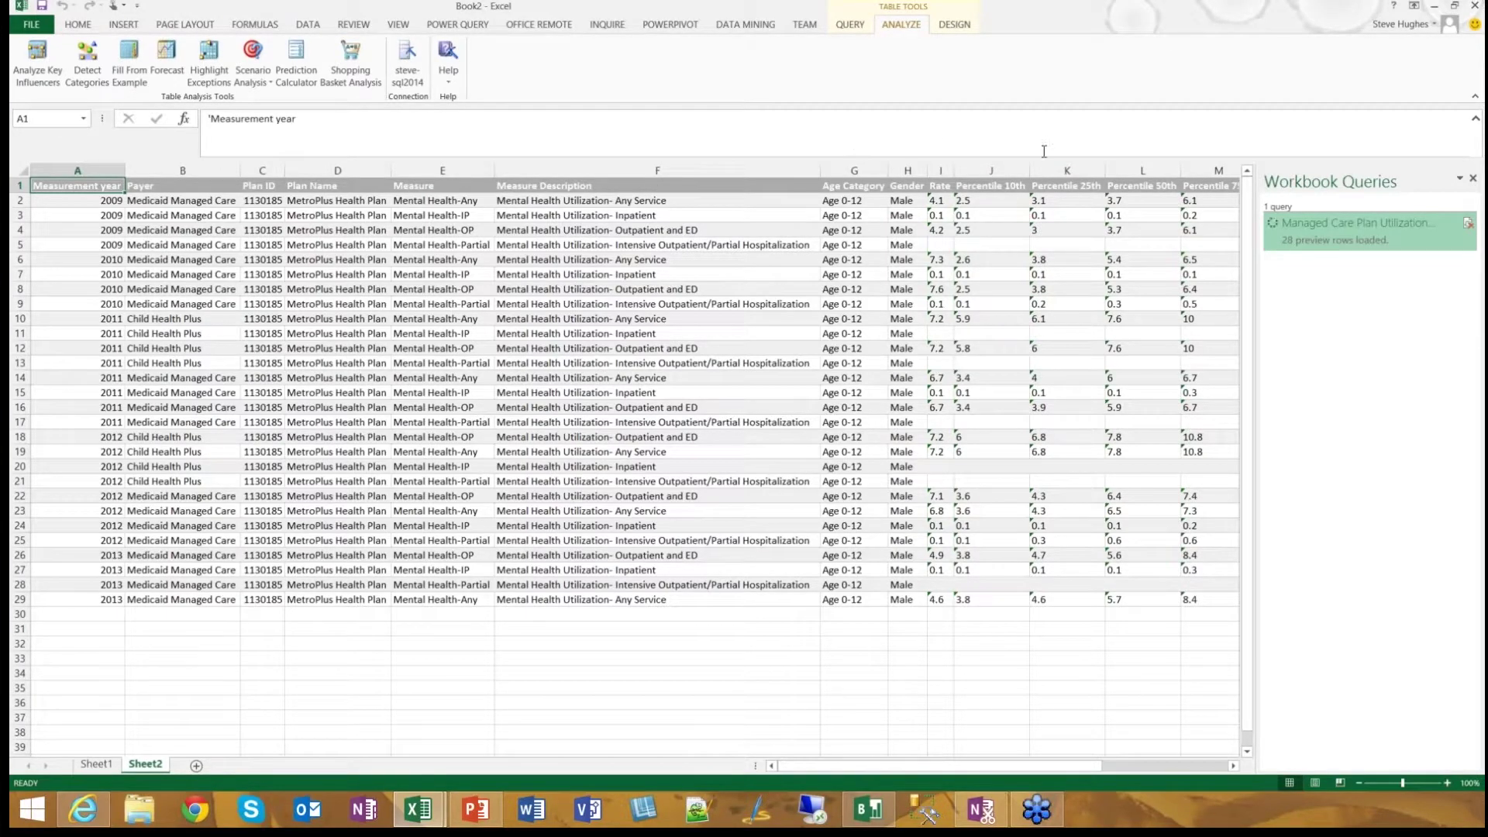
# - Open the workbook's data model in the PowerPivot window
pyautogui.click(676, 26)
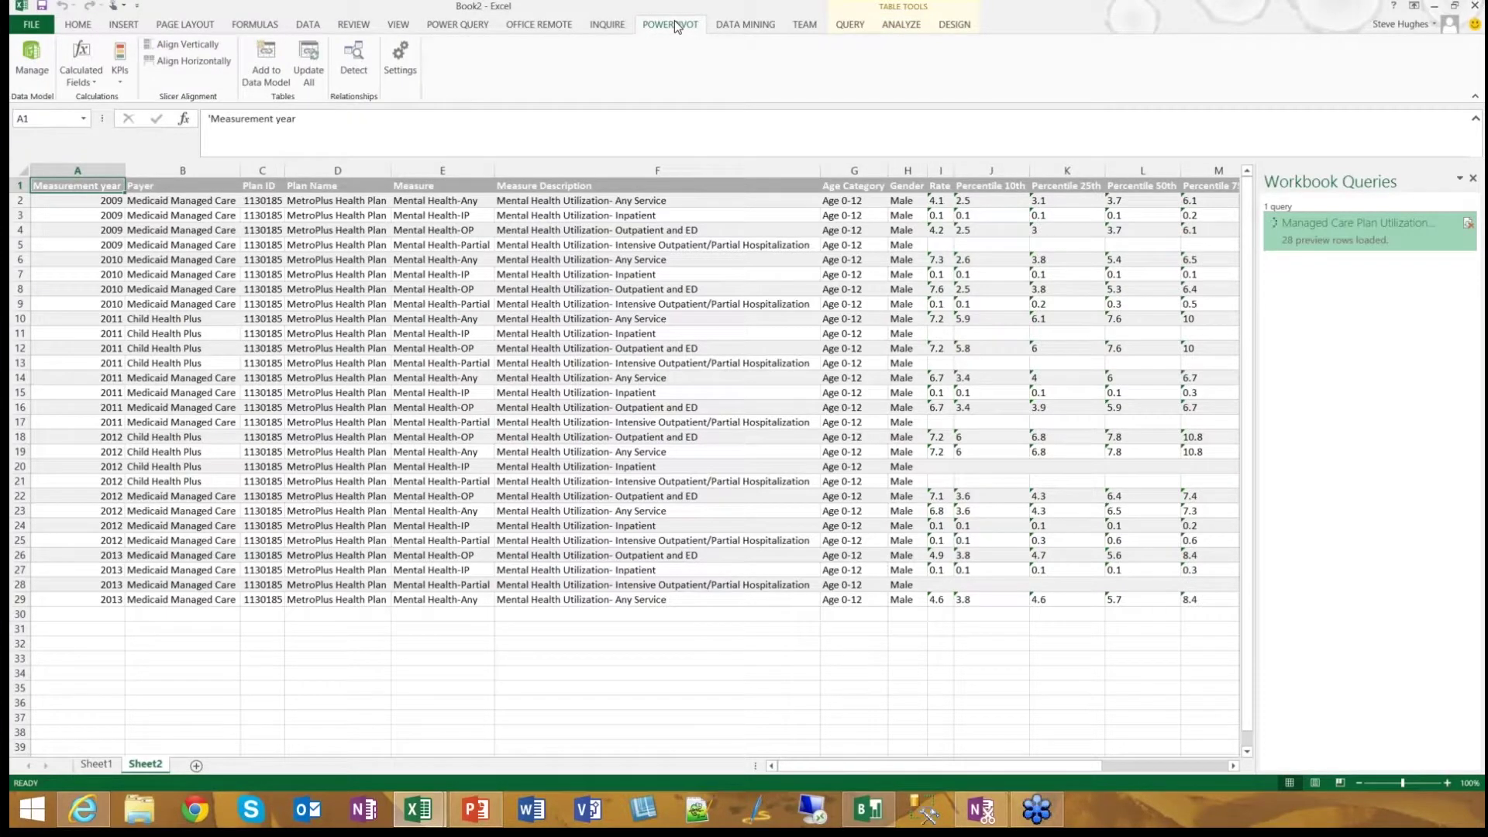
pyautogui.click(32, 58)
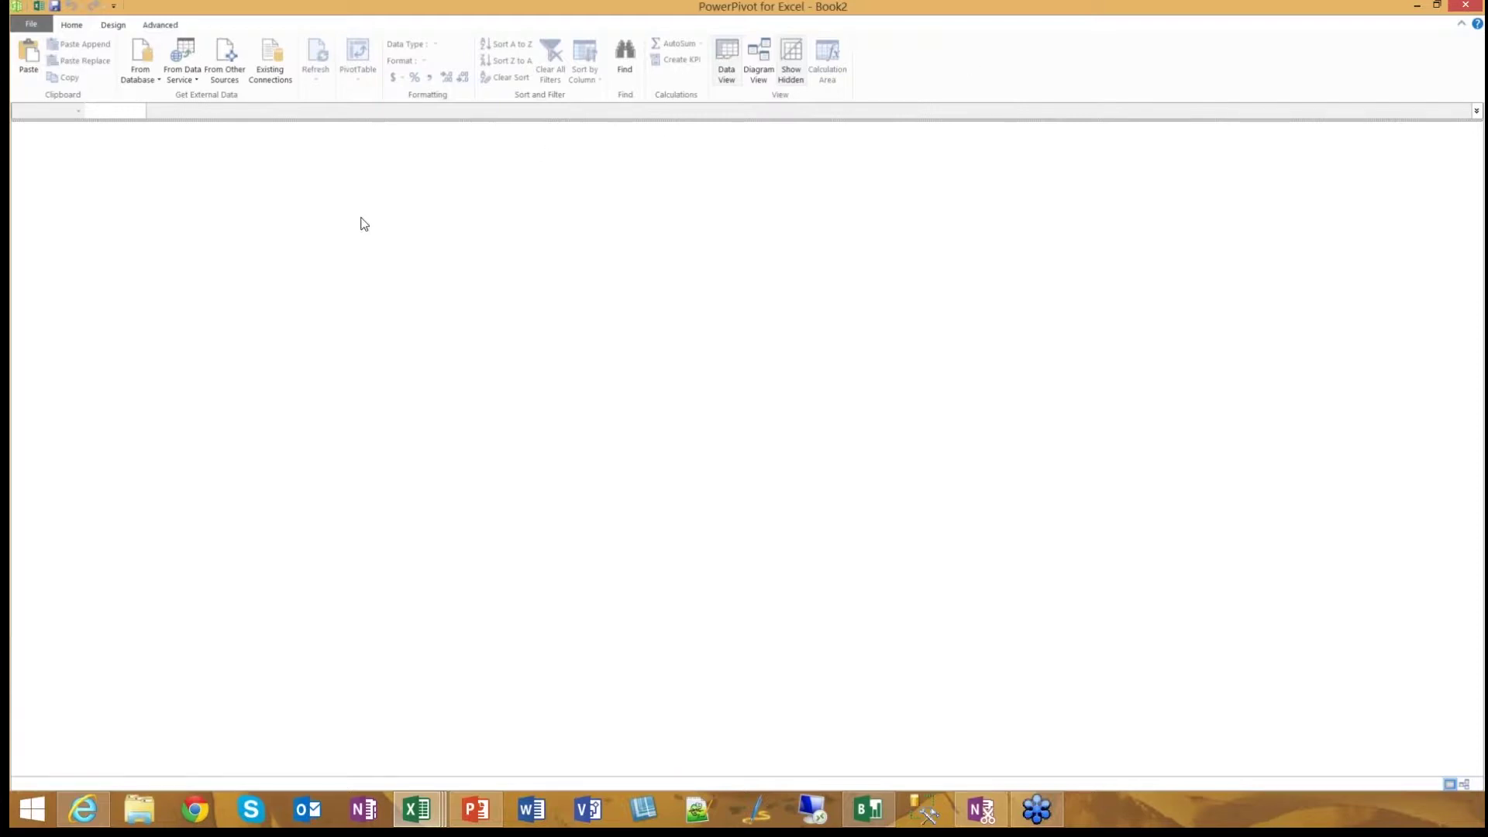
pyautogui.click(31, 26)
pyautogui.click(929, 72)
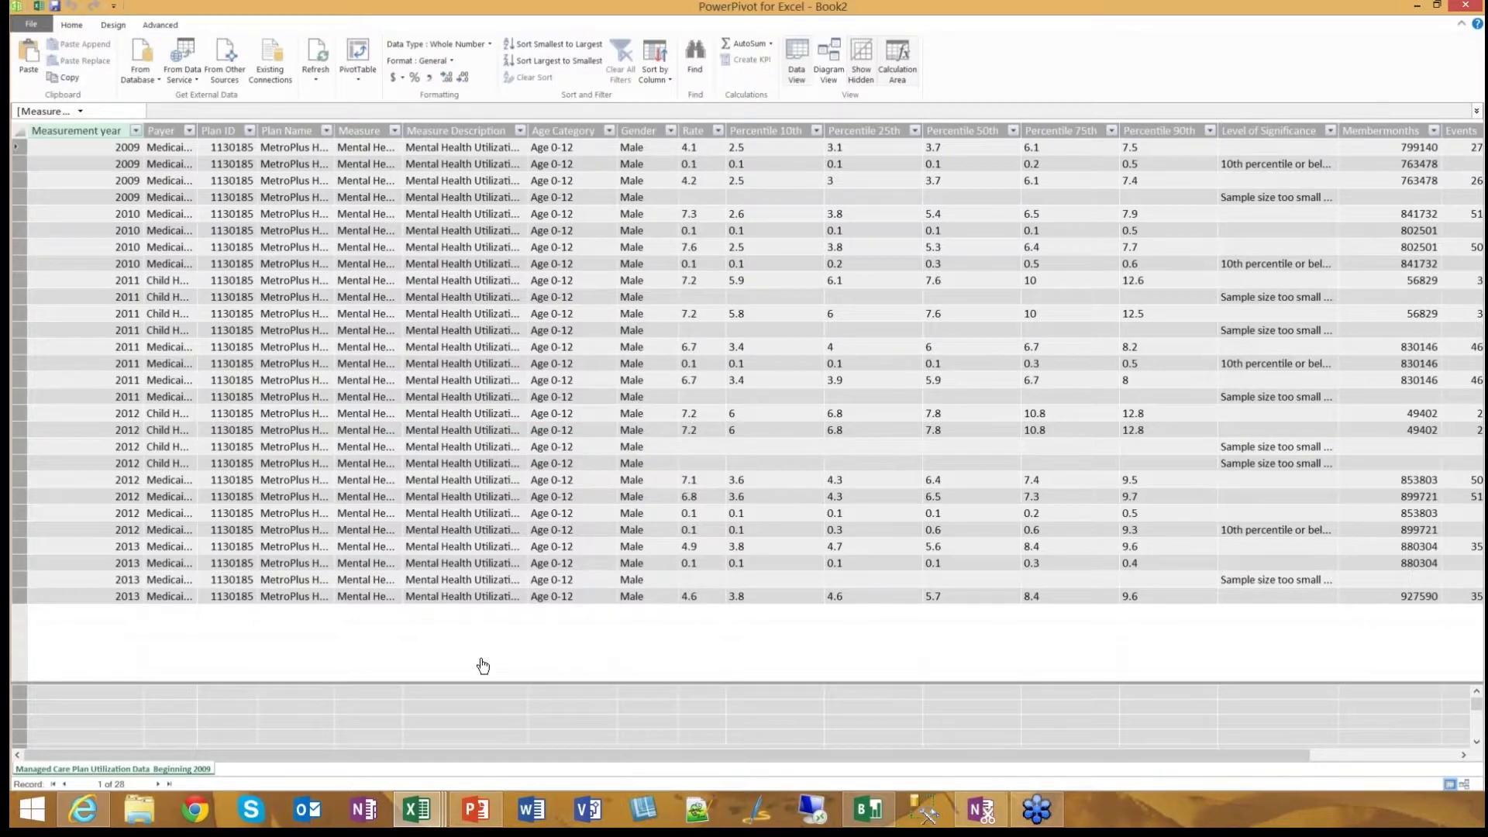
# - Add a Count measure for the Payer column in the first row of the calculation area
pyautogui.click(172, 692)
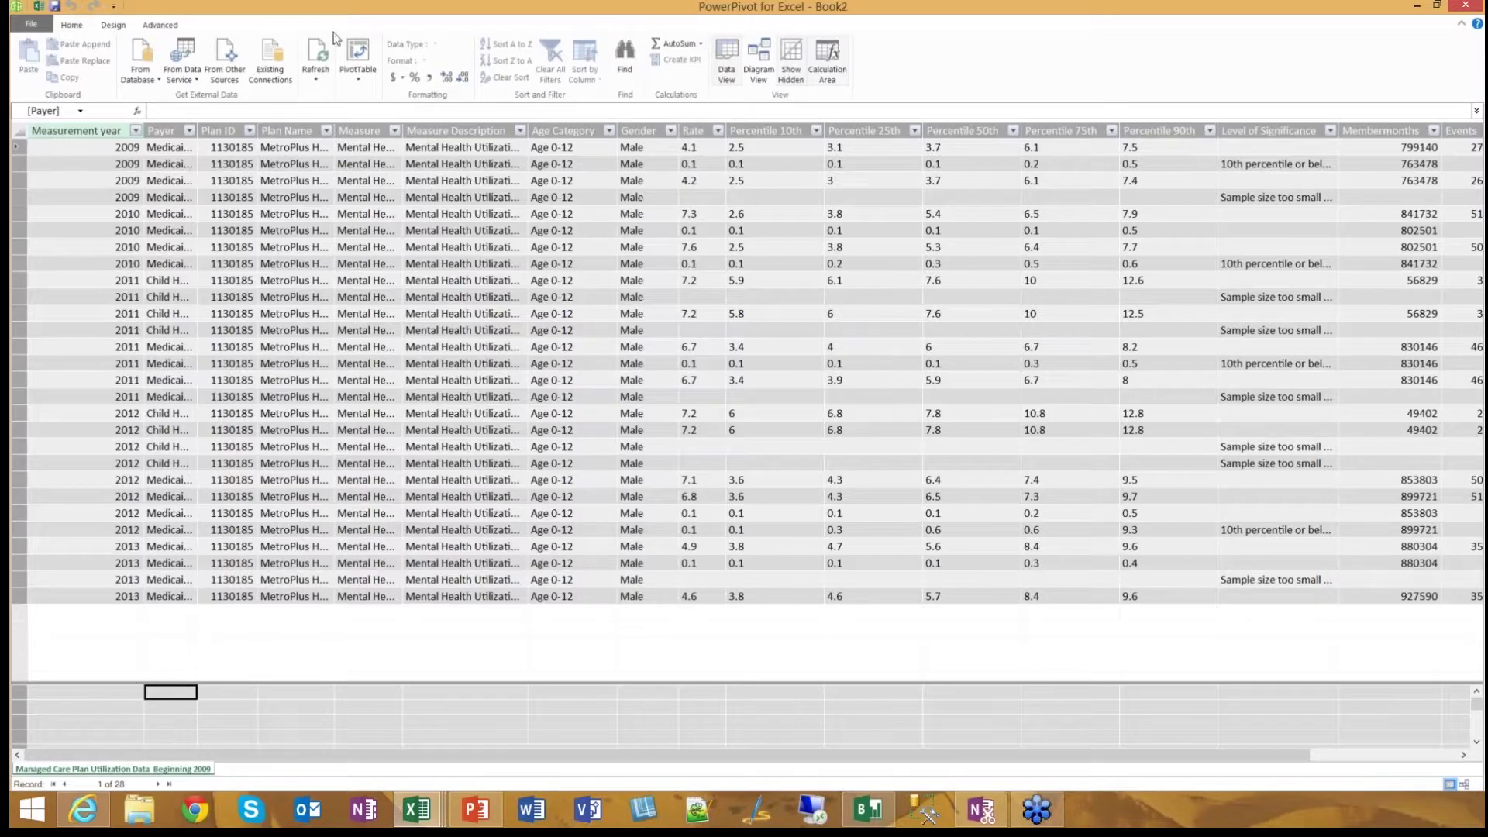
pyautogui.click(701, 44)
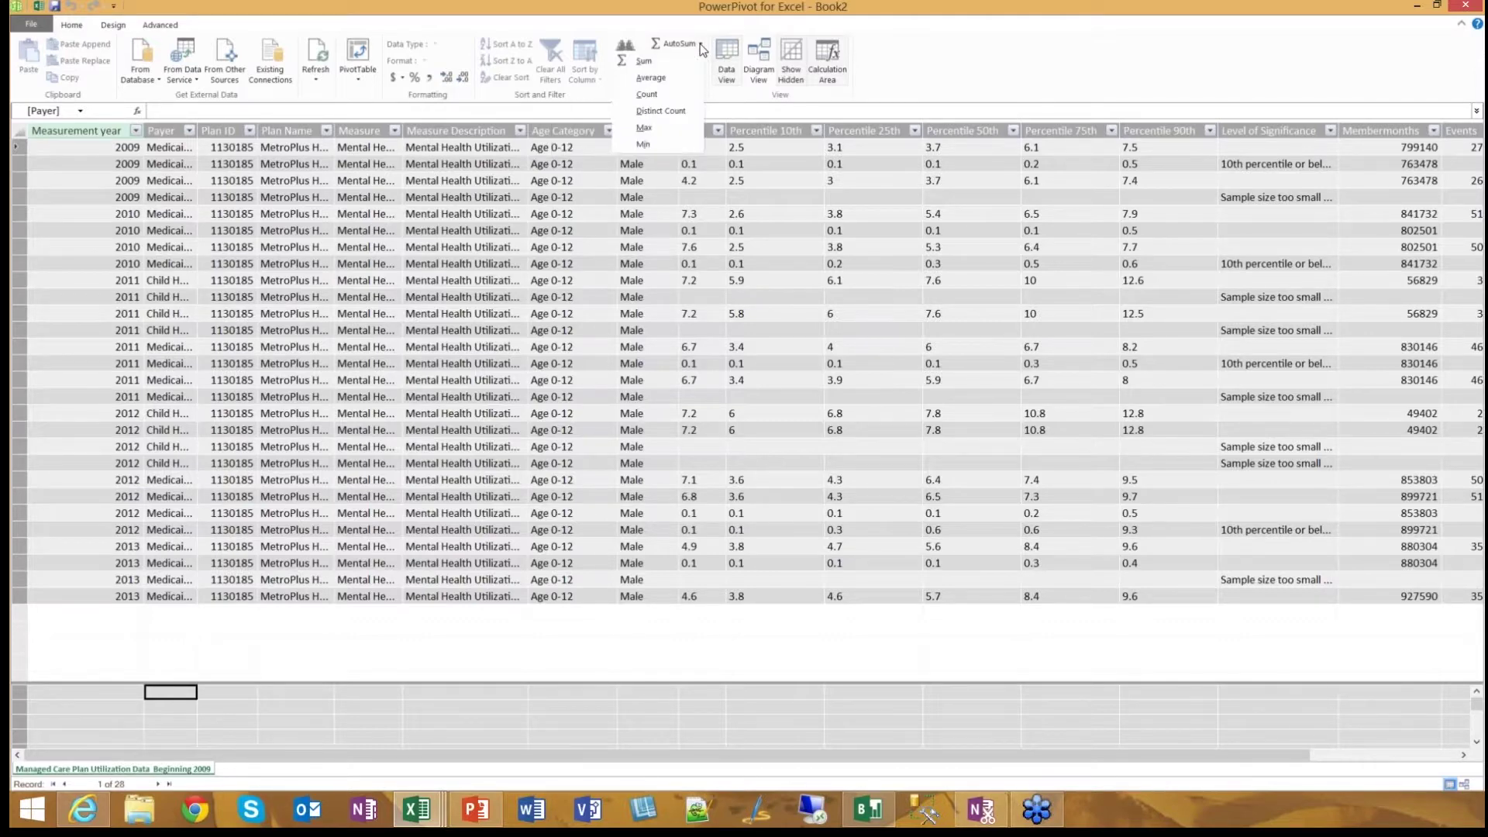
pyautogui.click(655, 96)
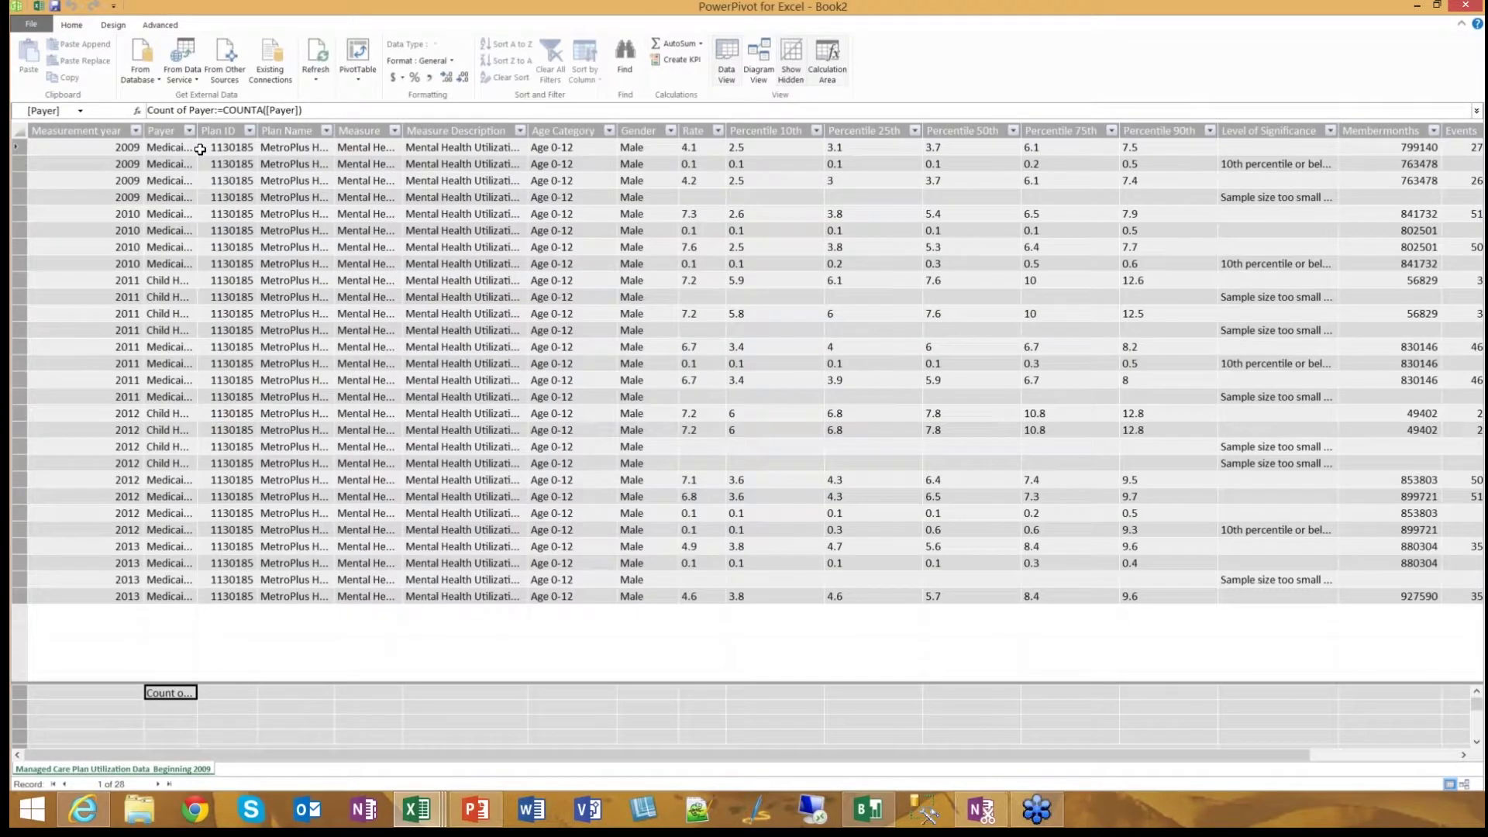
# - Widen the Payer column and add a Distinct Count measure for it below the Count measure
pyautogui.moveTo(197, 132); pyautogui.dragTo(317, 132)
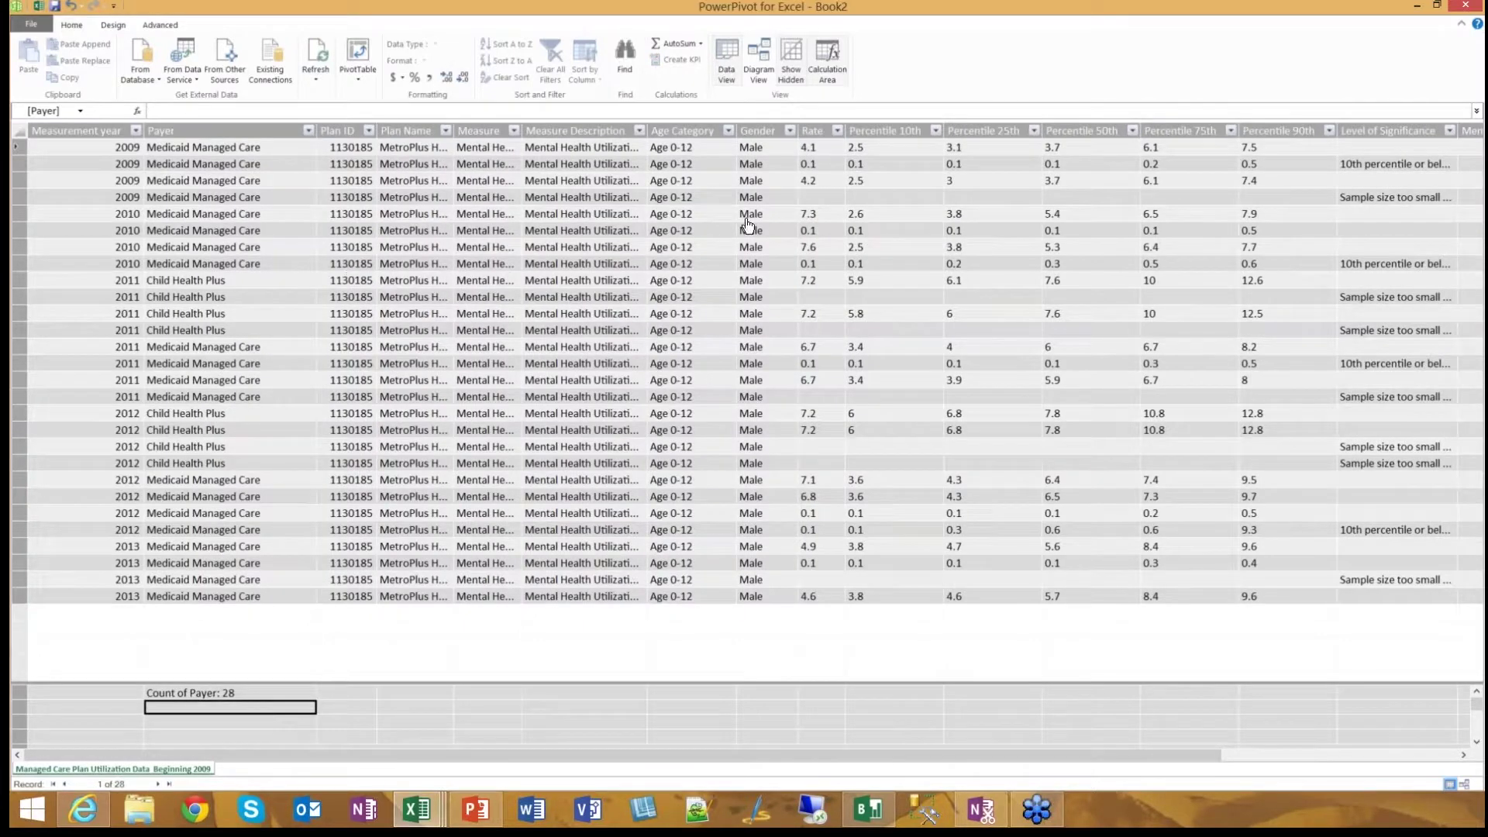
pyautogui.click(701, 44)
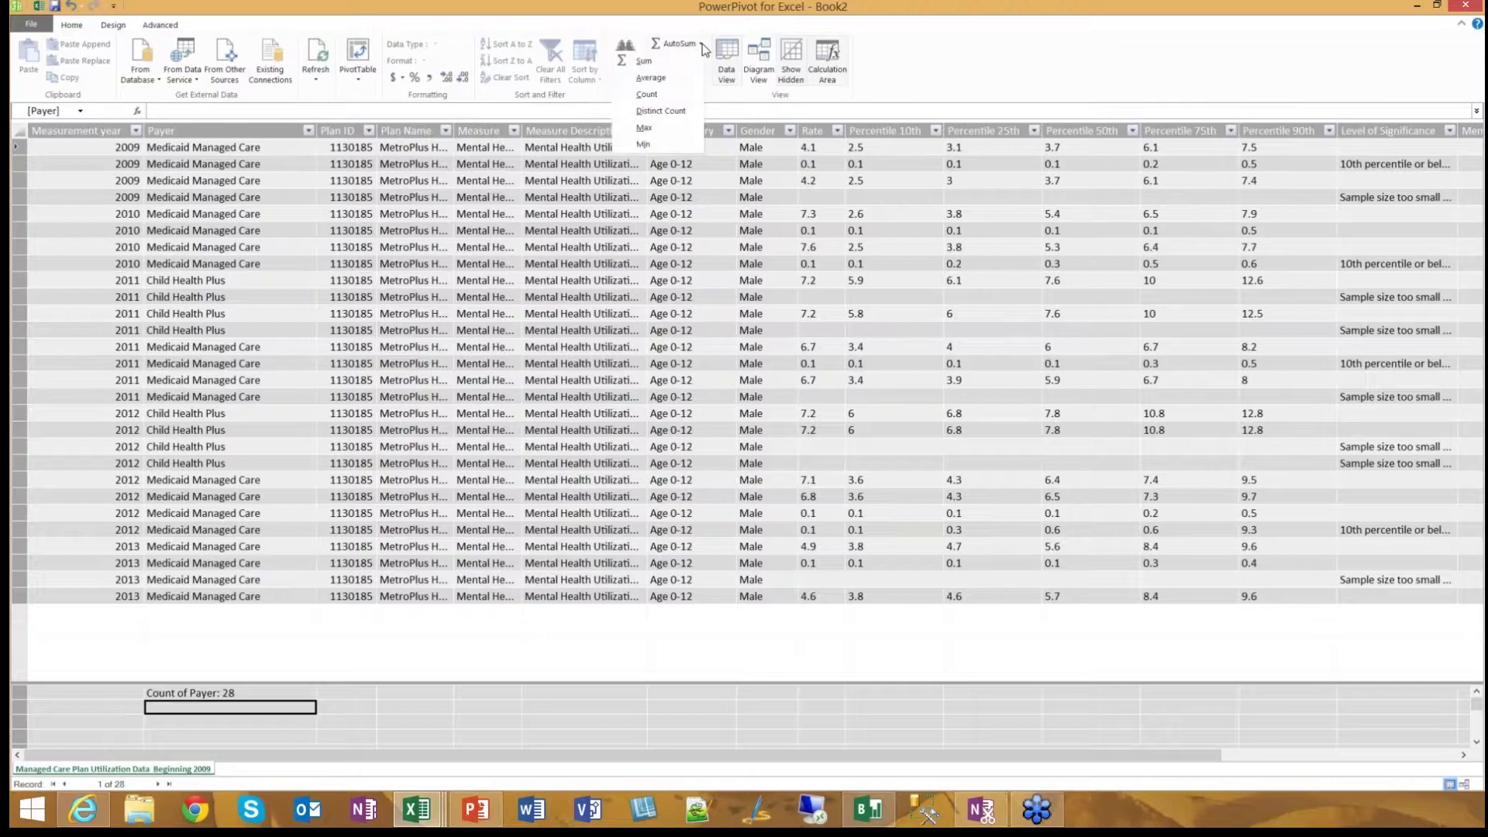
pyautogui.click(685, 110)
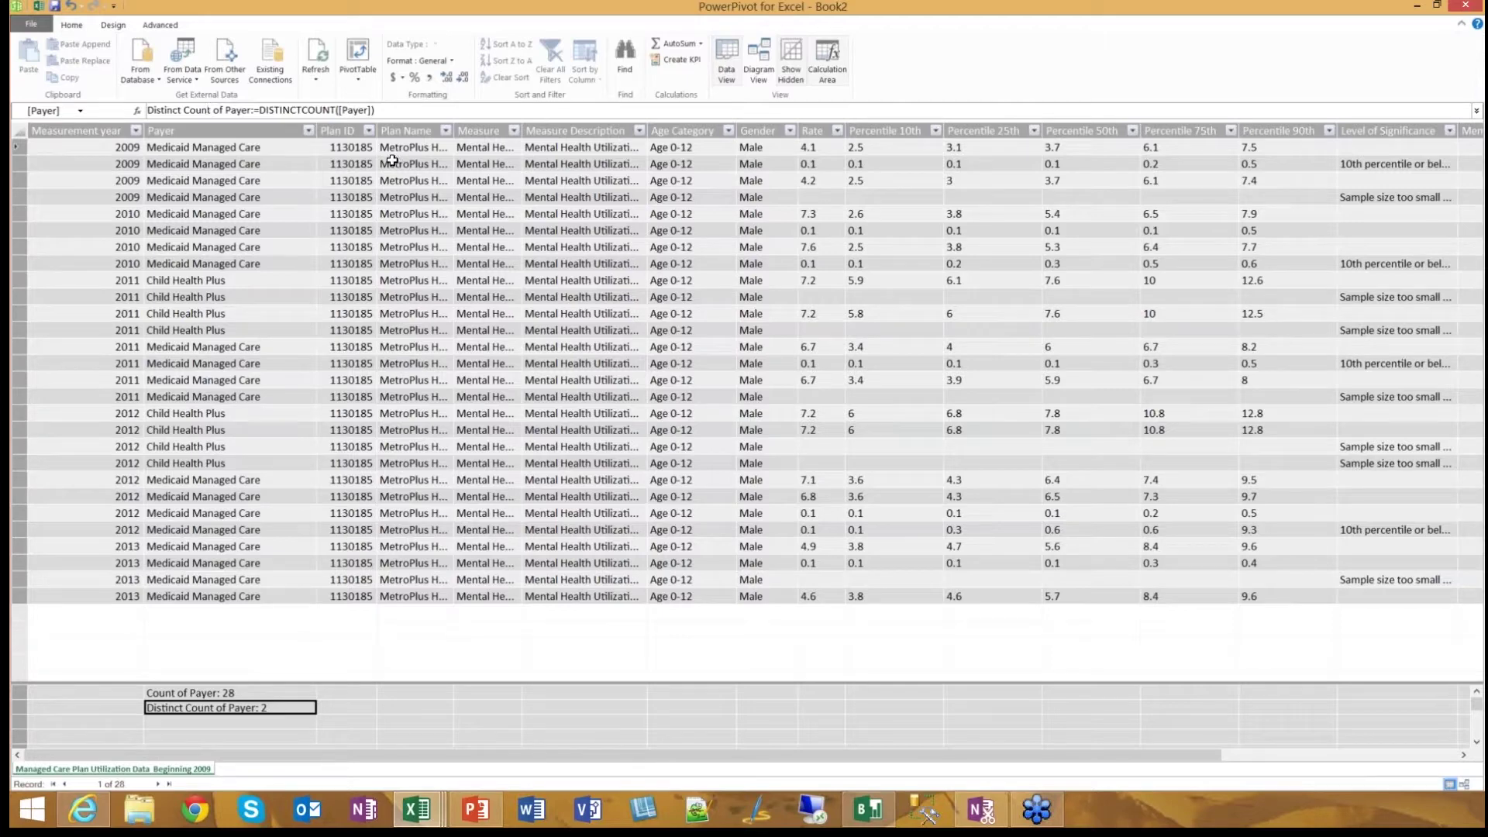
pyautogui.click(356, 230)
pyautogui.press('Right')
pyautogui.press('Right')
pyautogui.press('Right')
pyautogui.press('Right')
pyautogui.press('Right')
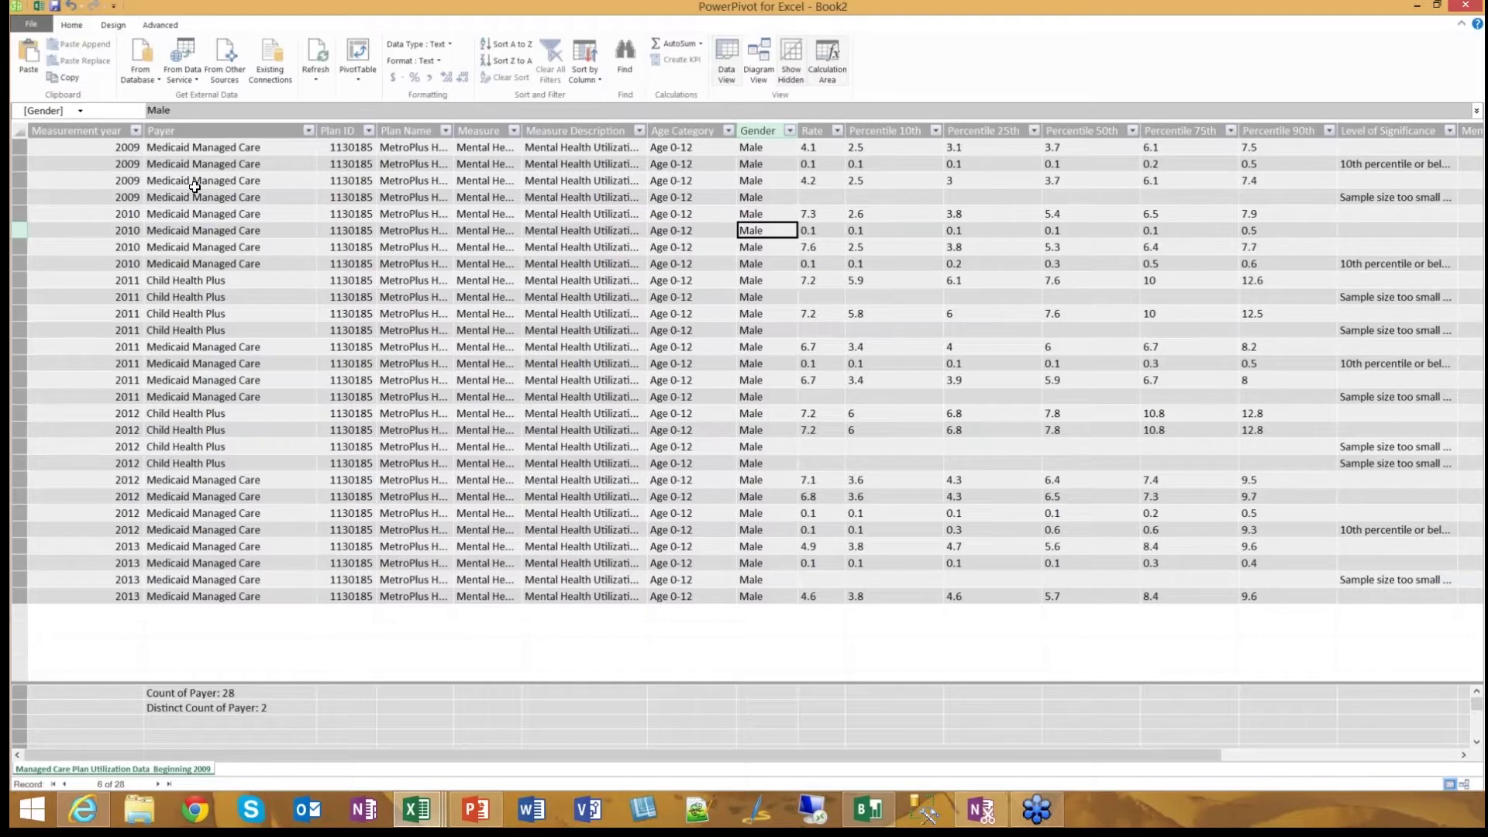
# - Open the Table Import Wizard for other data sources and enlarge it to show more of the source list
pyautogui.click(195, 182)
pyautogui.click(183, 79)
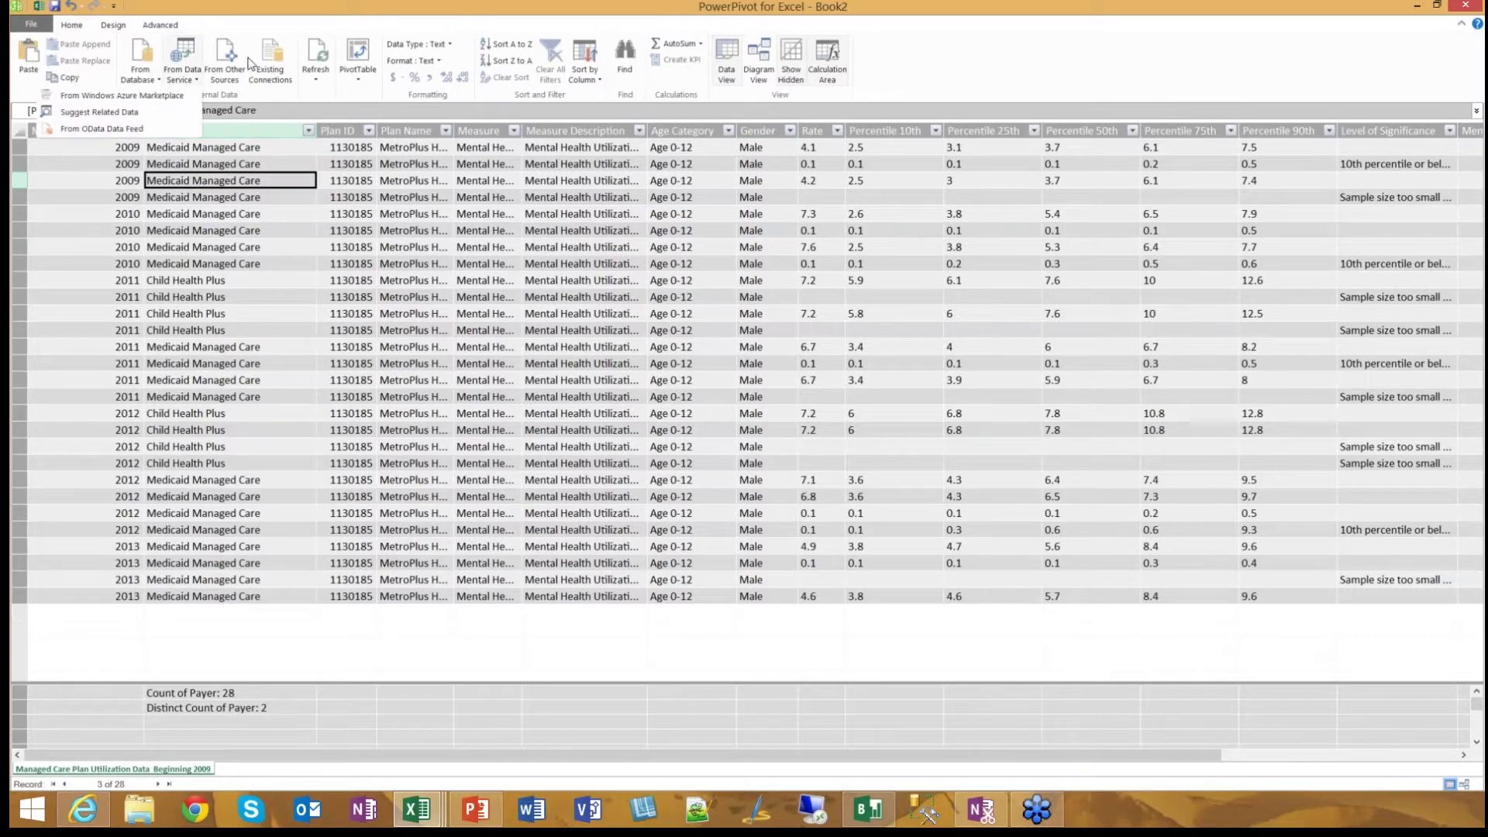
pyautogui.click(222, 64)
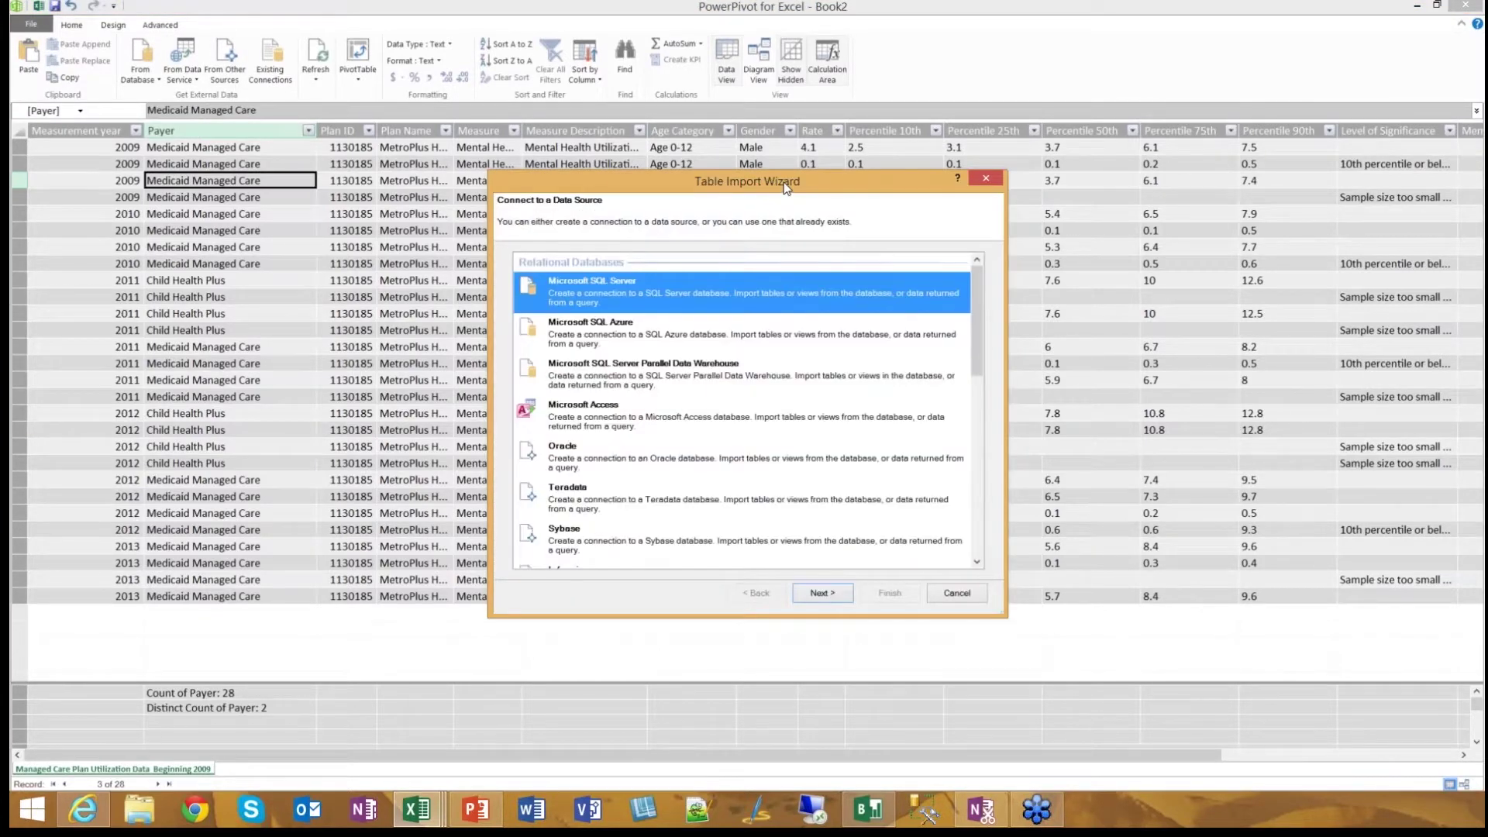
pyautogui.moveTo(774, 160); pyautogui.dragTo(742, 82)
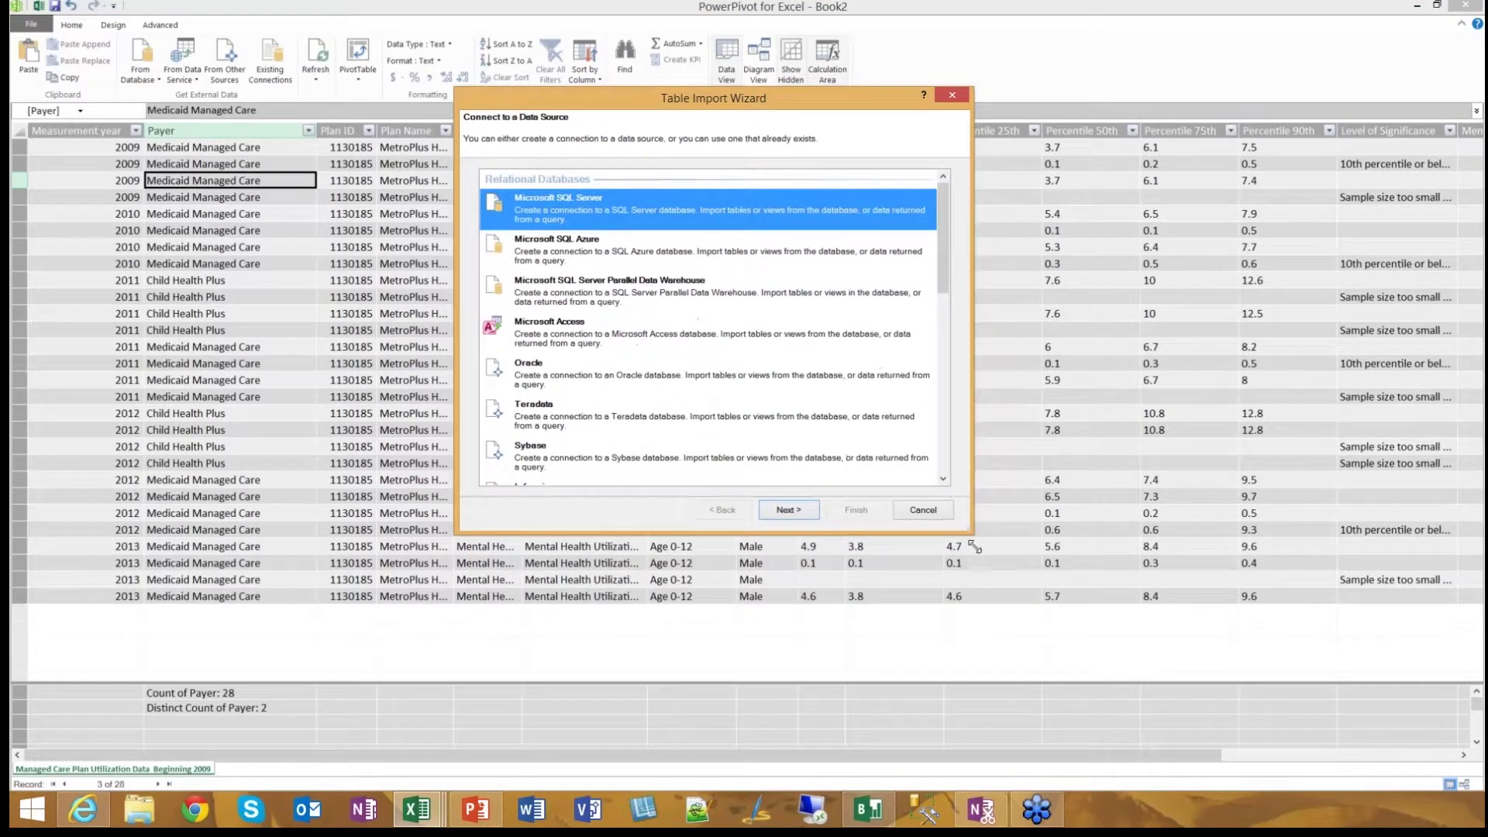
pyautogui.moveTo(972, 535); pyautogui.dragTo(1025, 653)
# - Examine the available relational, multidimensional, data feed and text file sources, and close the wizard without importing anything
pyautogui.click(650, 321)
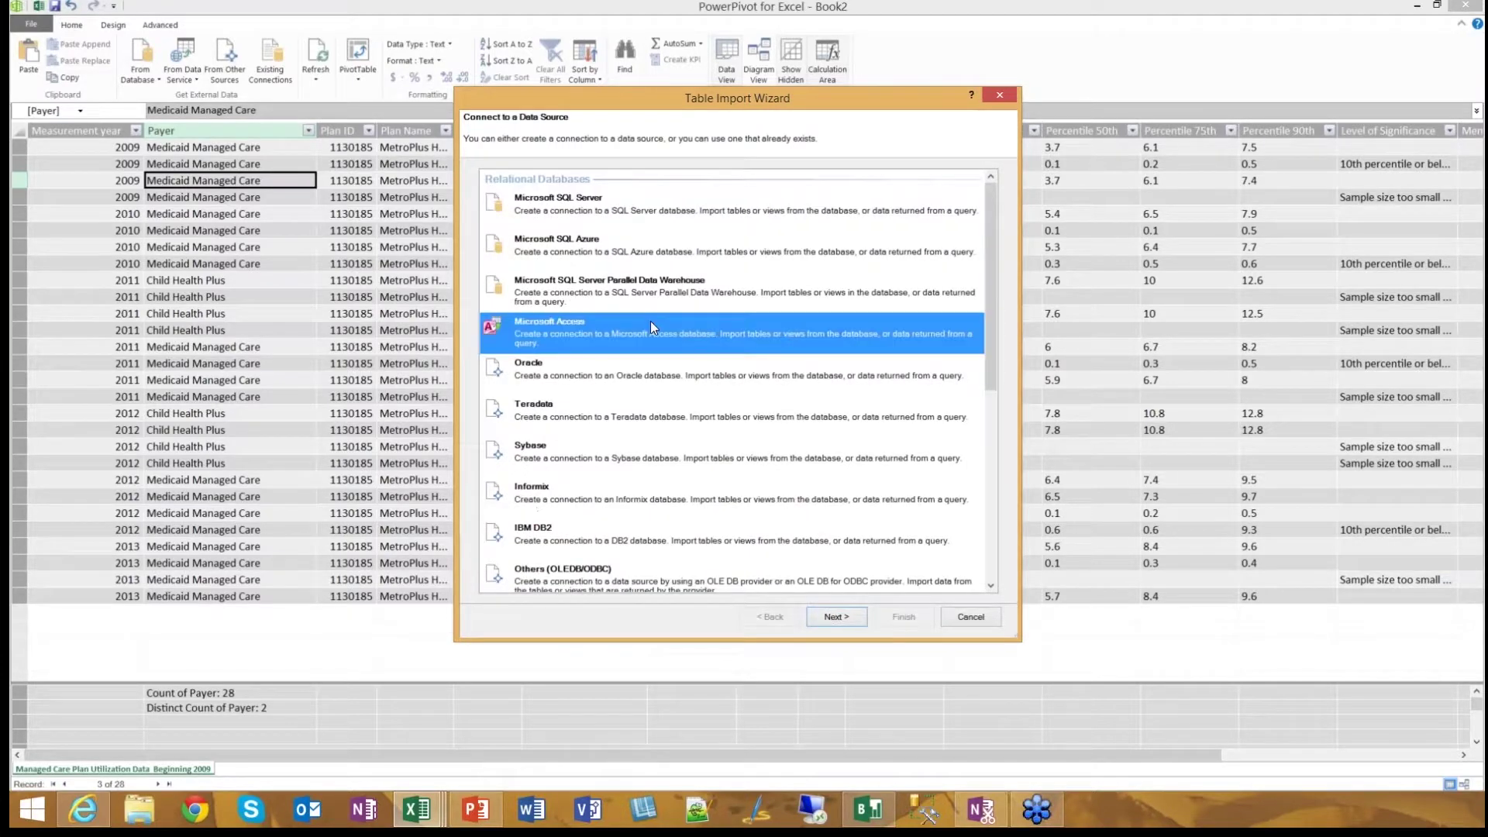
pyautogui.press('Down')
pyautogui.press('Down')
pyautogui.press('Down')
pyautogui.press('Down')
pyautogui.press('Down')
pyautogui.press('Down')
pyautogui.press('Down')
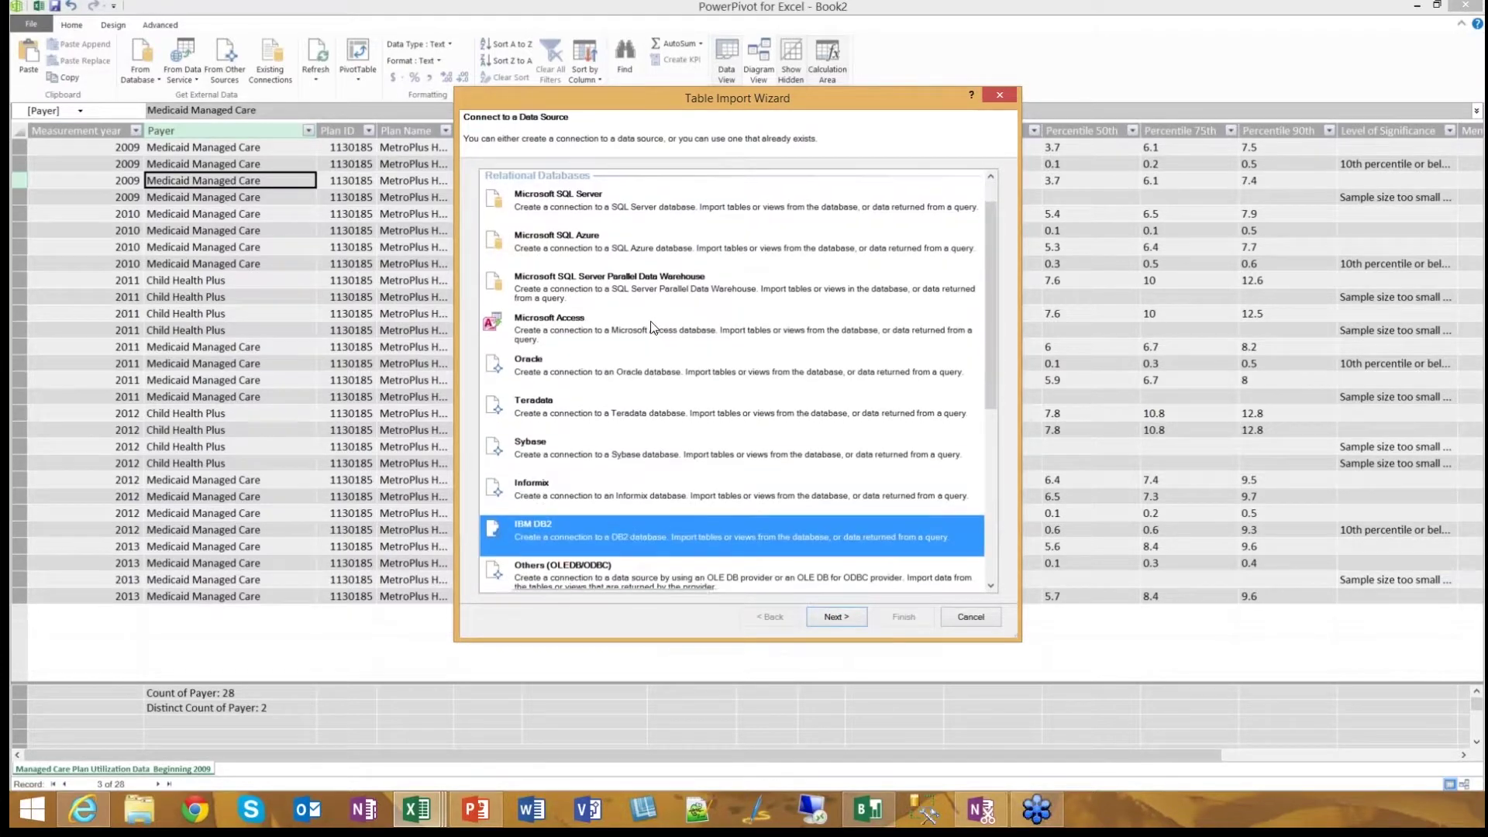
pyautogui.press('Down')
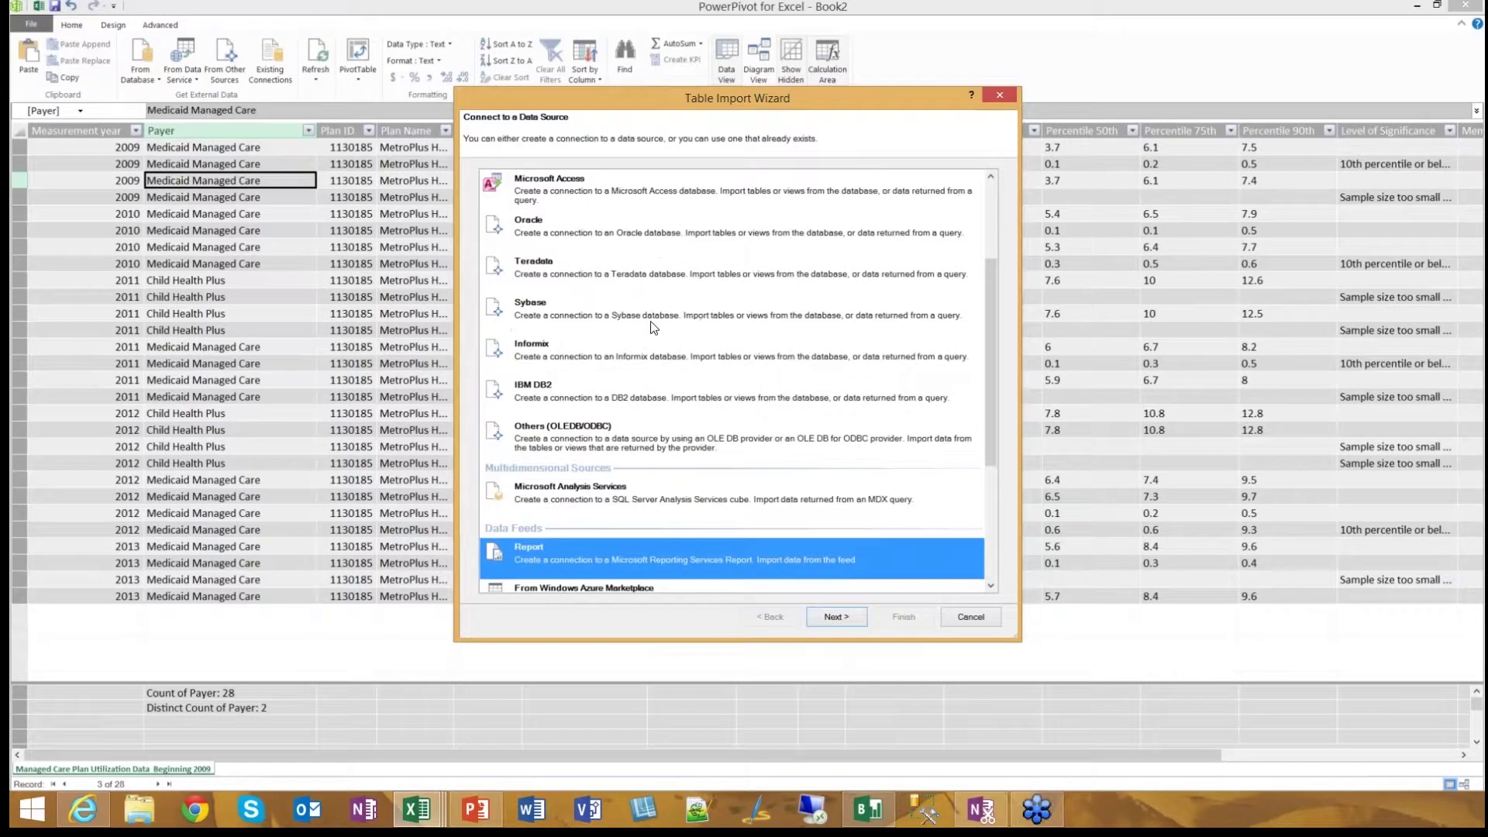
pyautogui.moveTo(997, 411); pyautogui.dragTo(1036, 535)
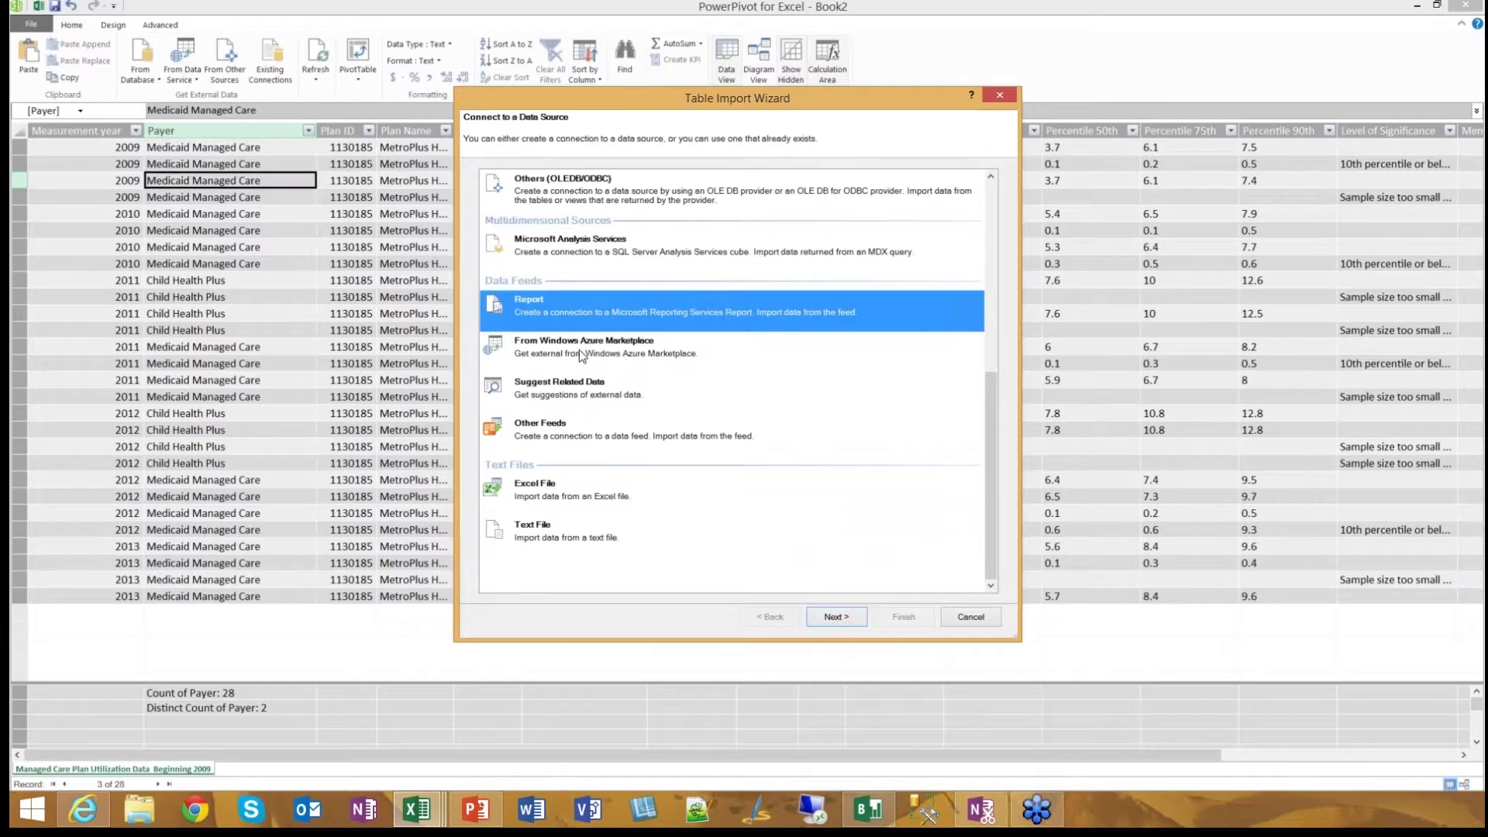
pyautogui.press('Down')
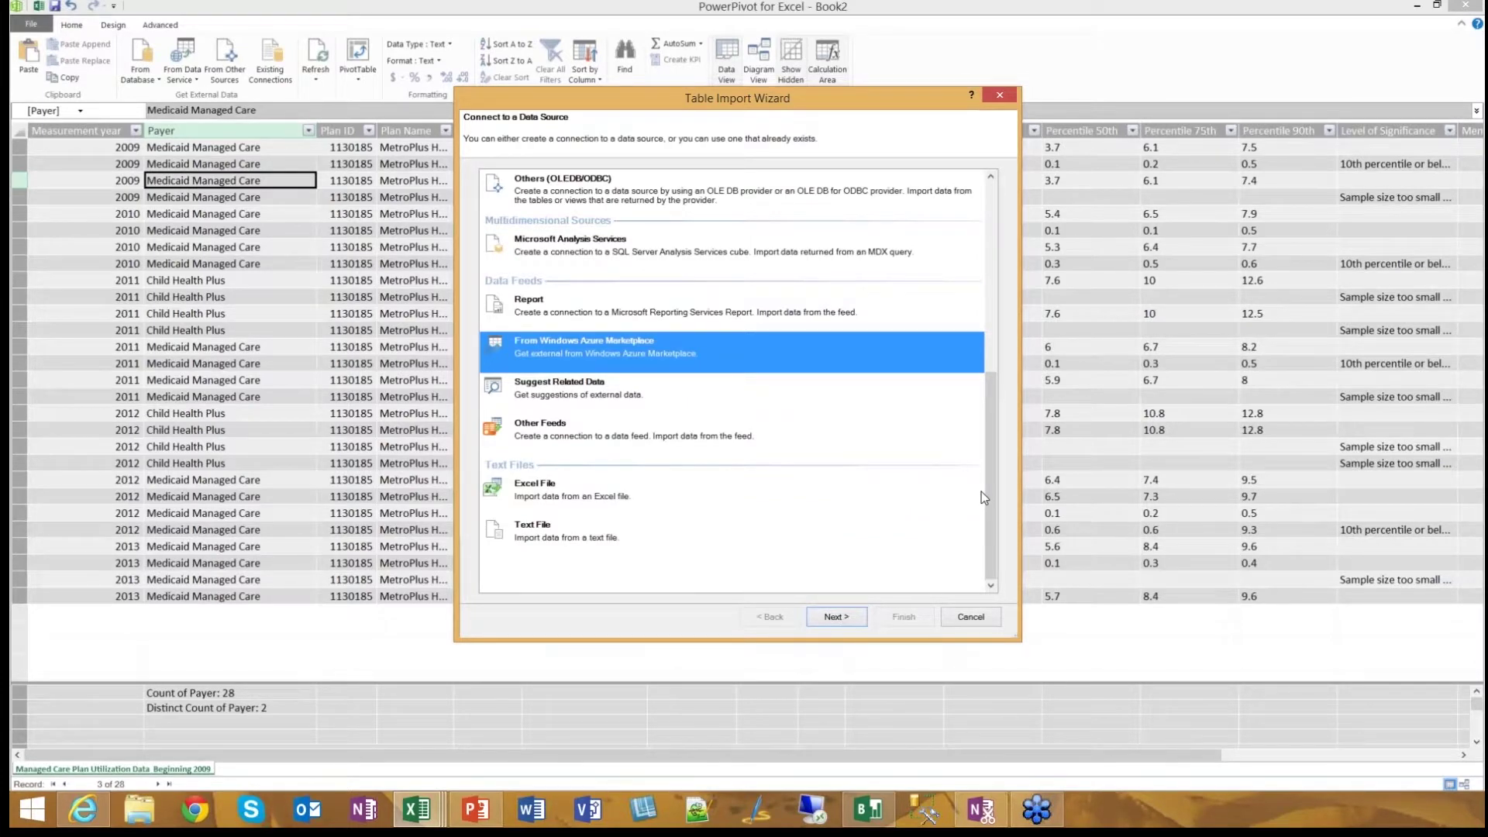
pyautogui.press('Down')
pyautogui.press('Down')
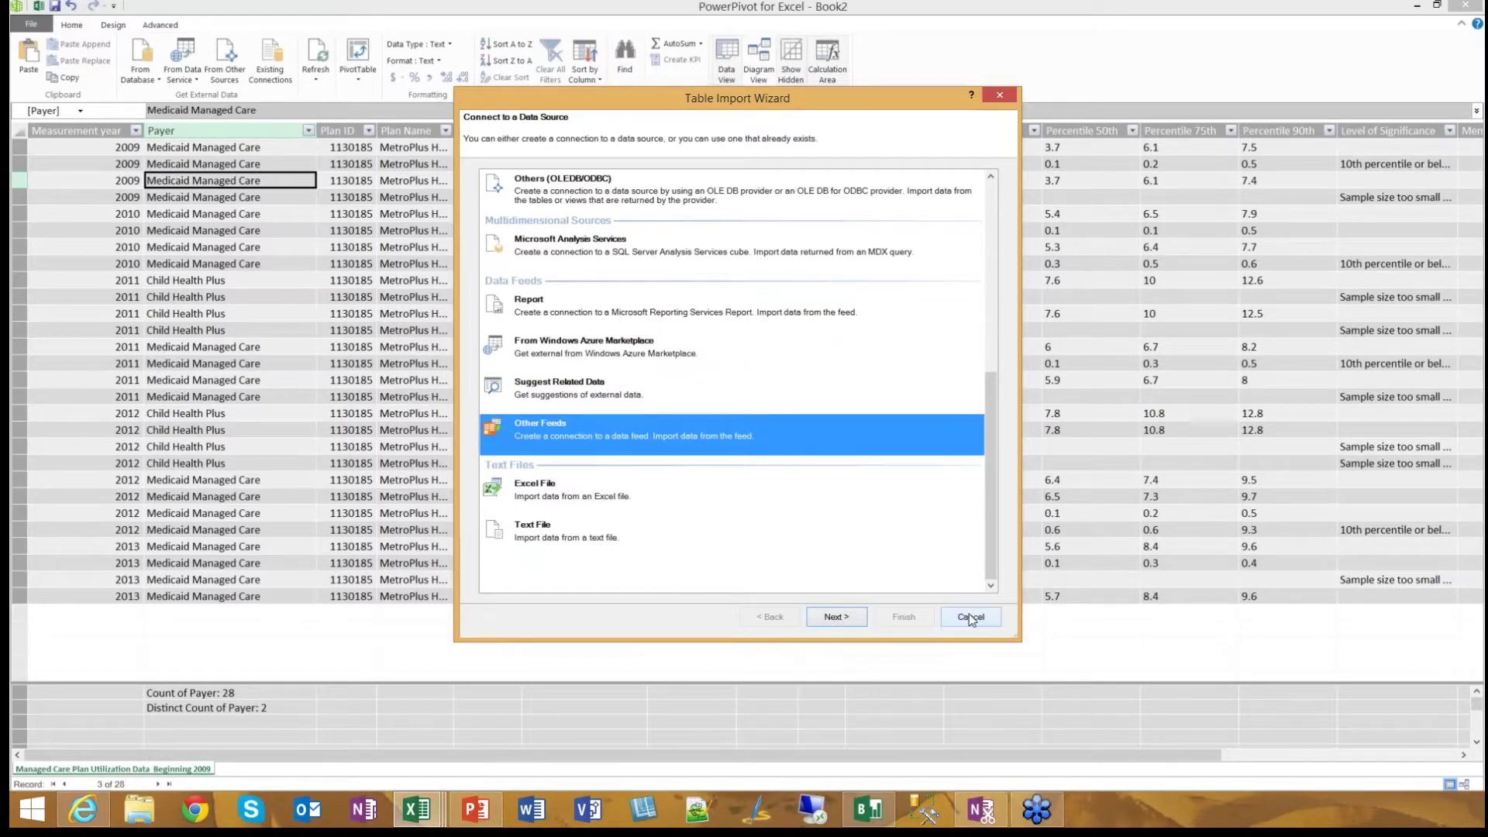
pyautogui.press('Escape')
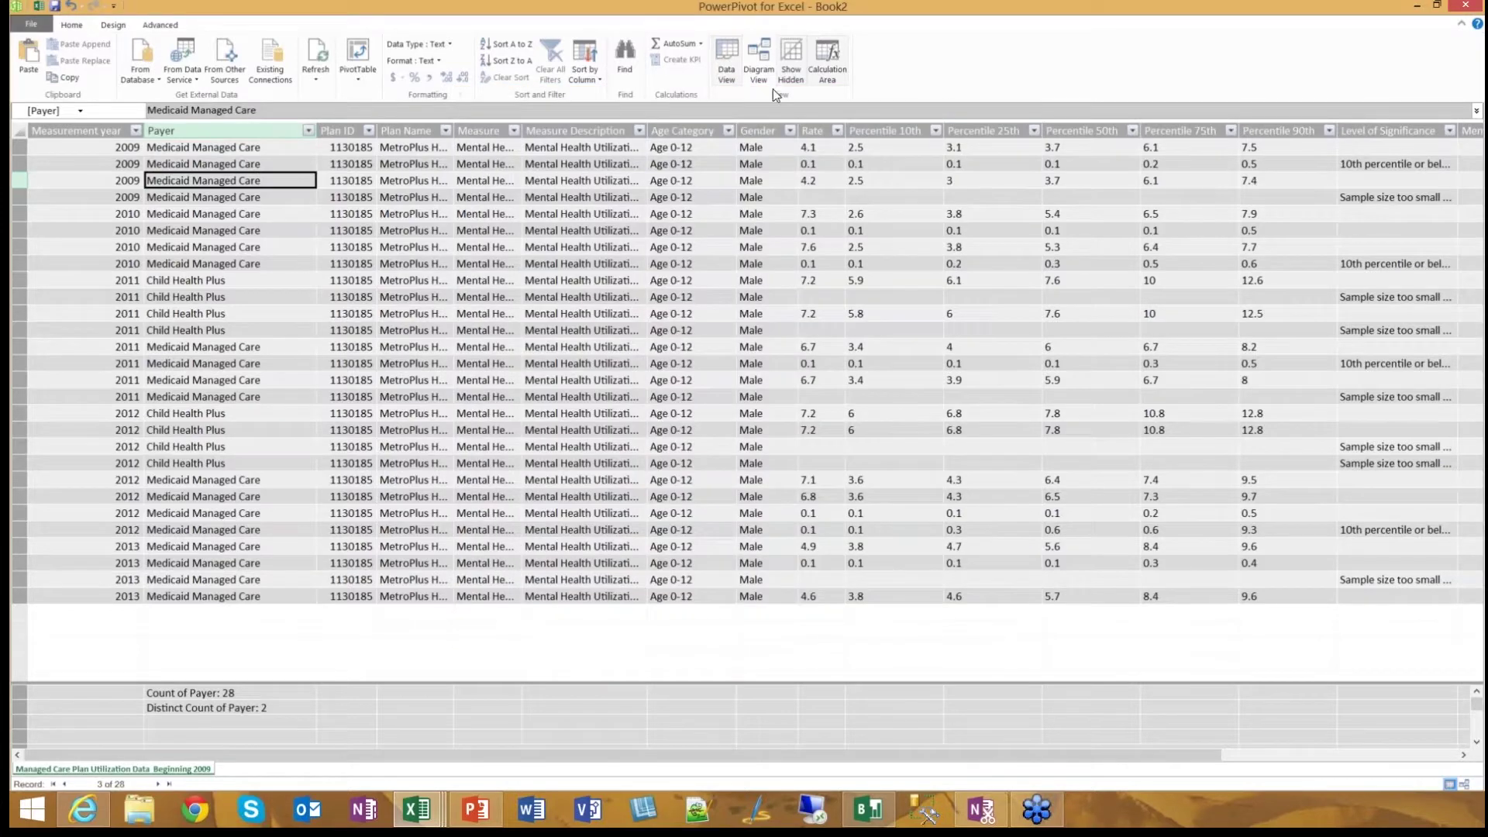
# - Switch the Book2 data model to Diagram View
pyautogui.click(760, 60)
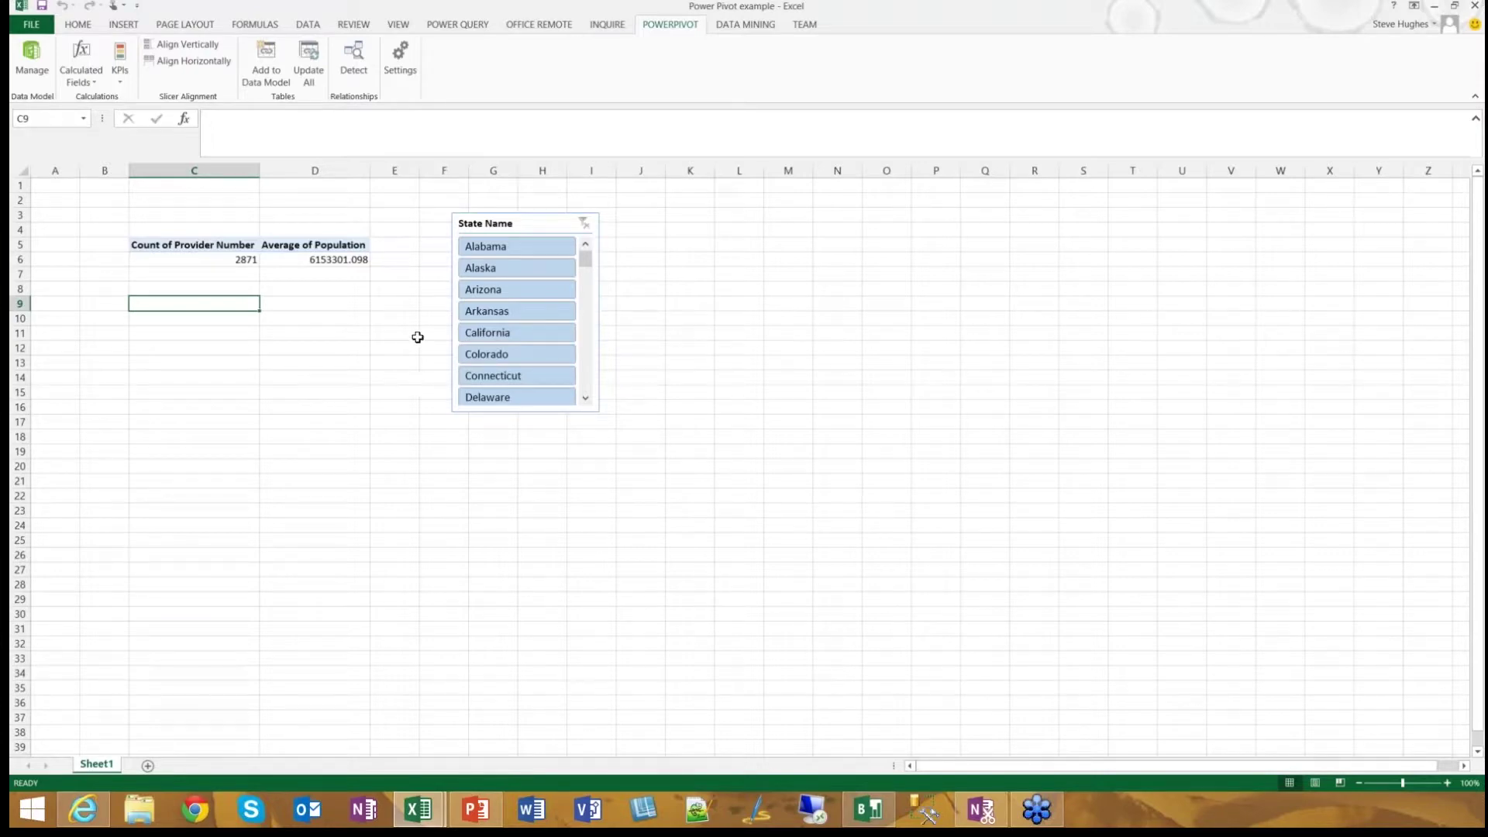
# - Show the Power Pivot example's workbook queries and preview the hospital heart failure scores, state demographics and state abbreviations queries
pyautogui.click(457, 24)
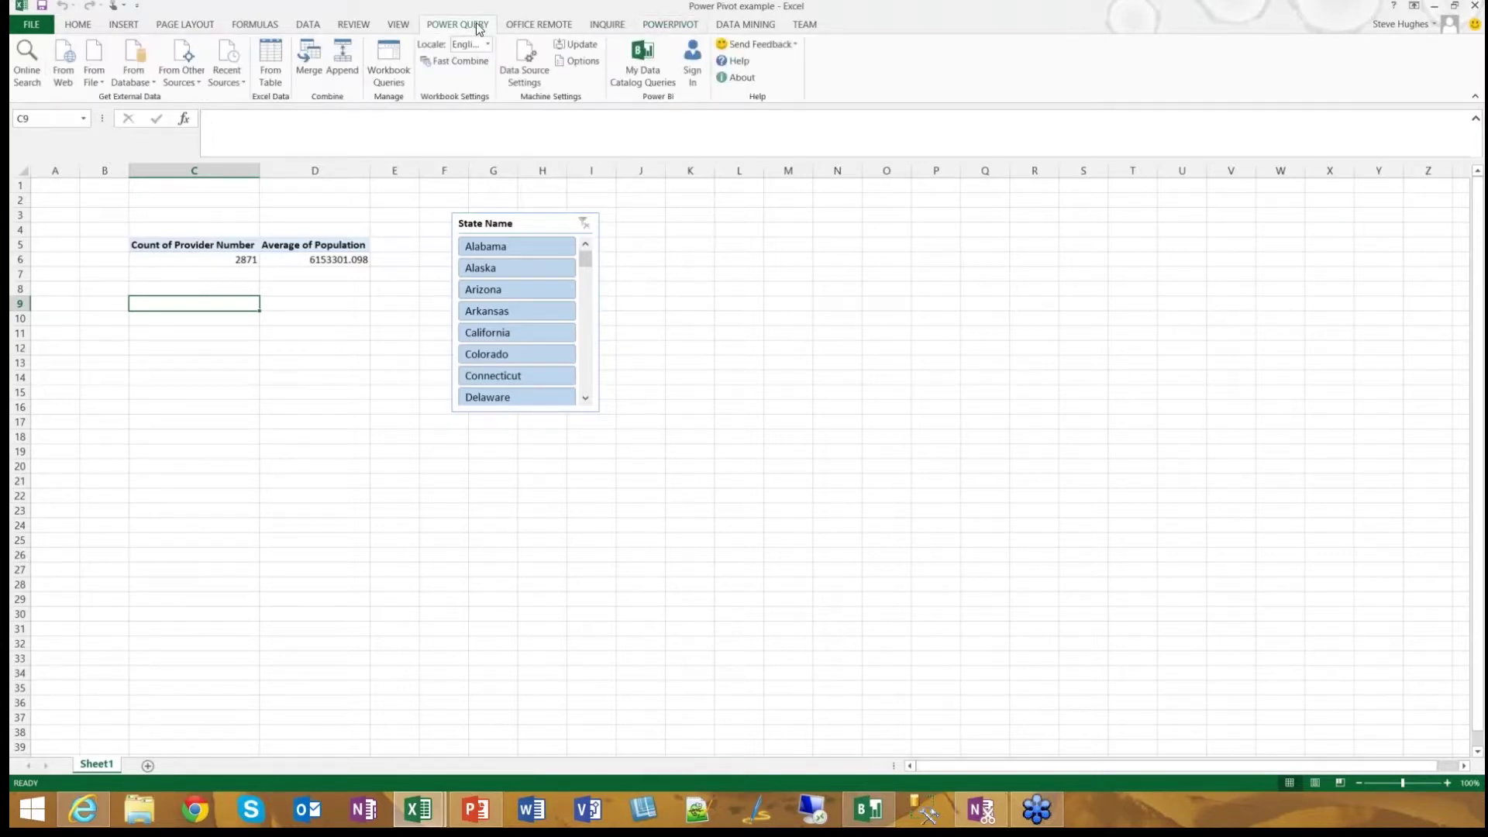
pyautogui.click(409, 68)
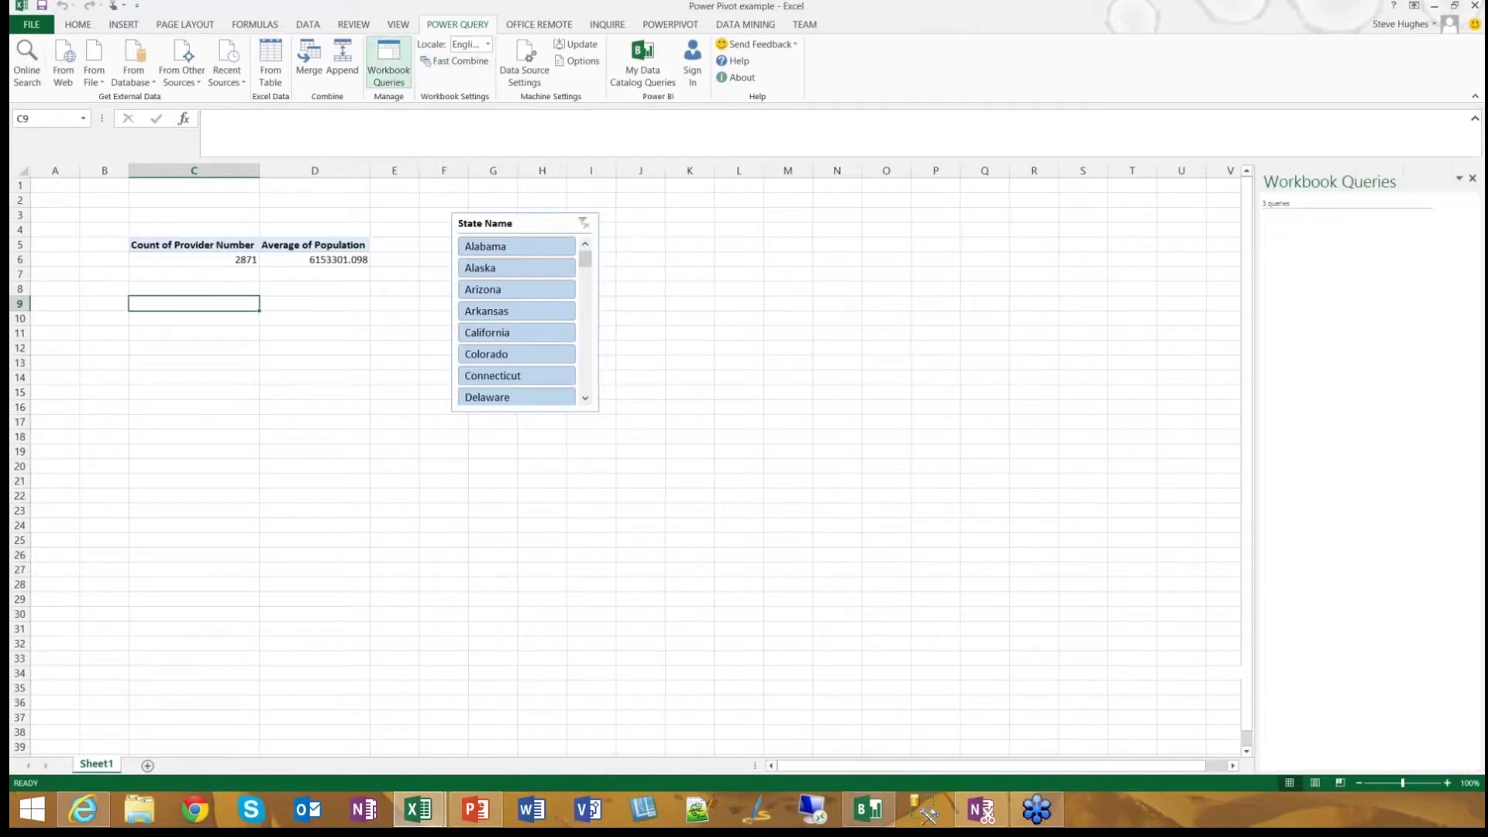
pyautogui.moveTo(1201, 487); pyautogui.dragTo(1198, 487)
pyautogui.moveTo(1305, 230)
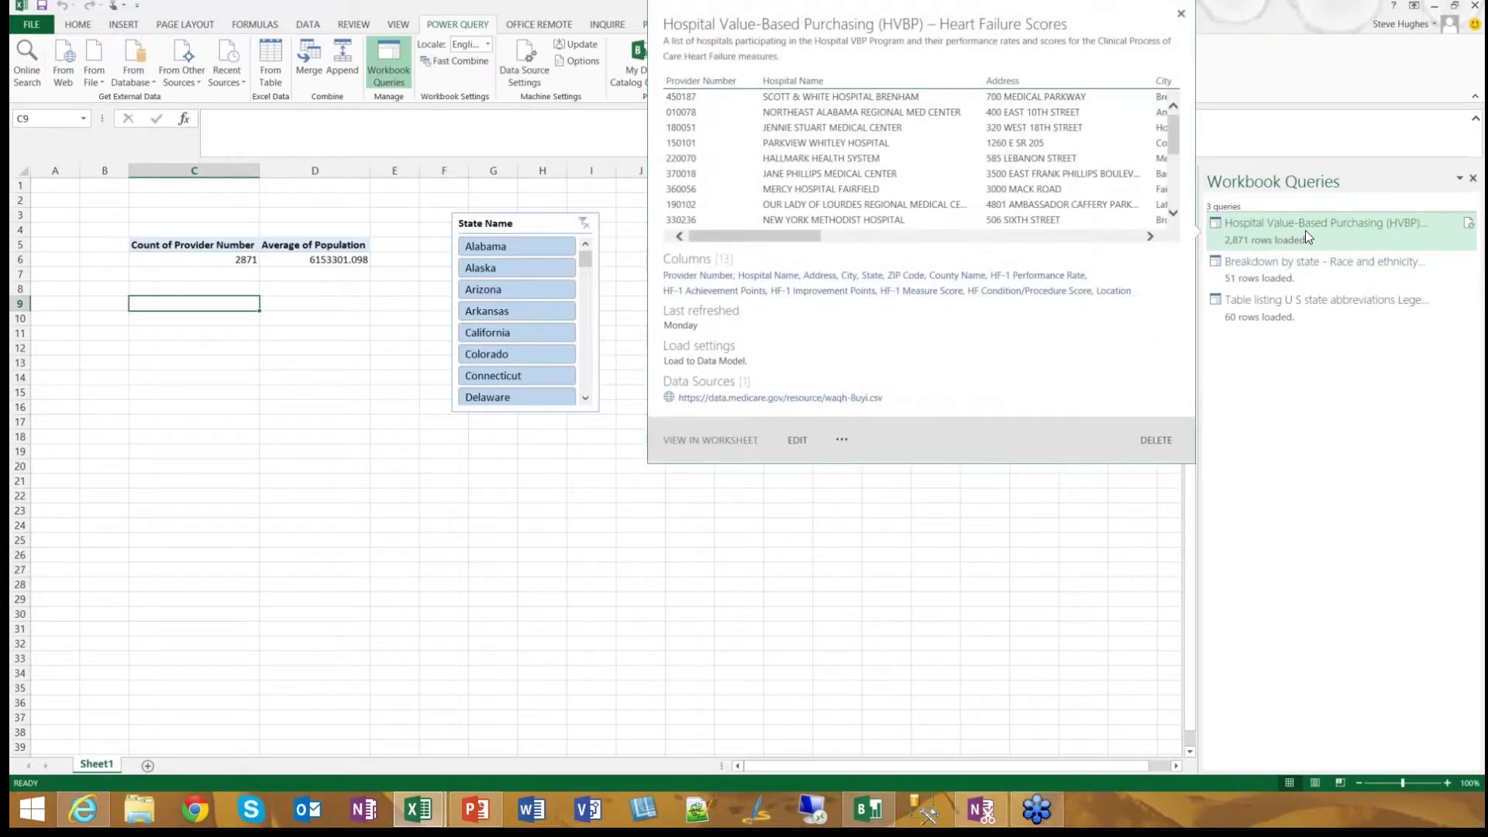
pyautogui.moveTo(1319, 270)
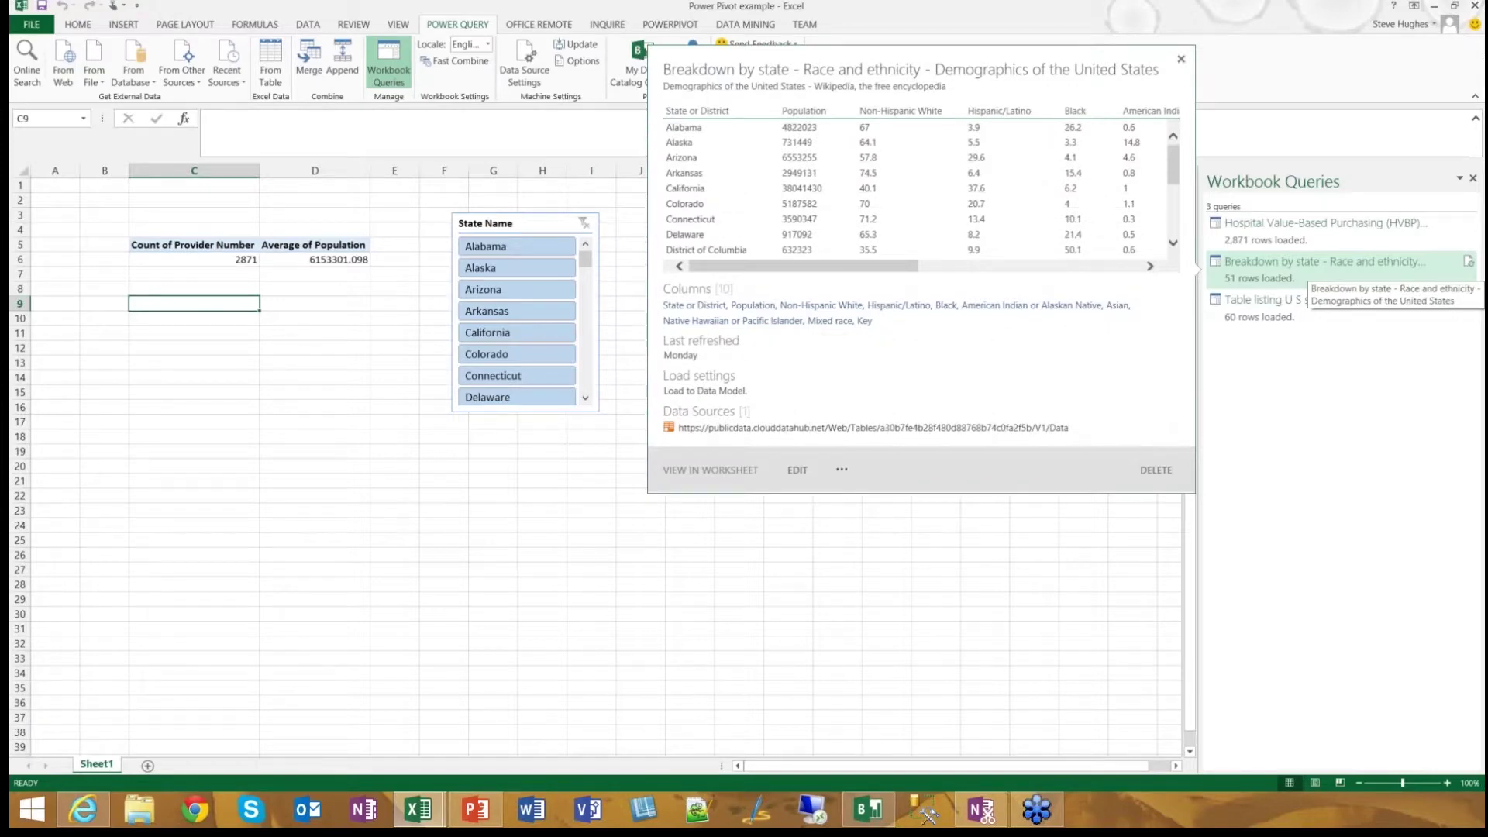
pyautogui.moveTo(1292, 311)
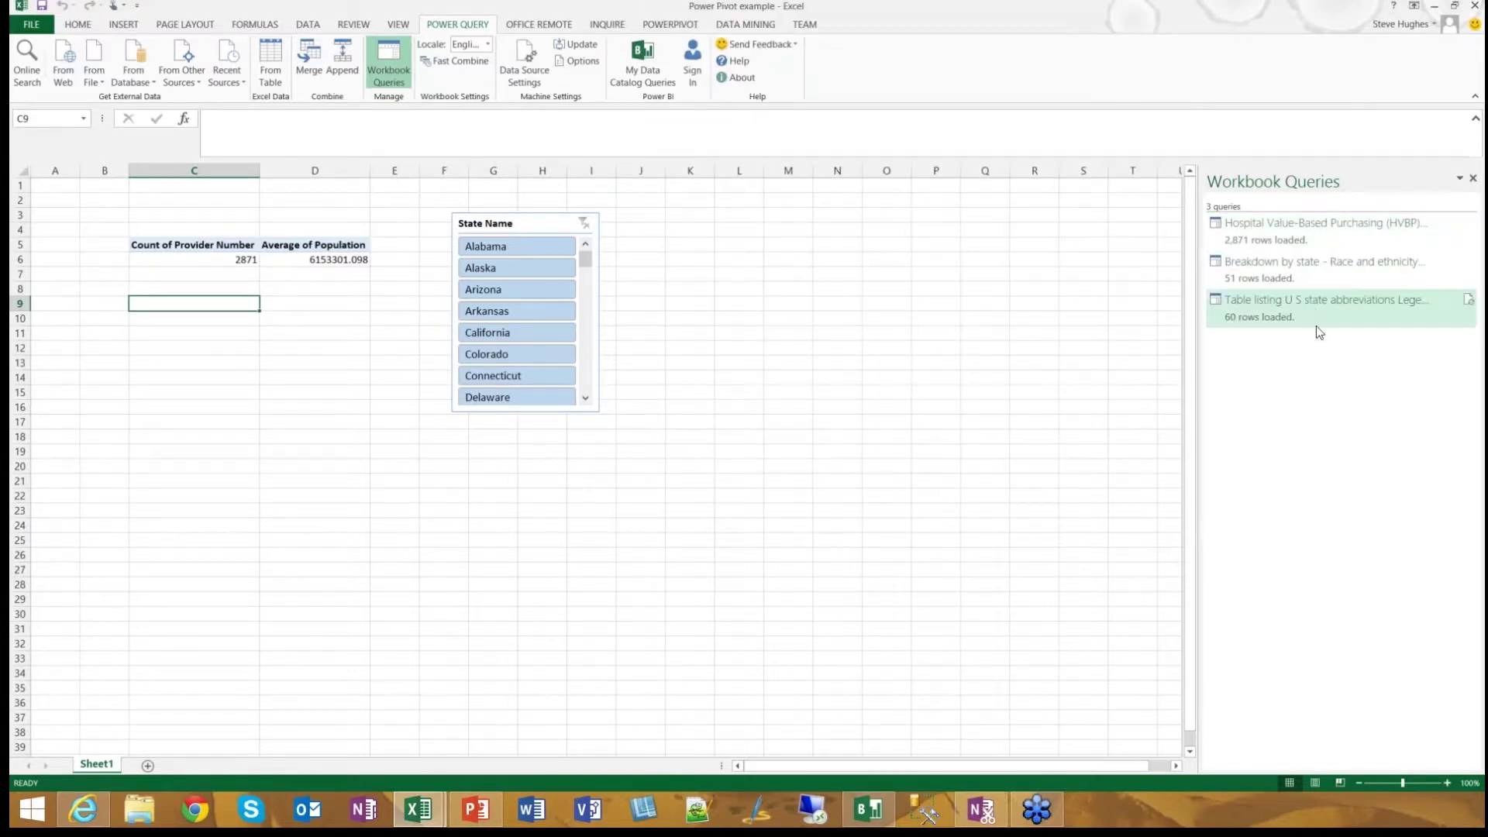
# - Open the Power Pivot example's data model and show its table relationships in Diagram View
pyautogui.click(681, 29)
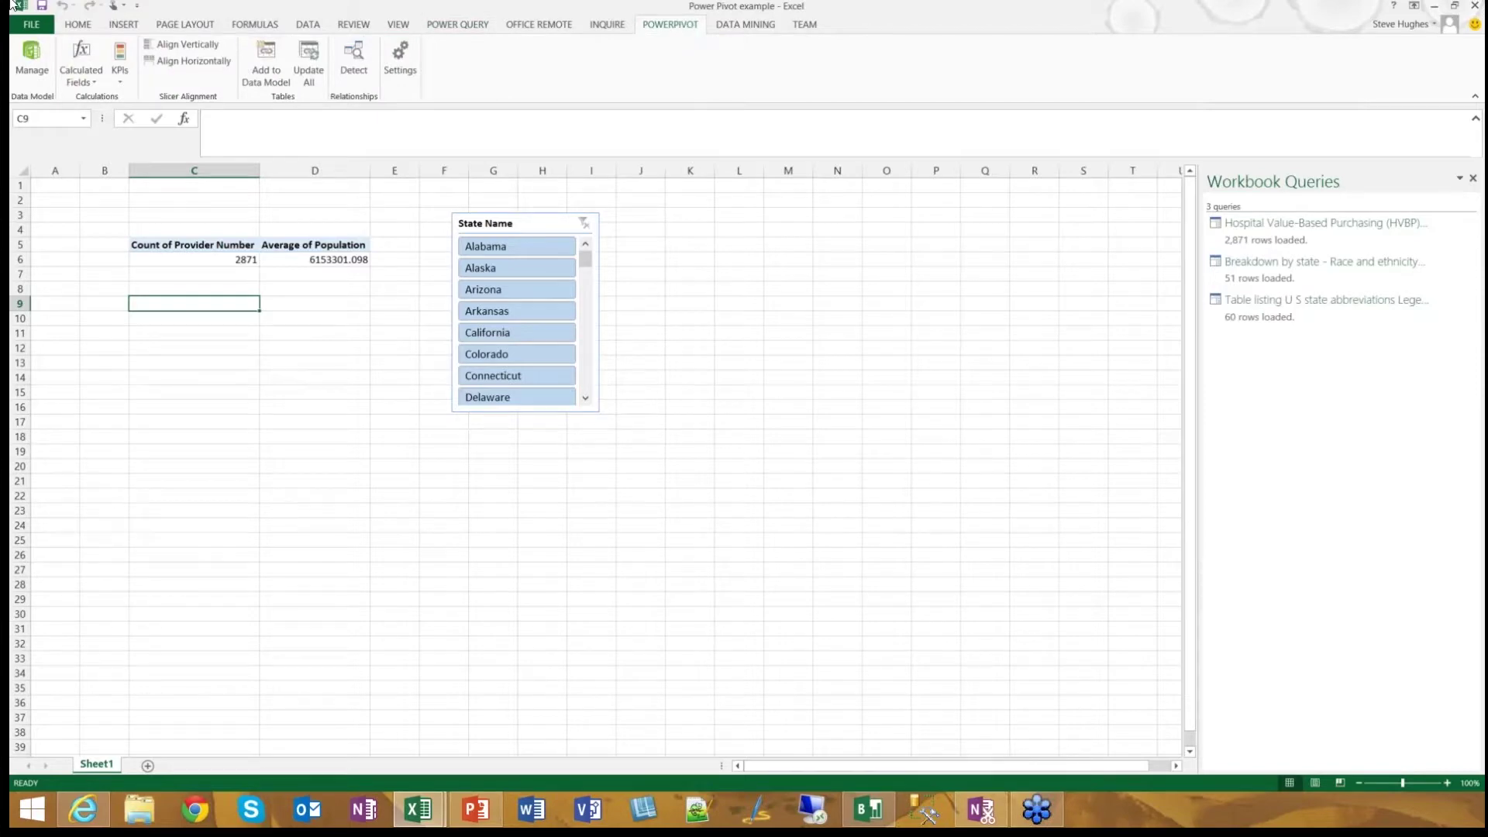
pyautogui.click(32, 59)
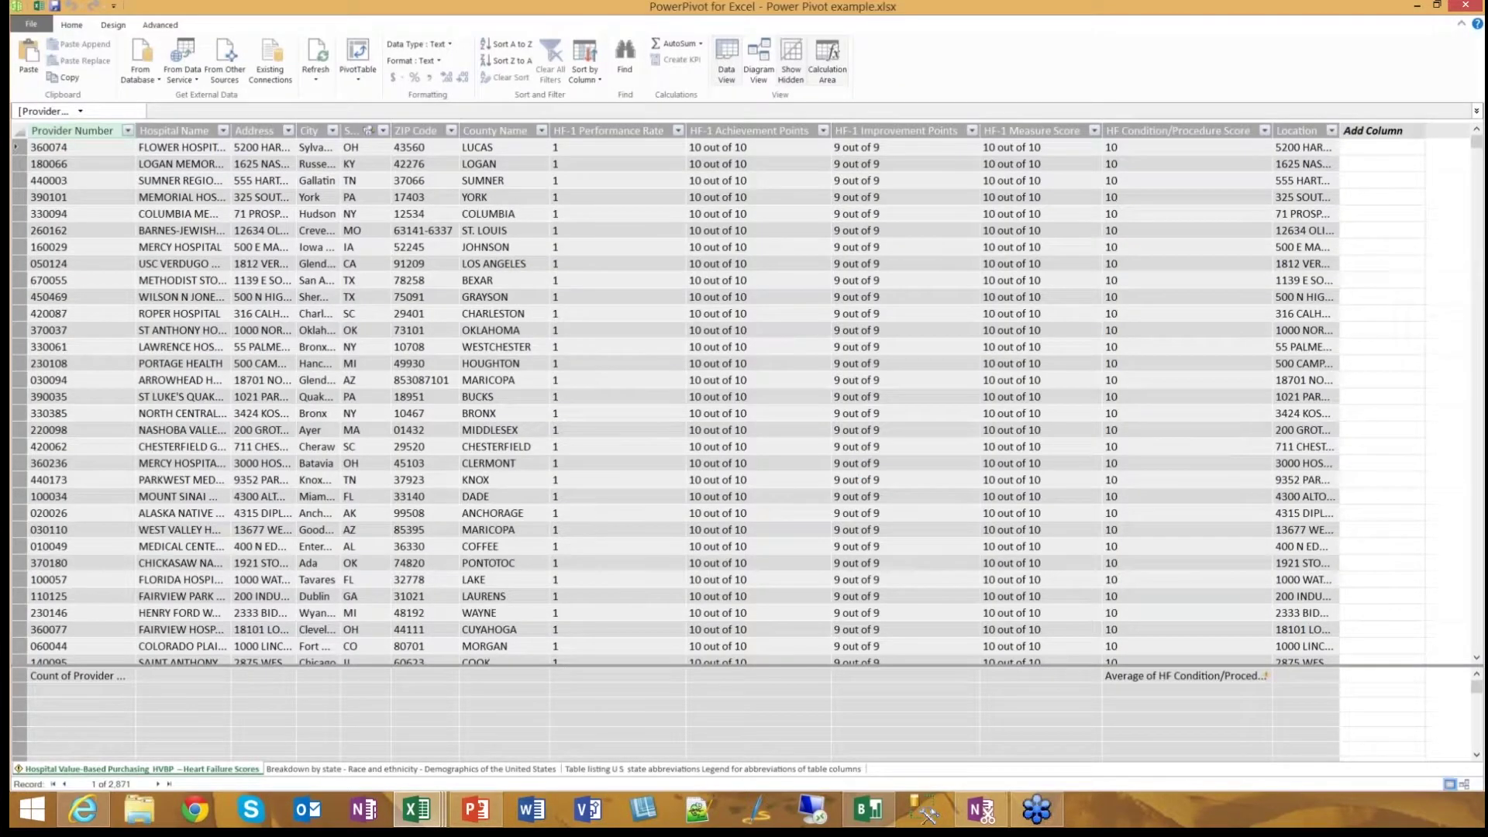
pyautogui.click(759, 72)
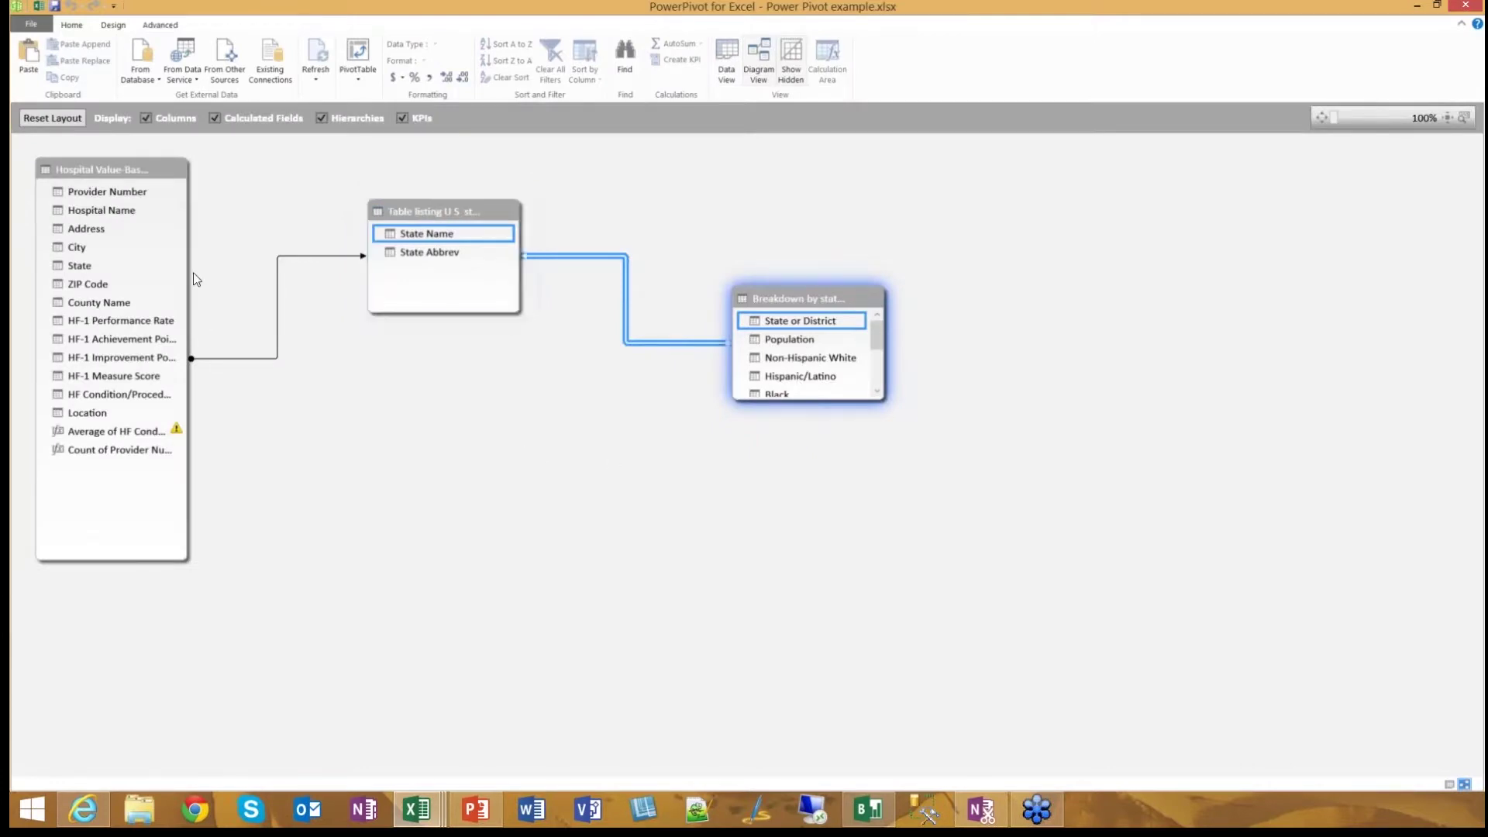
# - Widen the Hospital Value-Based Purchasing table in the diagram and move the state abbreviations table farther away from it
pyautogui.moveTo(189, 278); pyautogui.dragTo(293, 298)
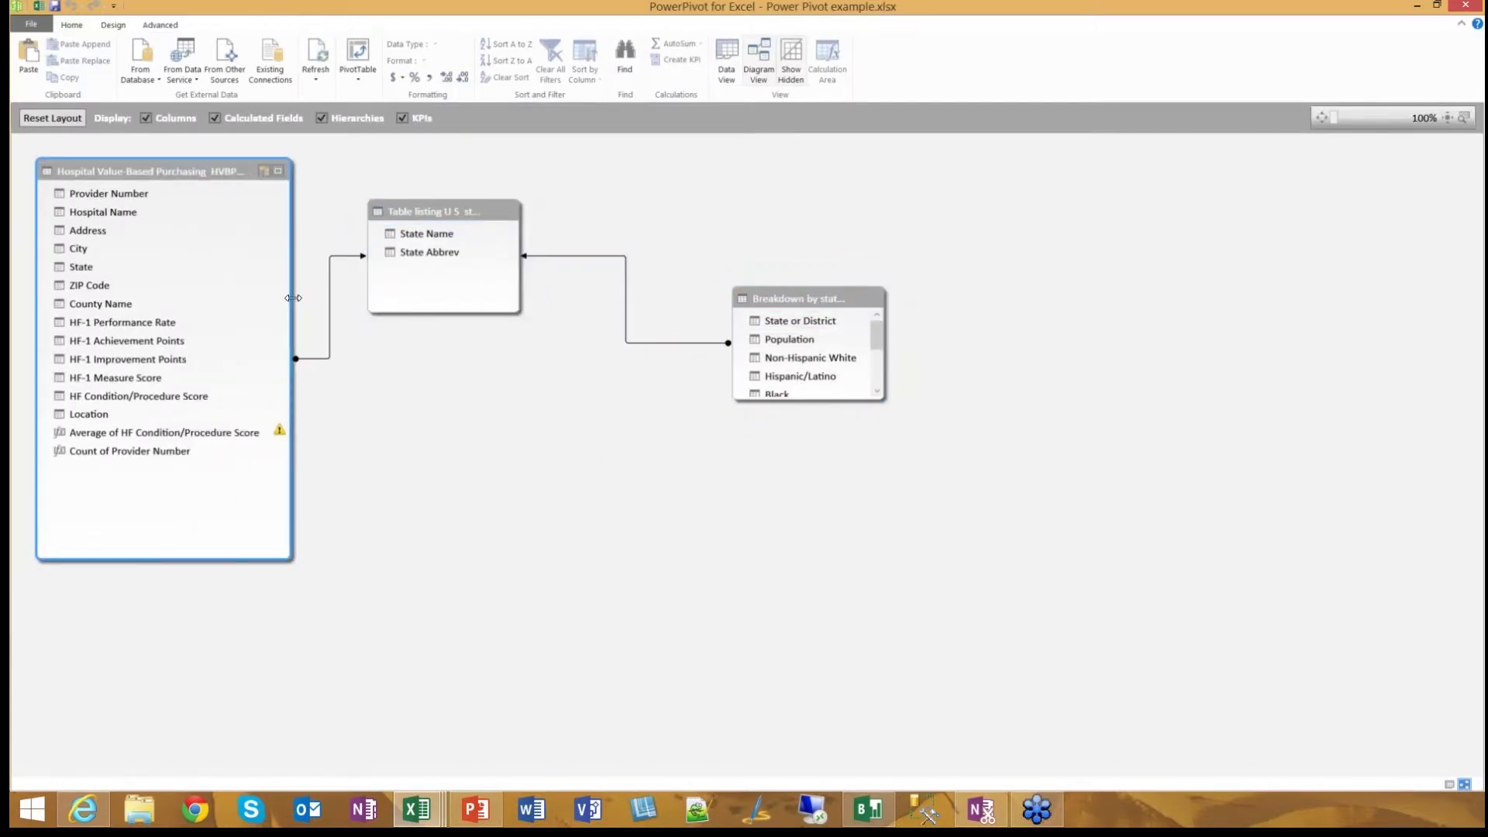
pyautogui.moveTo(514, 277)
pyautogui.moveTo(439, 217); pyautogui.dragTo(512, 217)
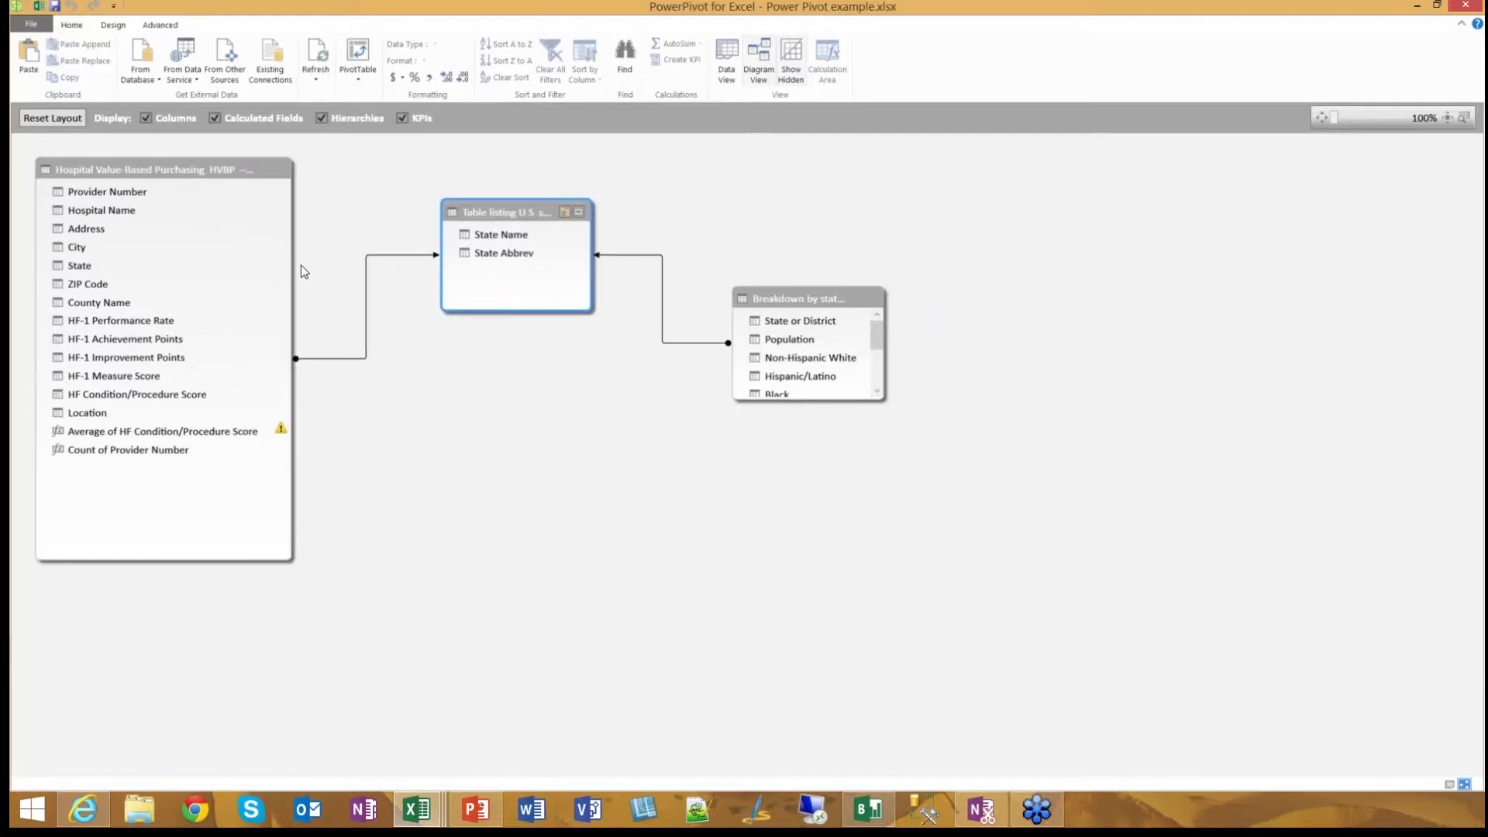
# - Inspect the relationship joining the Hospital Value-Based Purchasing table's State column to the state abbreviations table
pyautogui.click(80, 267)
pyautogui.click(368, 257)
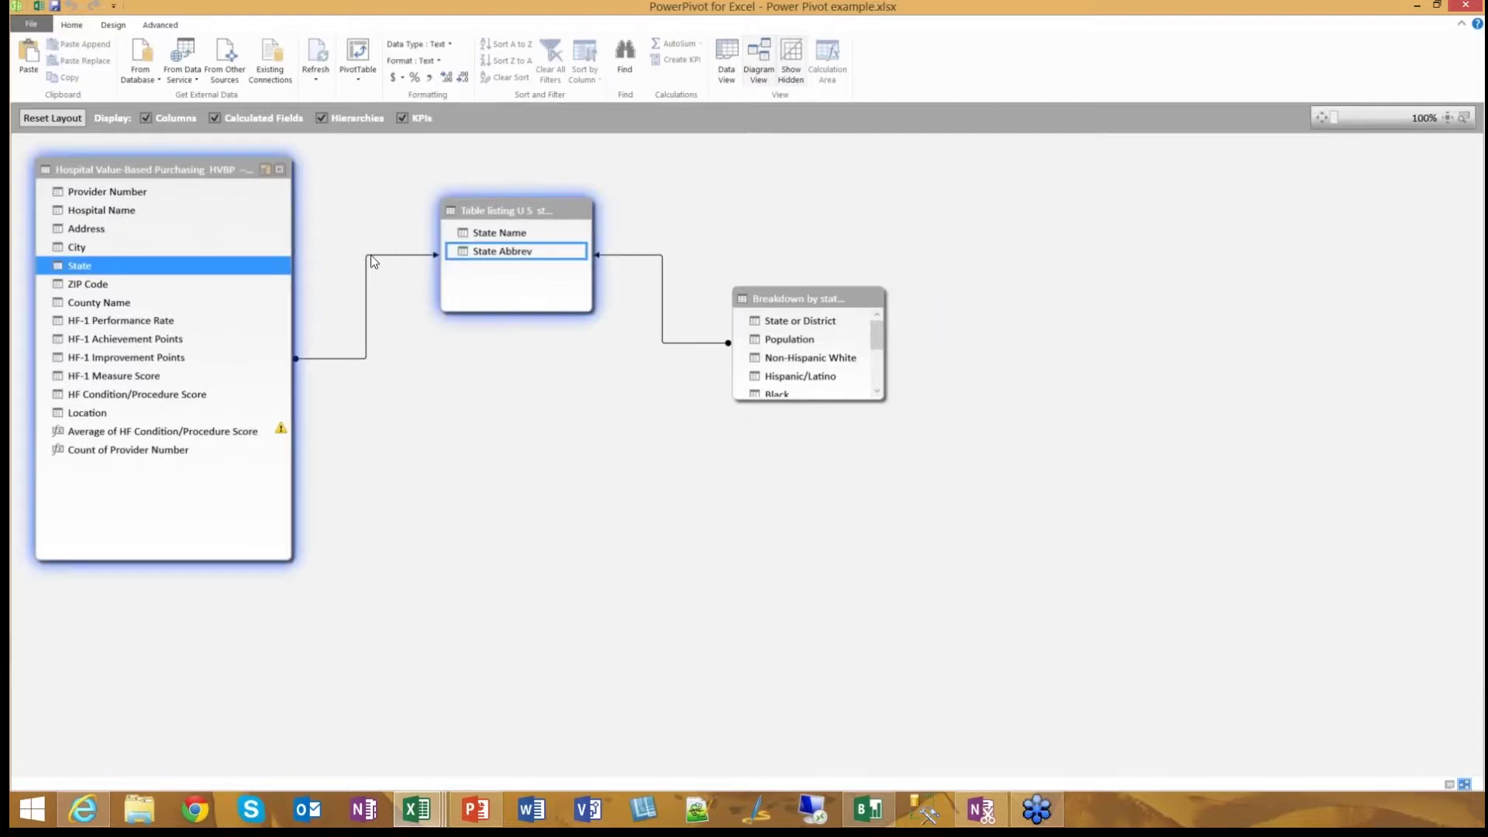
pyautogui.click(371, 261)
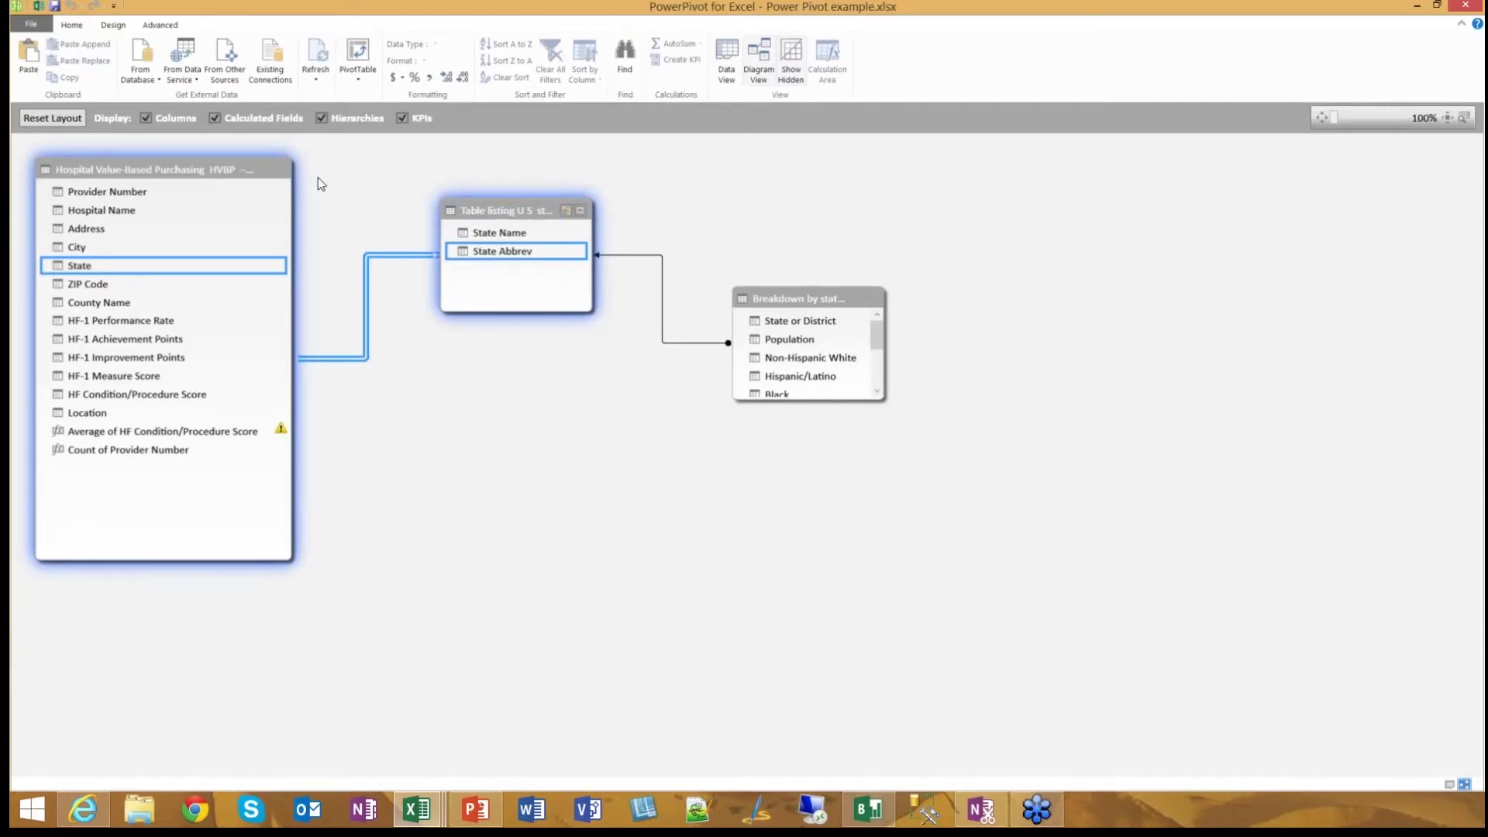
# - Enlarge the Breakdown by state table to show all its fields, move it away from the abbreviations table, and highlight their relationship
pyautogui.click(779, 294)
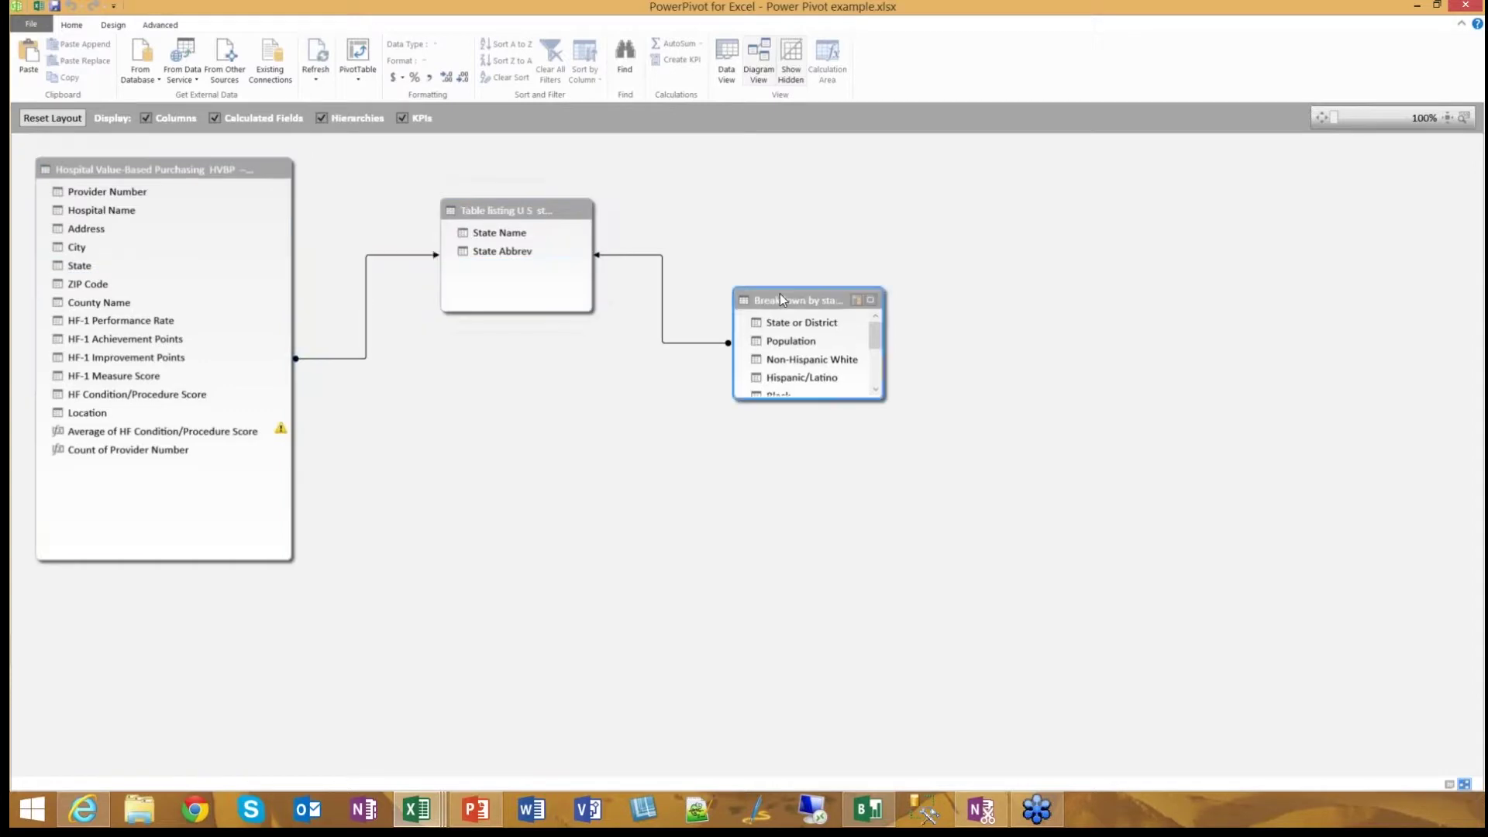
pyautogui.moveTo(884, 399); pyautogui.dragTo(884, 534)
pyautogui.moveTo(816, 301); pyautogui.dragTo(896, 205)
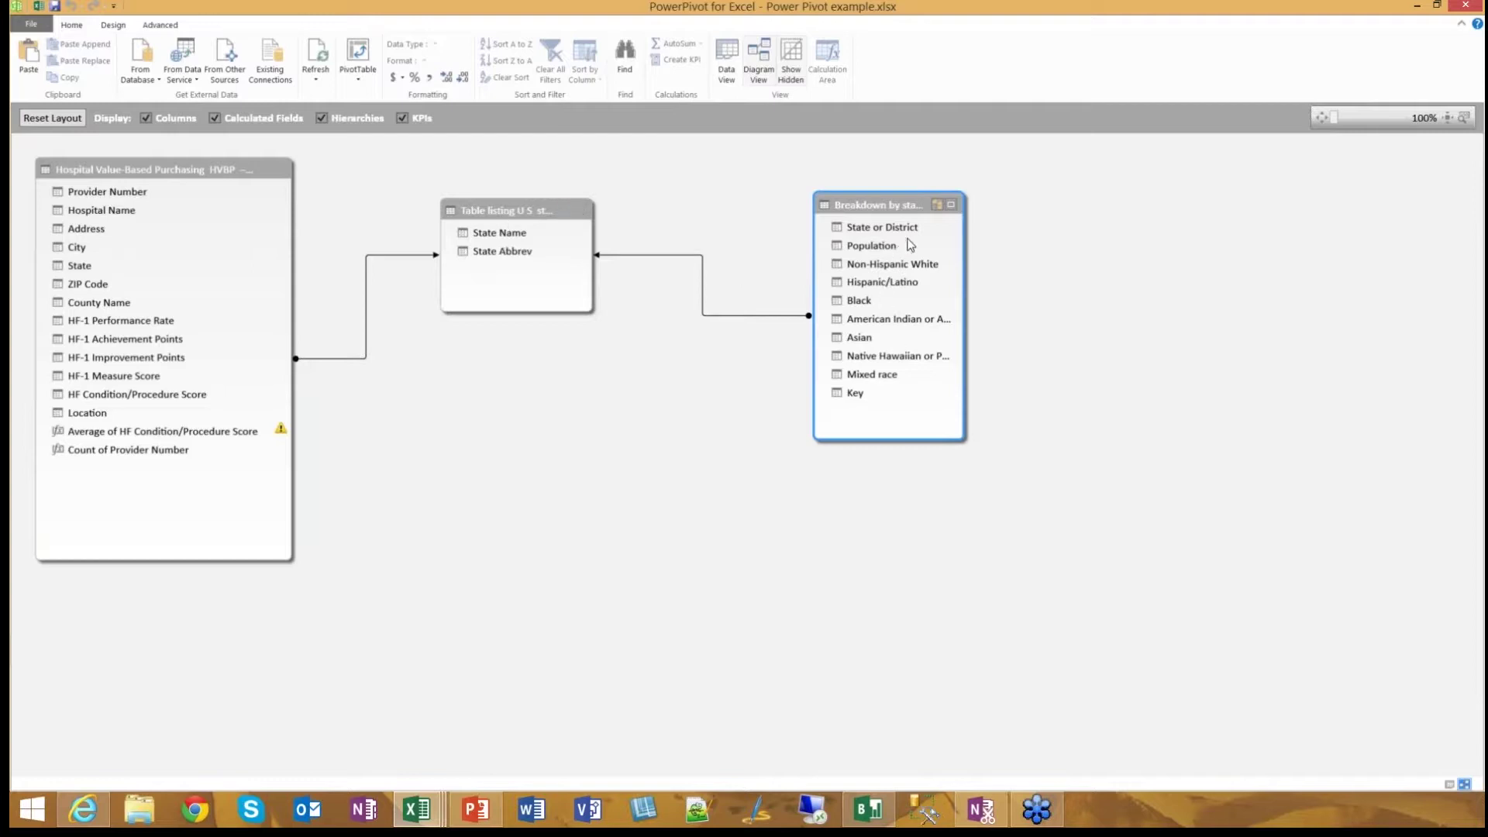
pyautogui.click(703, 288)
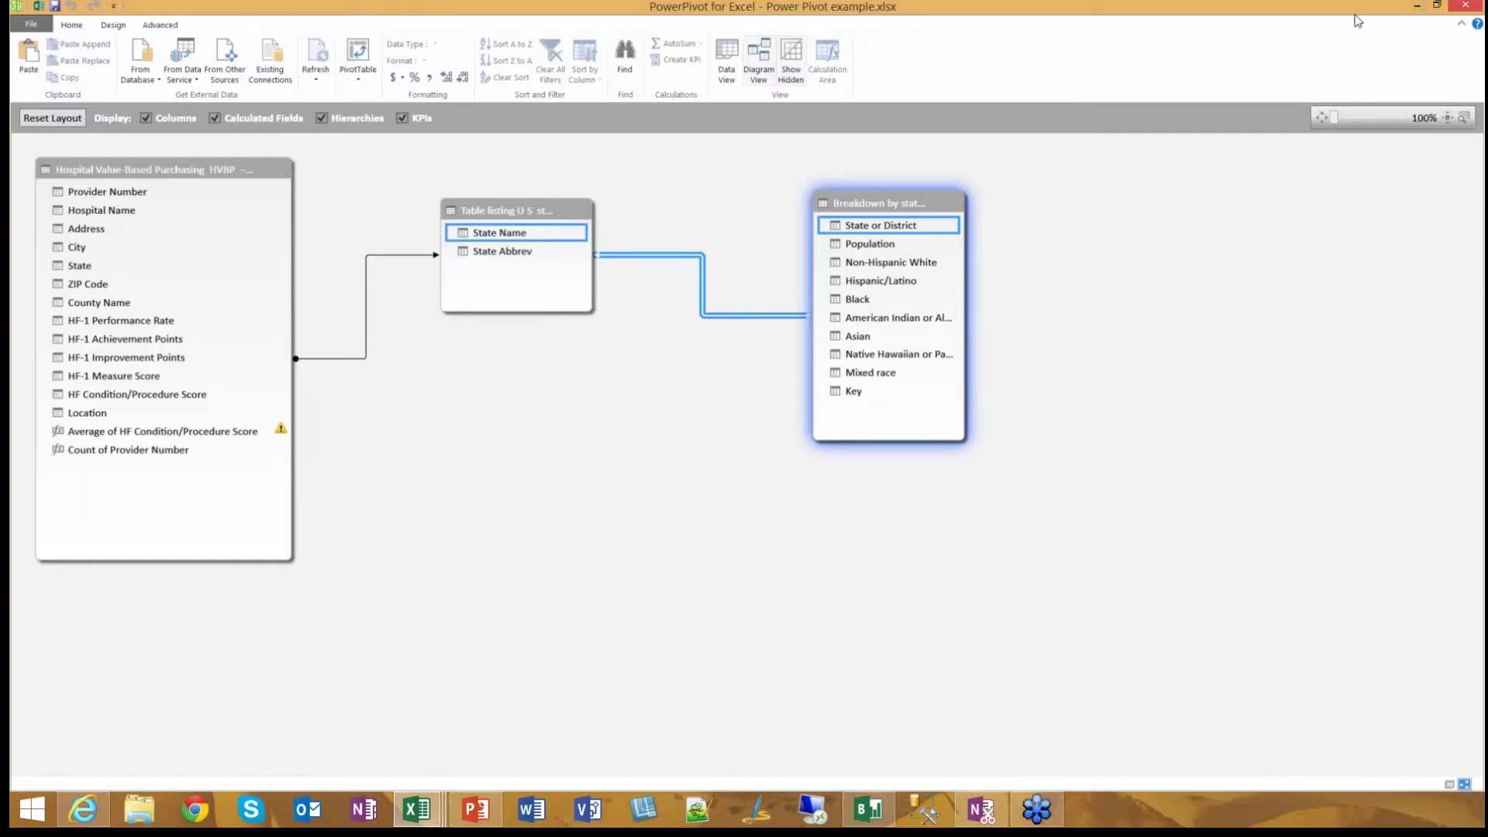
# - Leave the data model for the workbook's PivotTable, dismiss the workbook queries, and widen the PivotTable field list
pyautogui.click(1472, 6)
pyautogui.click(981, 434)
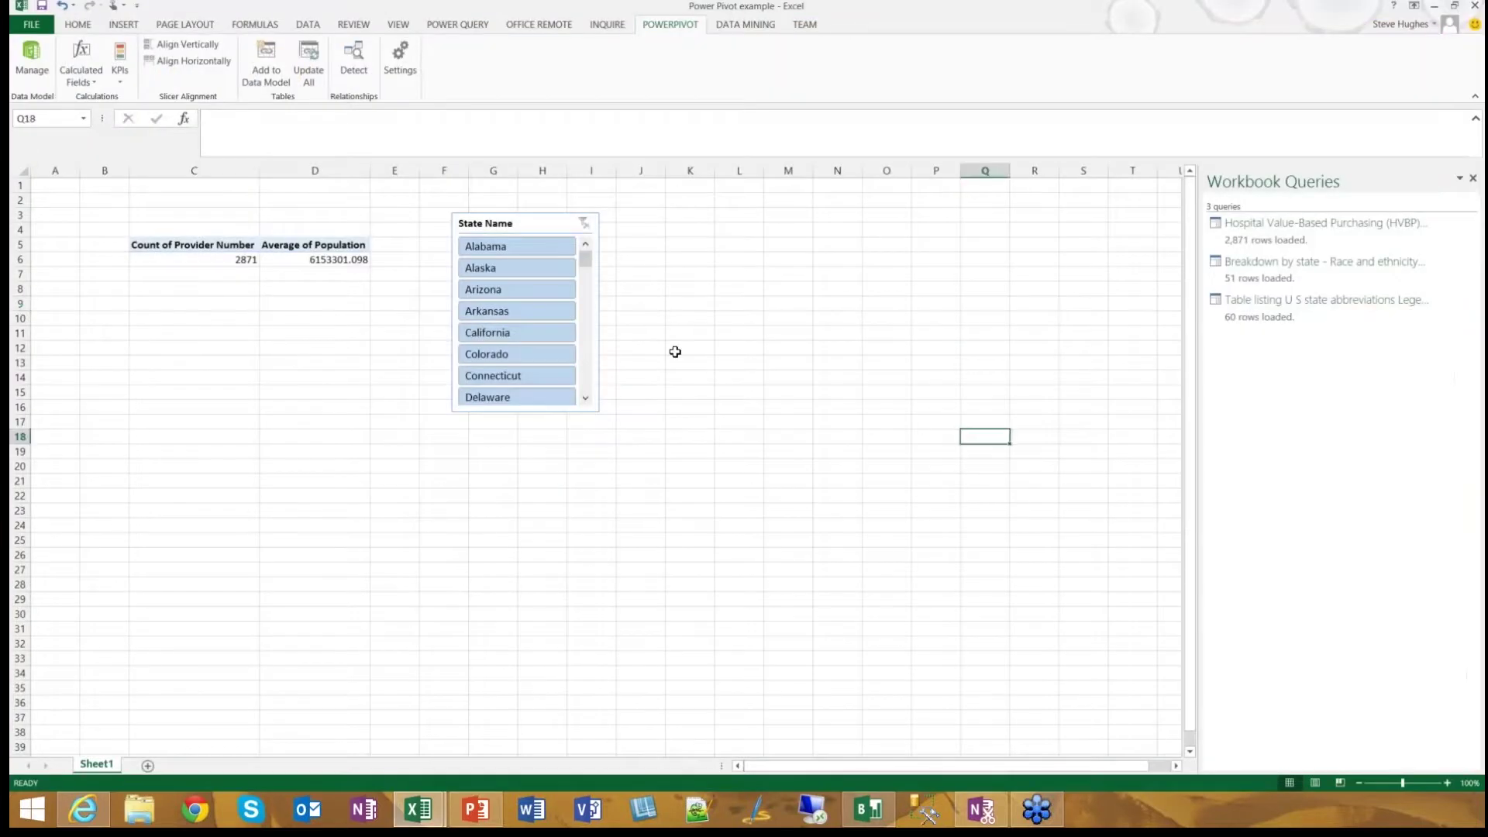
pyautogui.click(297, 261)
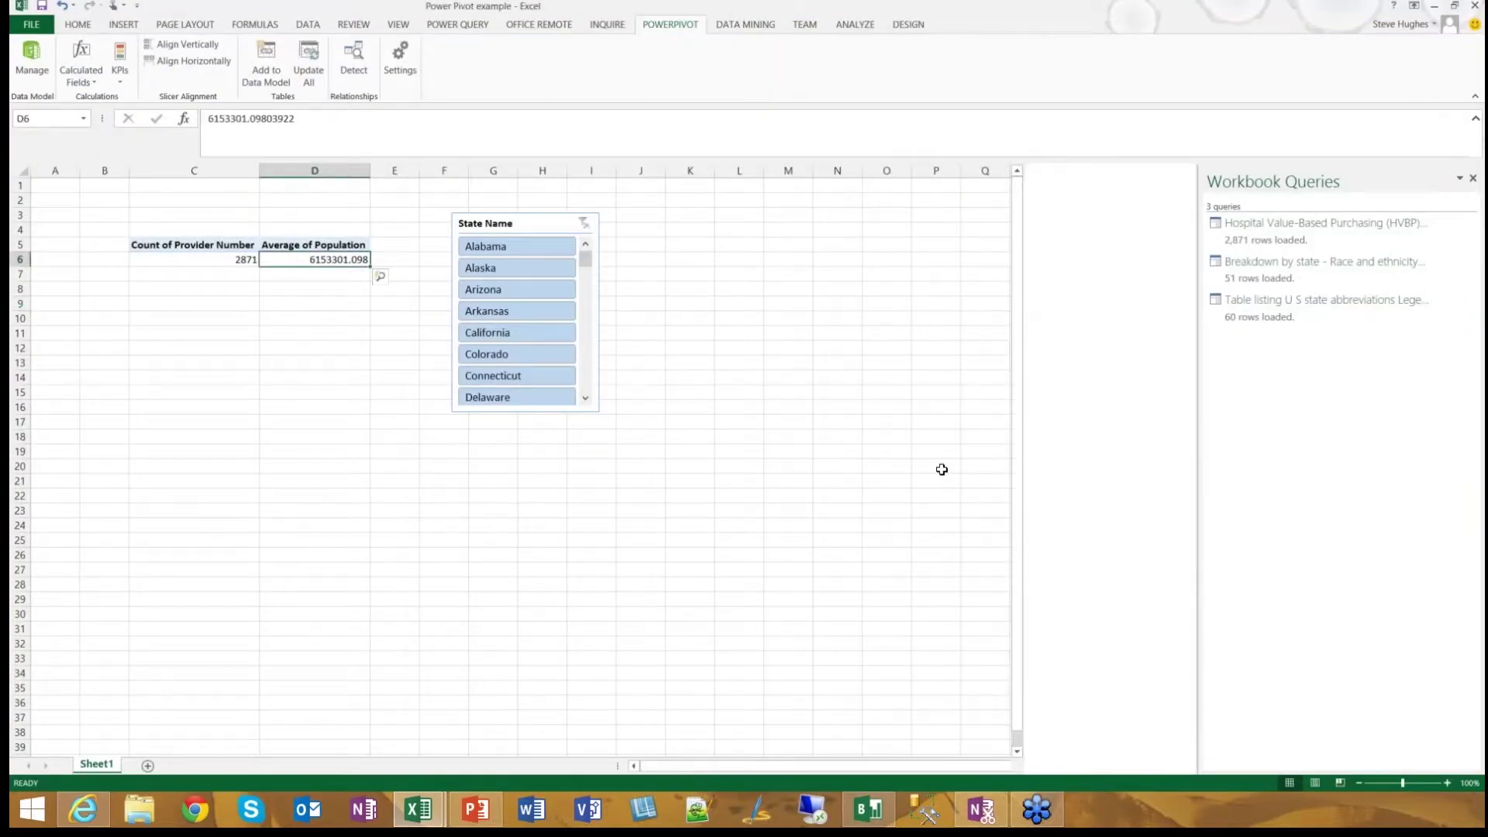
pyautogui.click(1299, 179)
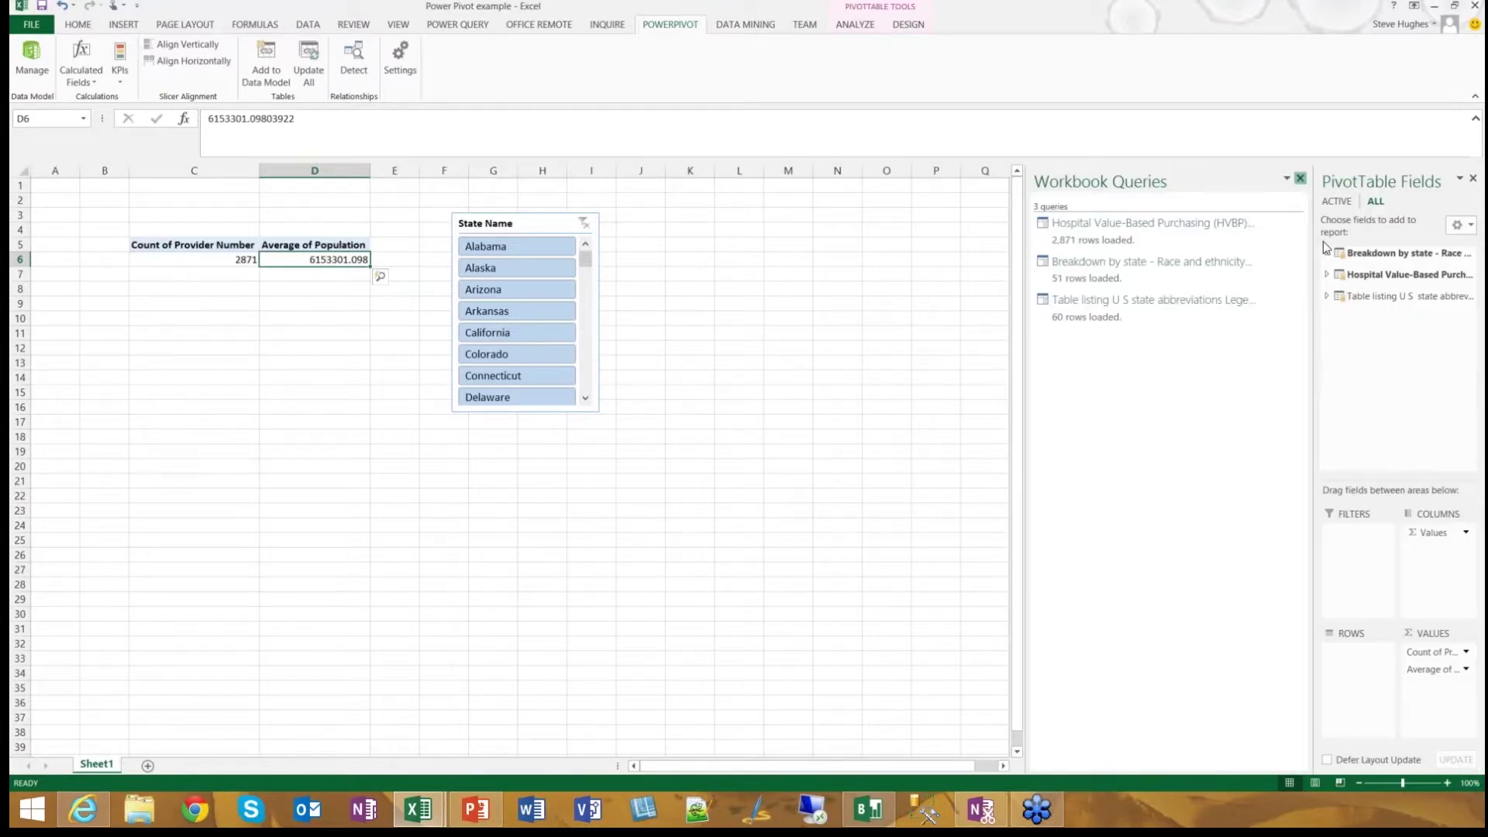
pyautogui.moveTo(1313, 336); pyautogui.dragTo(1023, 375)
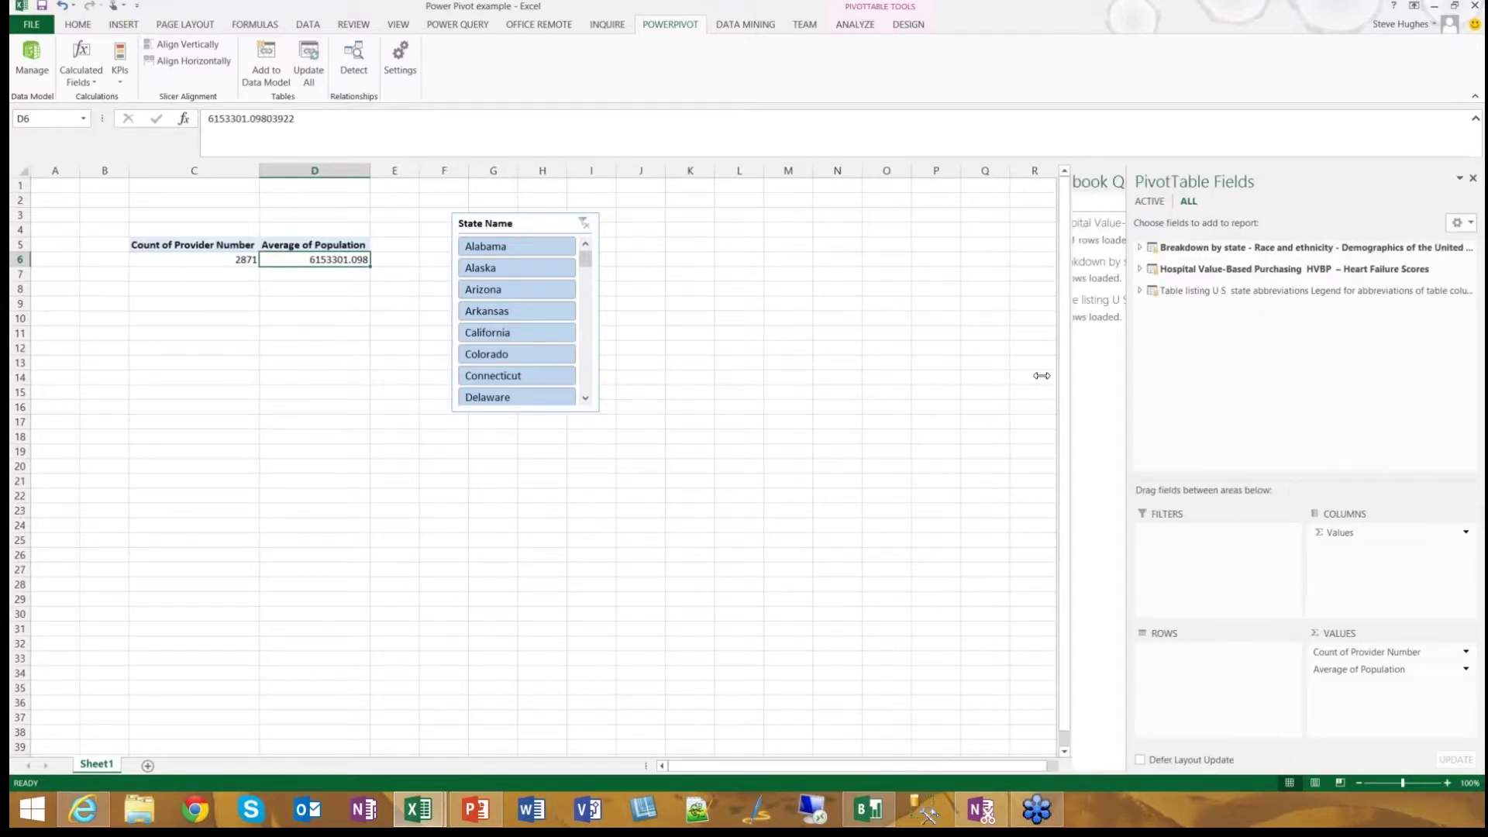
# - Expand the Breakdown by state and Hospital Value-Based Purchasing tables in the field list and review their fields
pyautogui.click(1039, 249)
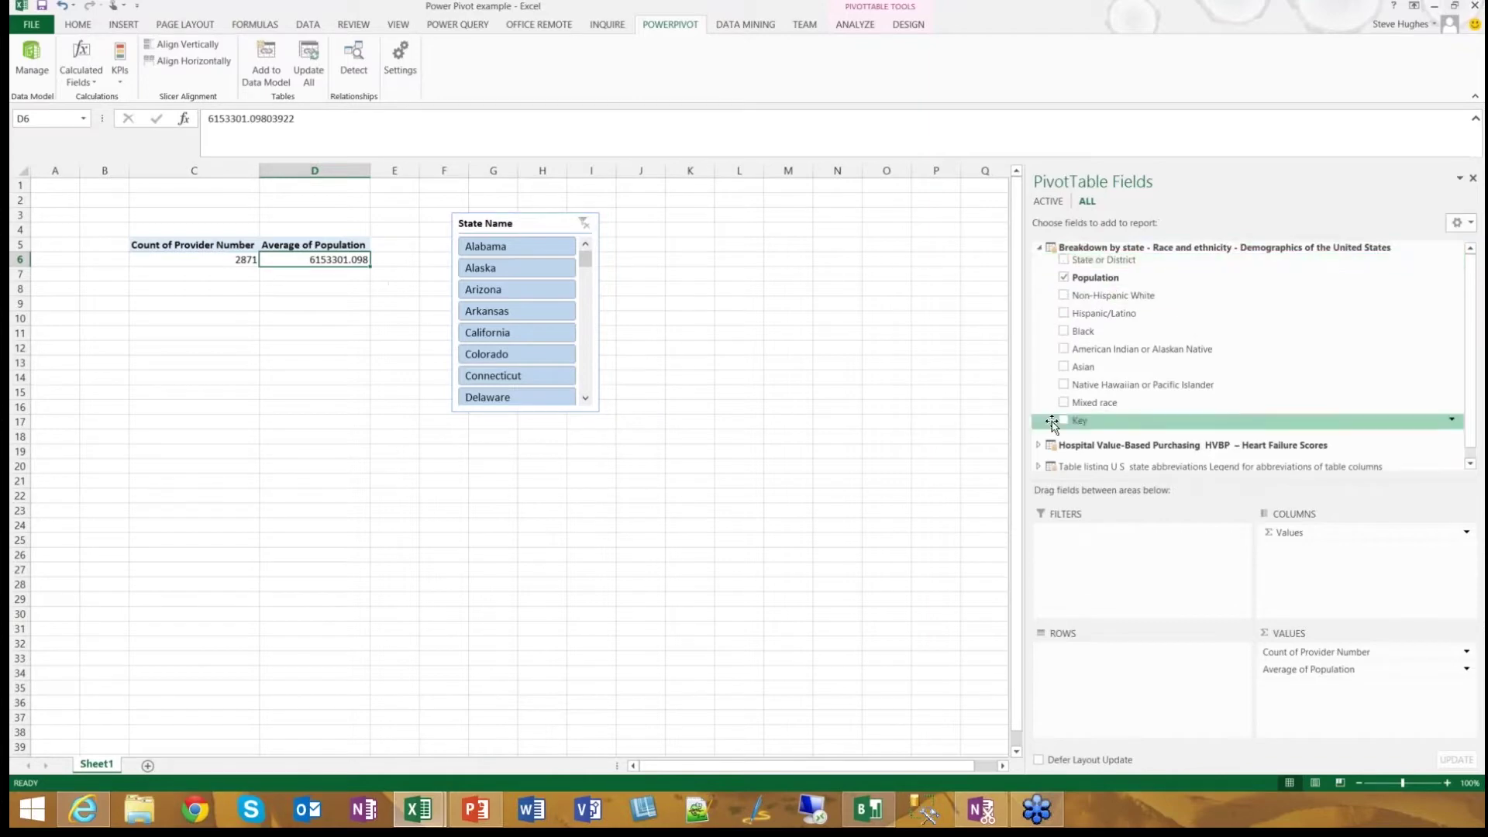
pyautogui.click(1038, 441)
pyautogui.scroll(-2, 1193, 349)
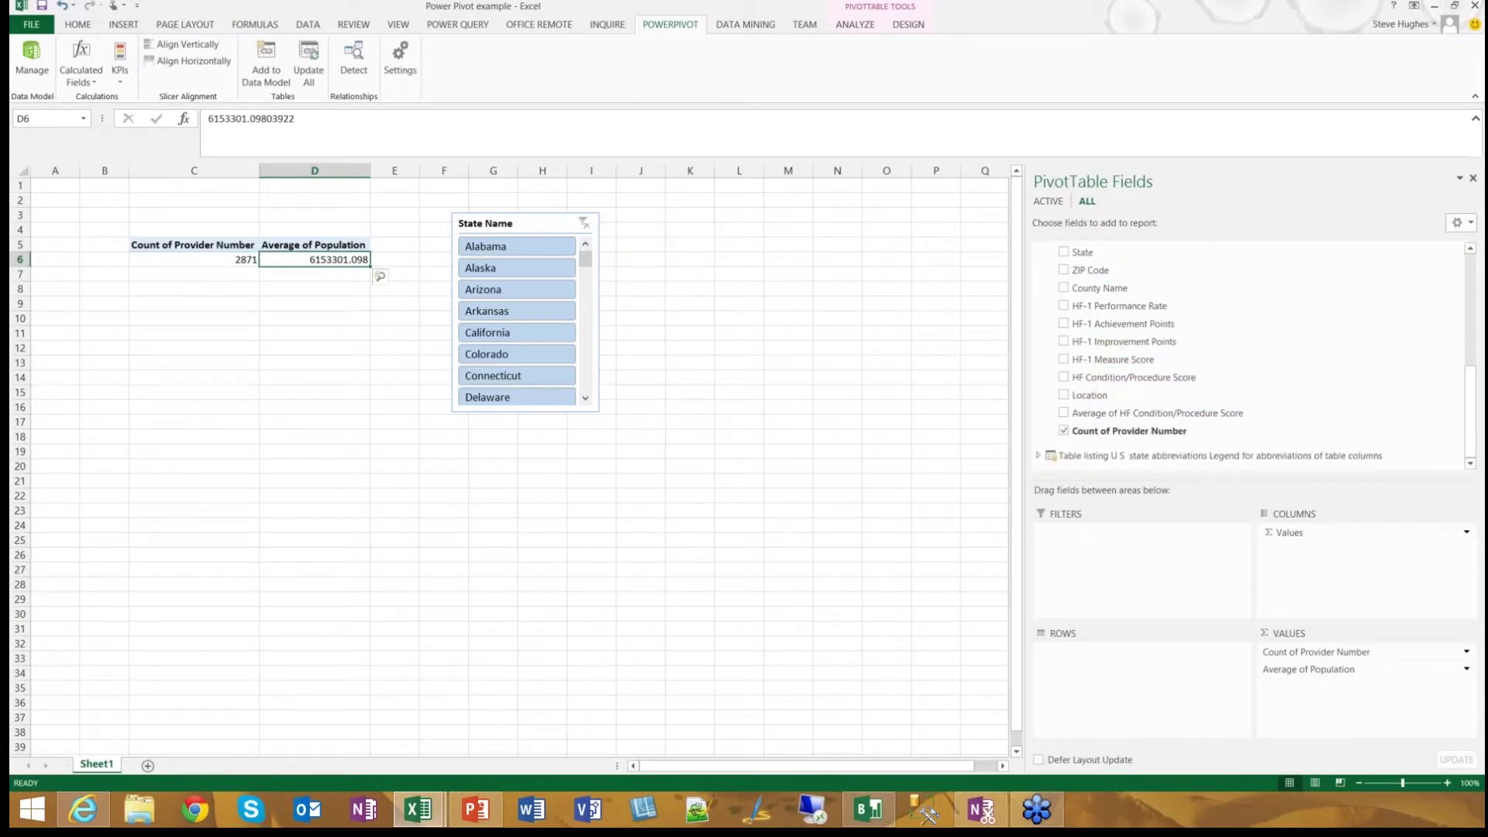
# - Examine the PivotTable's provider count and average population values, filtering State Name by Alaska and then by Arizona
pyautogui.click(191, 262)
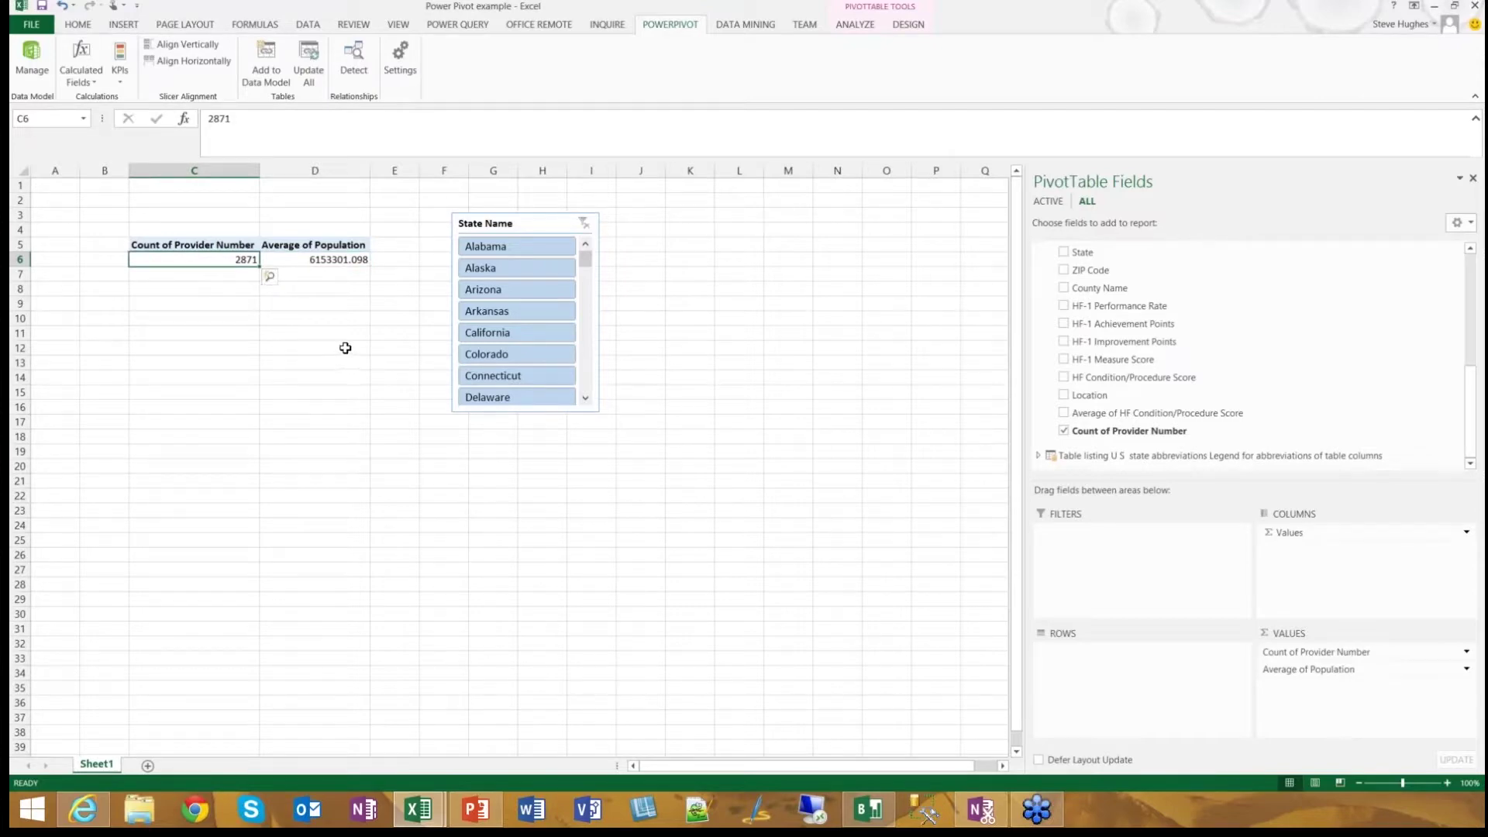
pyautogui.click(328, 262)
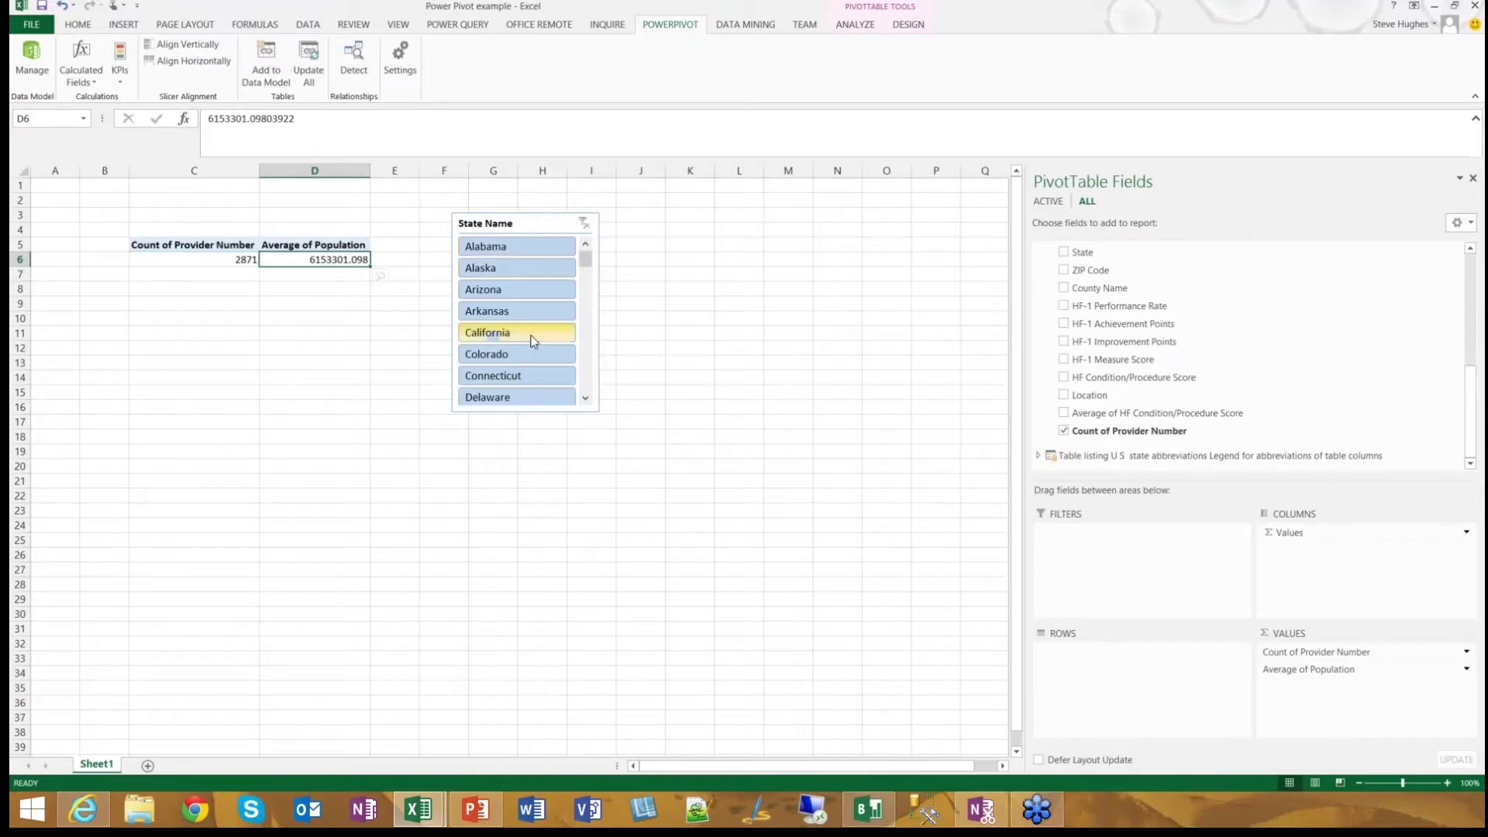
pyautogui.click(515, 271)
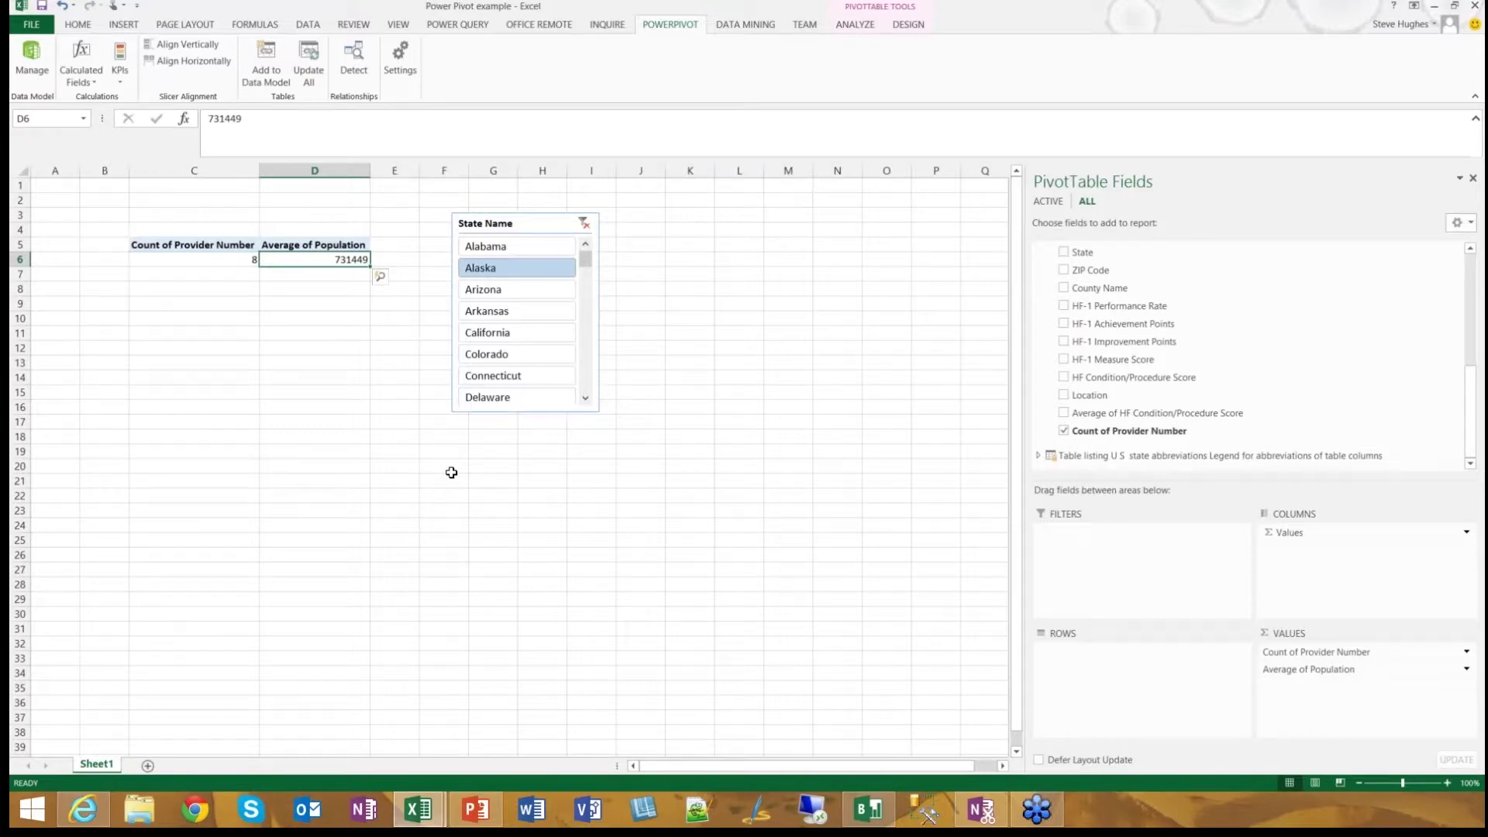
pyautogui.click(499, 288)
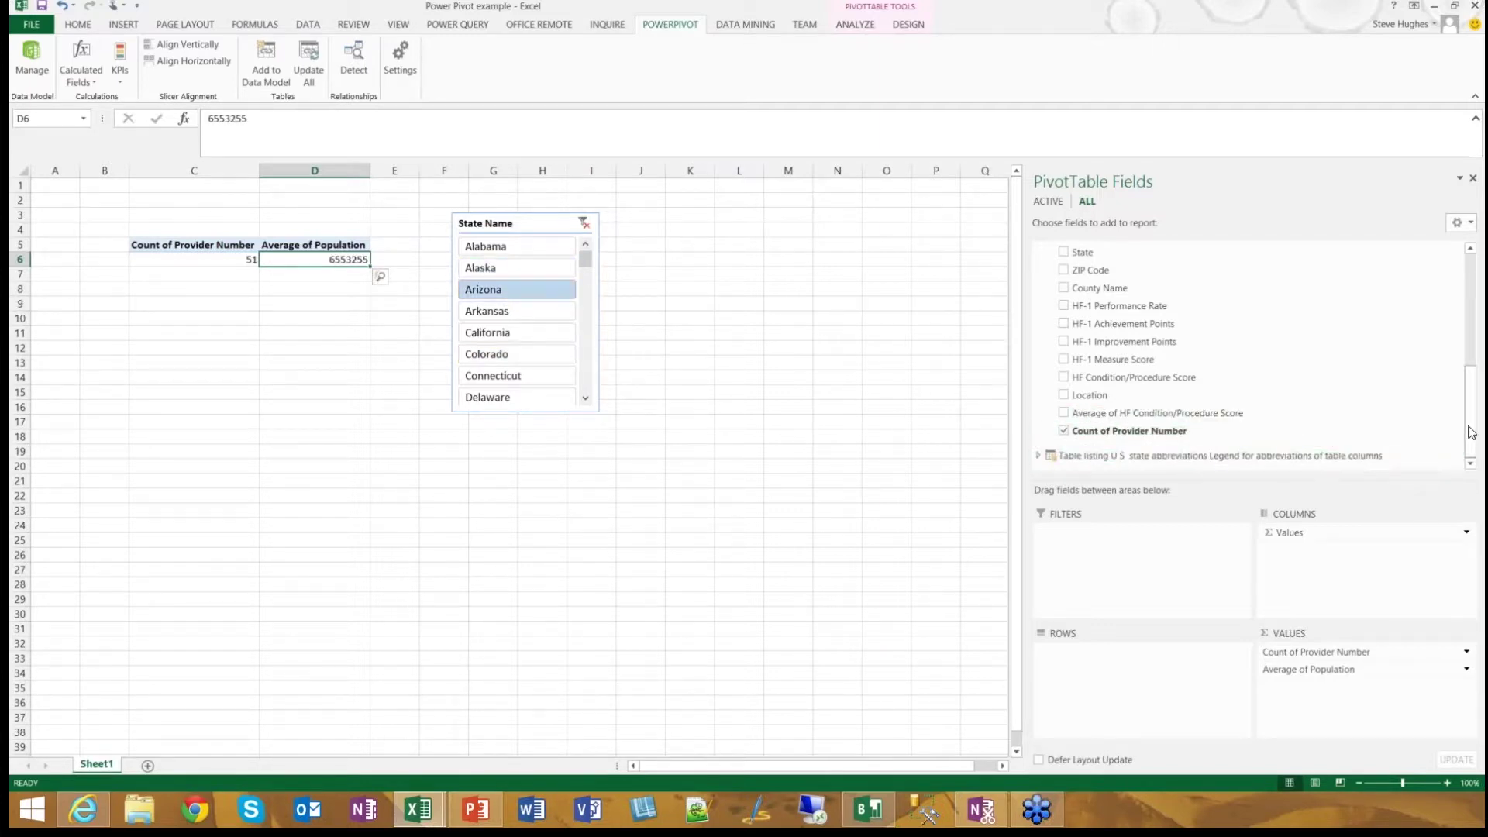
# - Add a slicer for the hospital table's County Name field and place it beside the State Name slicer
pyautogui.moveTo(1472, 436); pyautogui.dragTo(1474, 383)
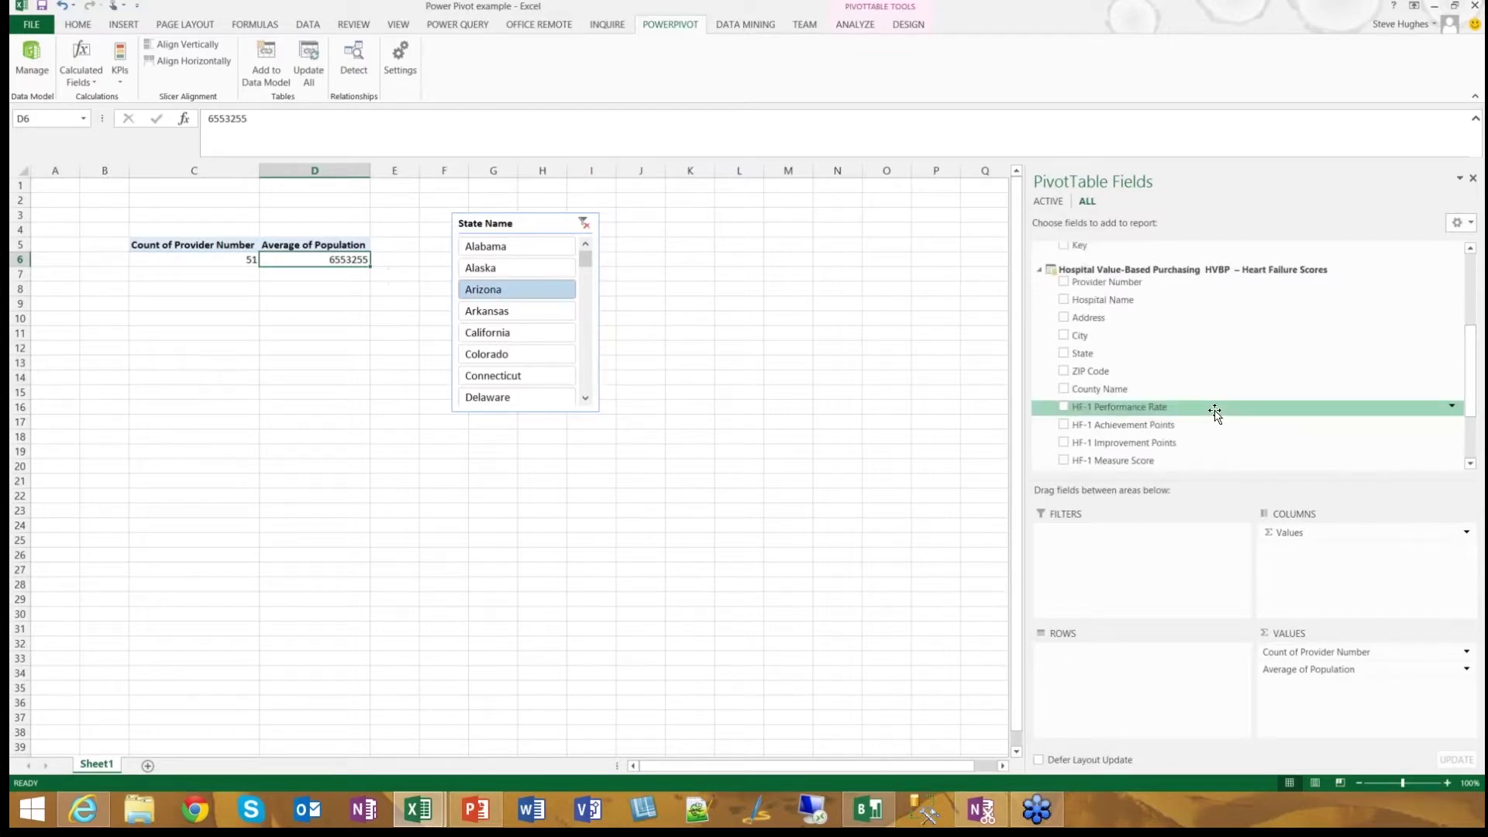
pyautogui.rightClick(1106, 388)
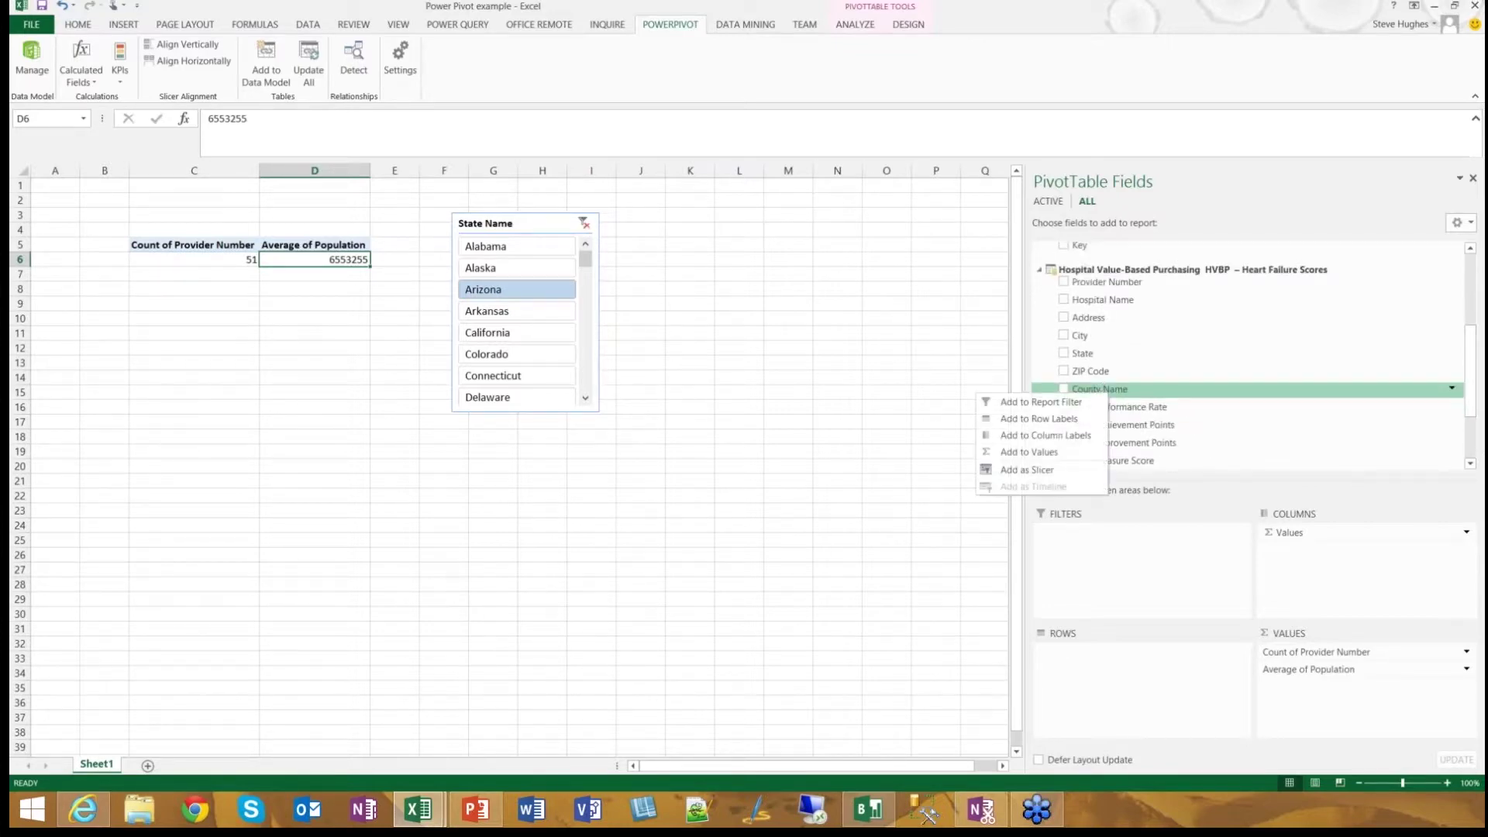
pyautogui.click(1052, 476)
pyautogui.moveTo(530, 375); pyautogui.dragTo(745, 232)
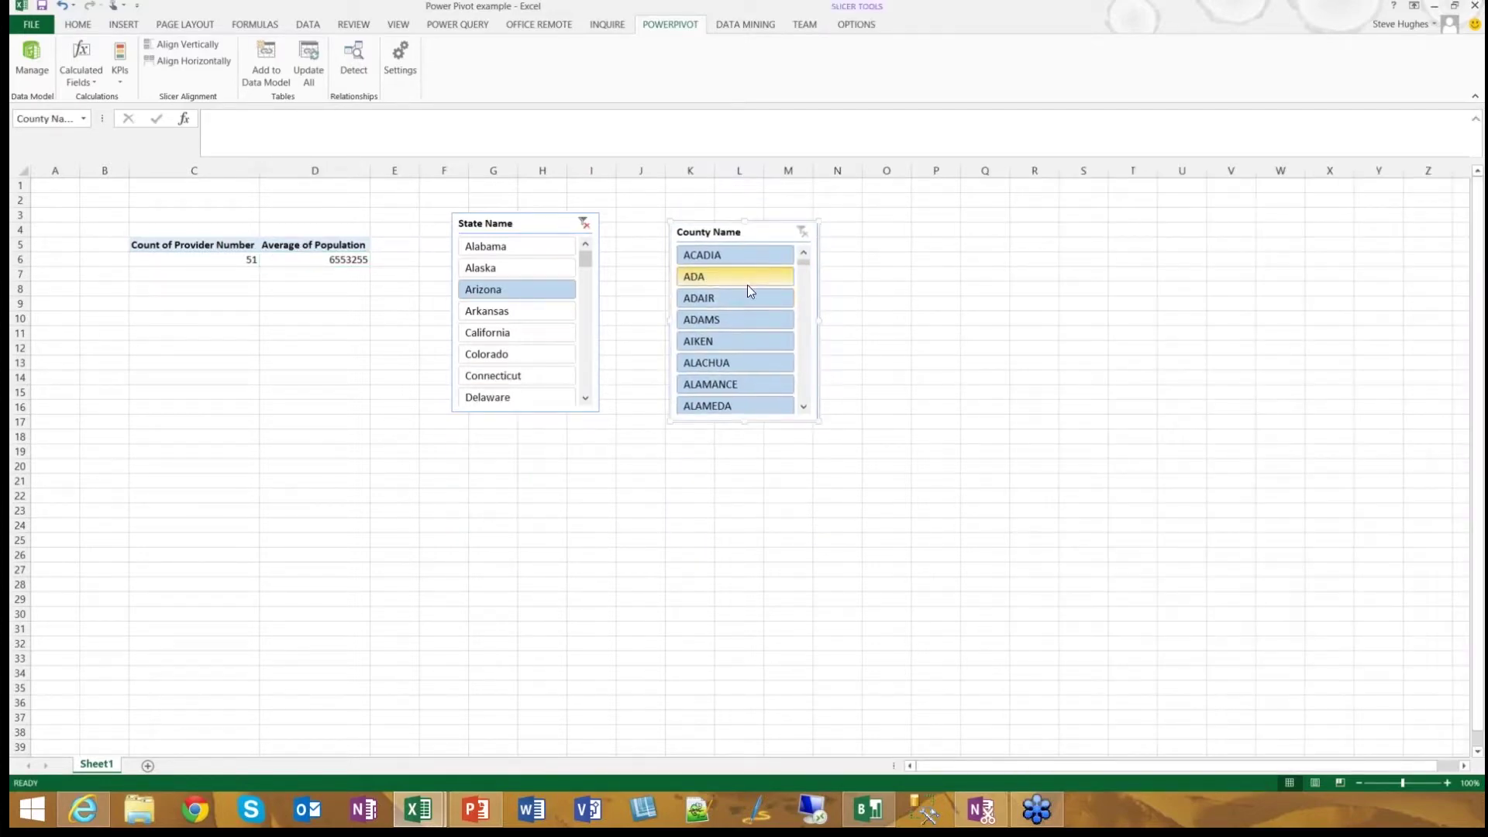
# - Filter County Name by ADA and then ADAIR, and check the provider count and average population values
pyautogui.click(734, 276)
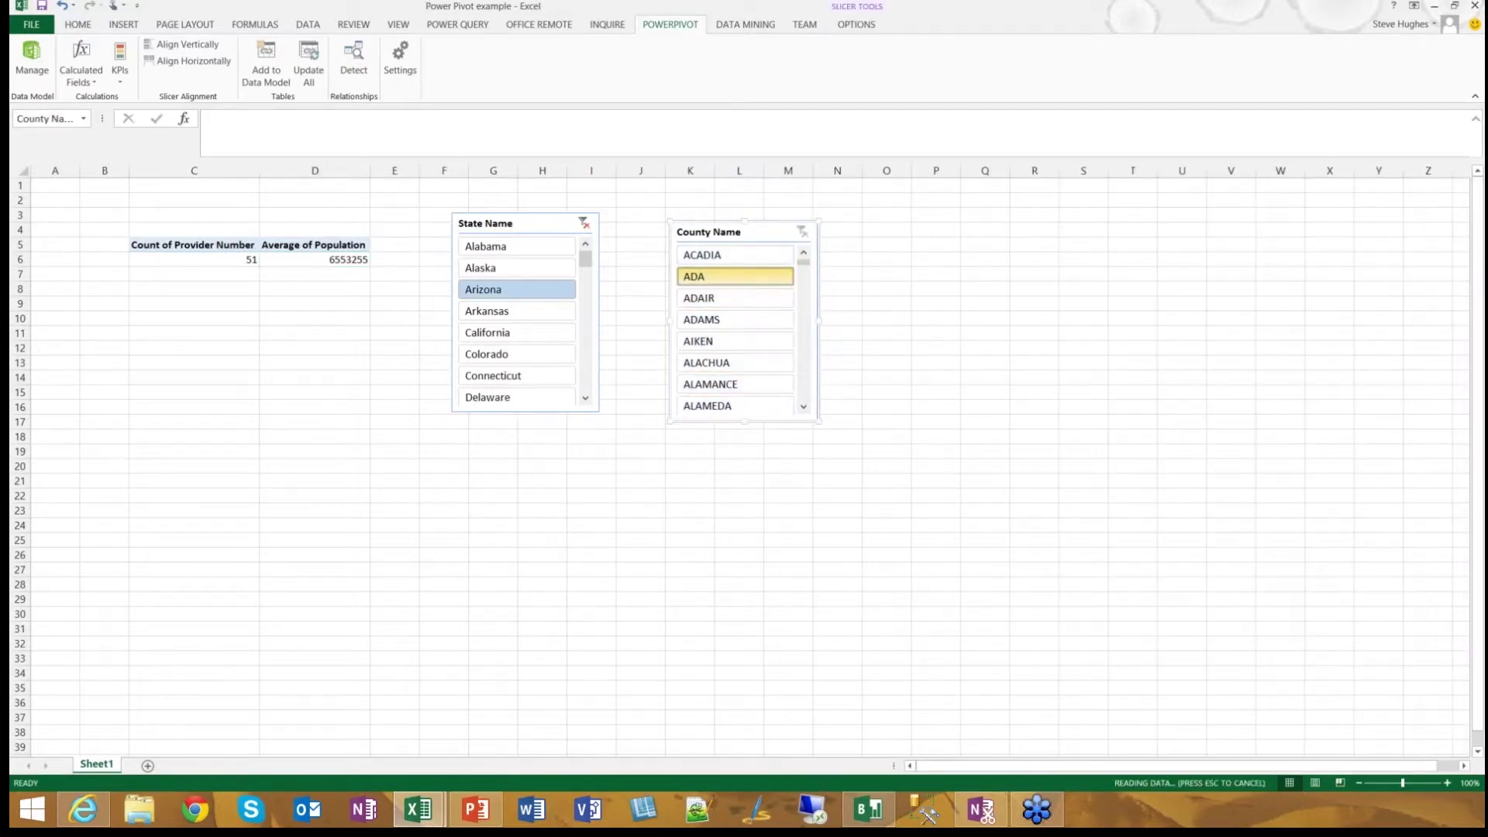
pyautogui.click(732, 298)
pyautogui.click(222, 262)
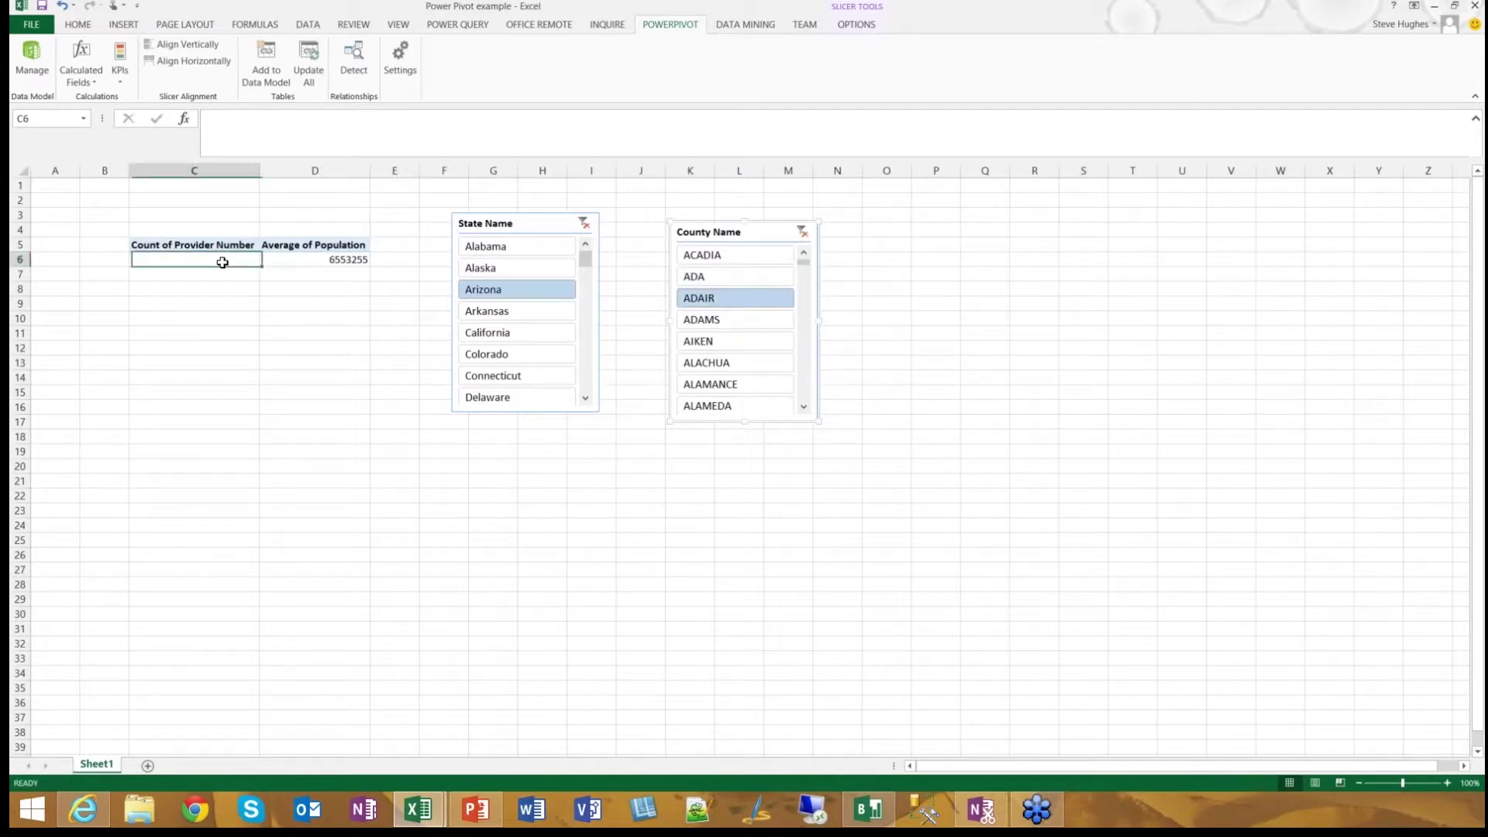
pyautogui.click(341, 259)
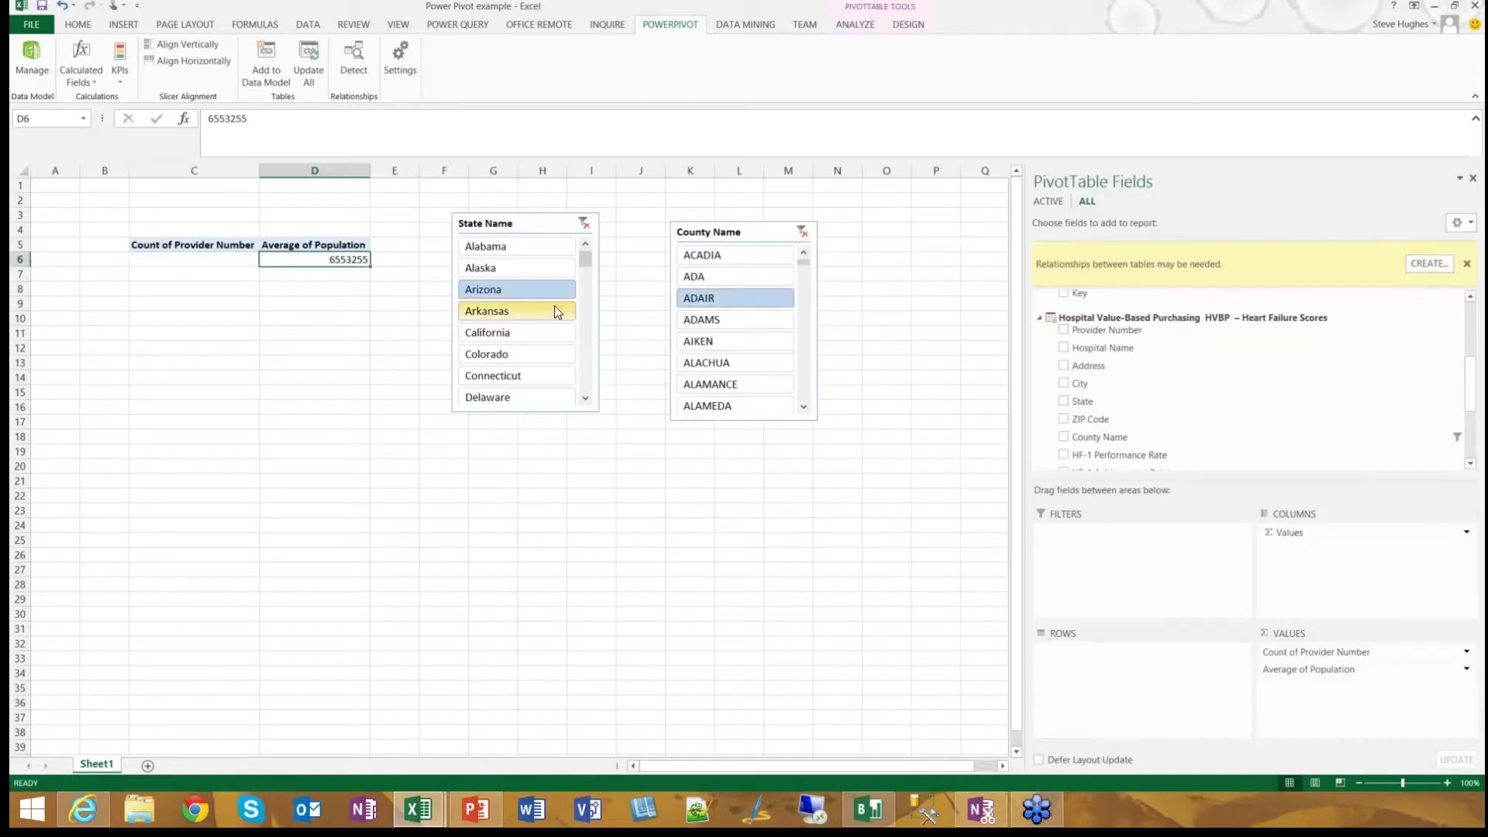
# - Clear the State Name slicer's filter and filter County Name by AIKEN
pyautogui.click(583, 223)
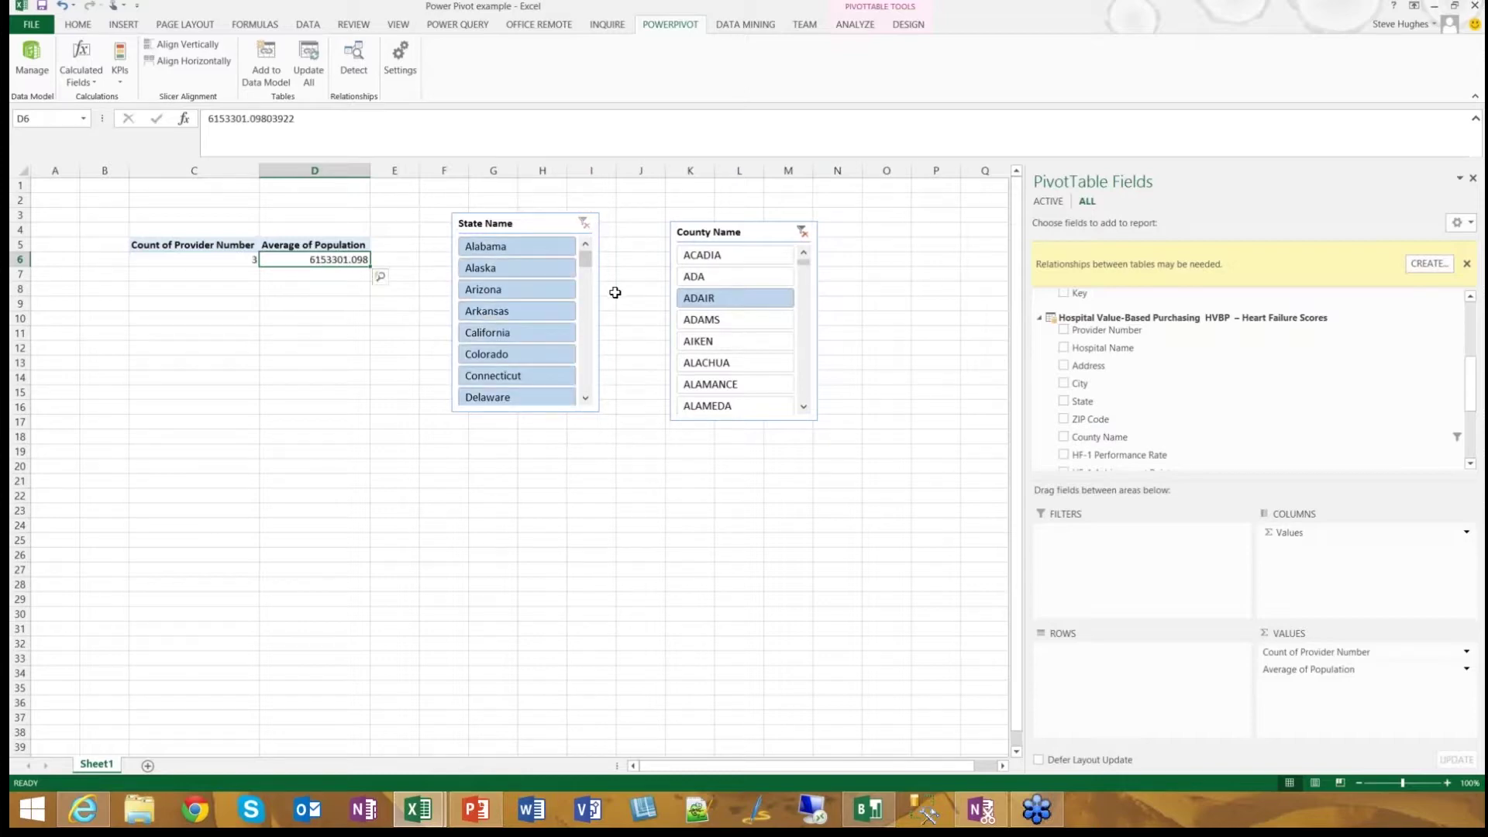
pyautogui.click(728, 340)
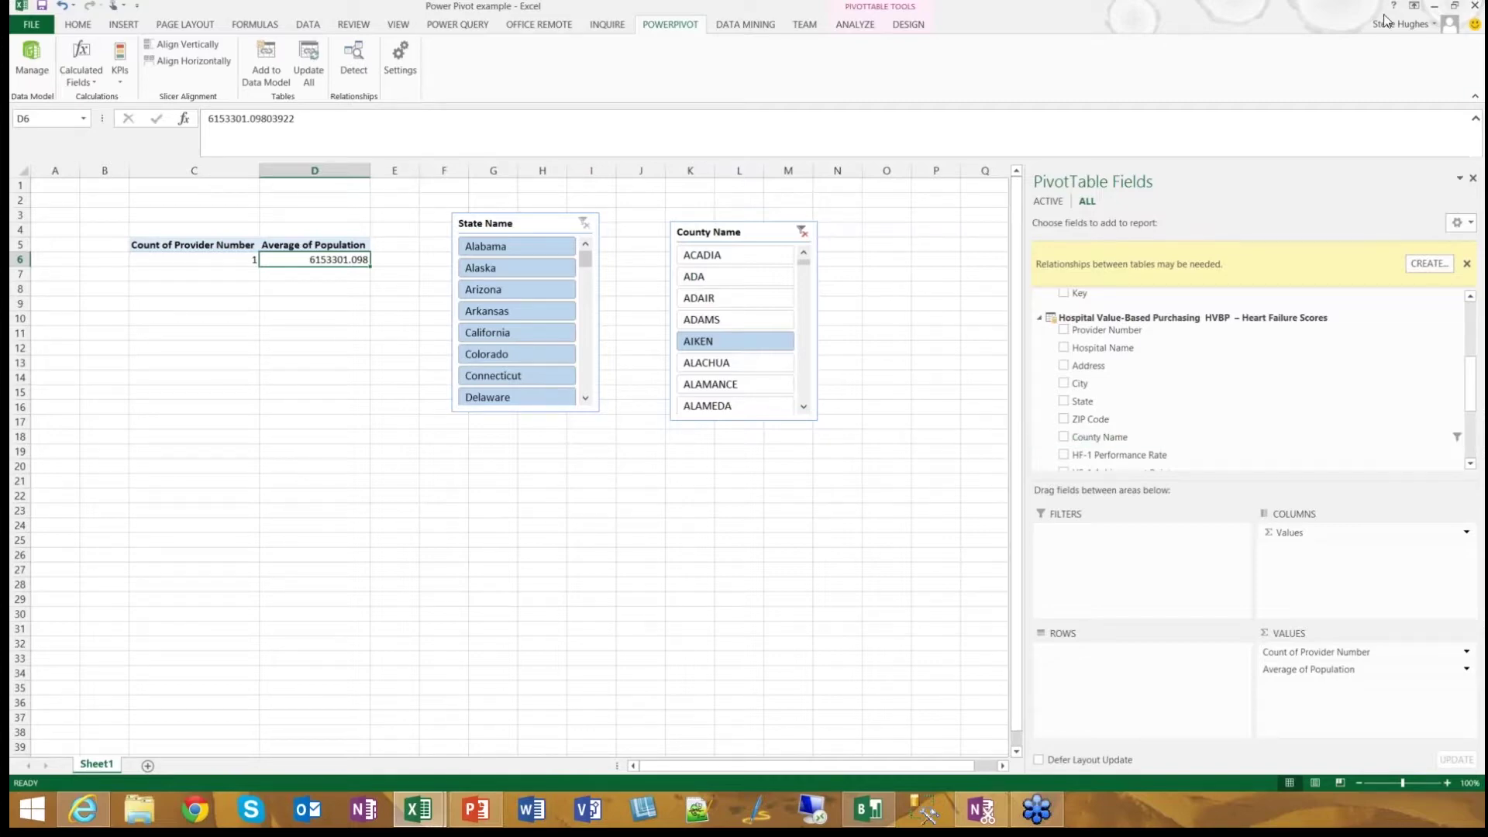
# - Minimize the workbook, switch to Chrome, and go to the suggested app.powerbi.com dashboard address
pyautogui.click(1435, 8)
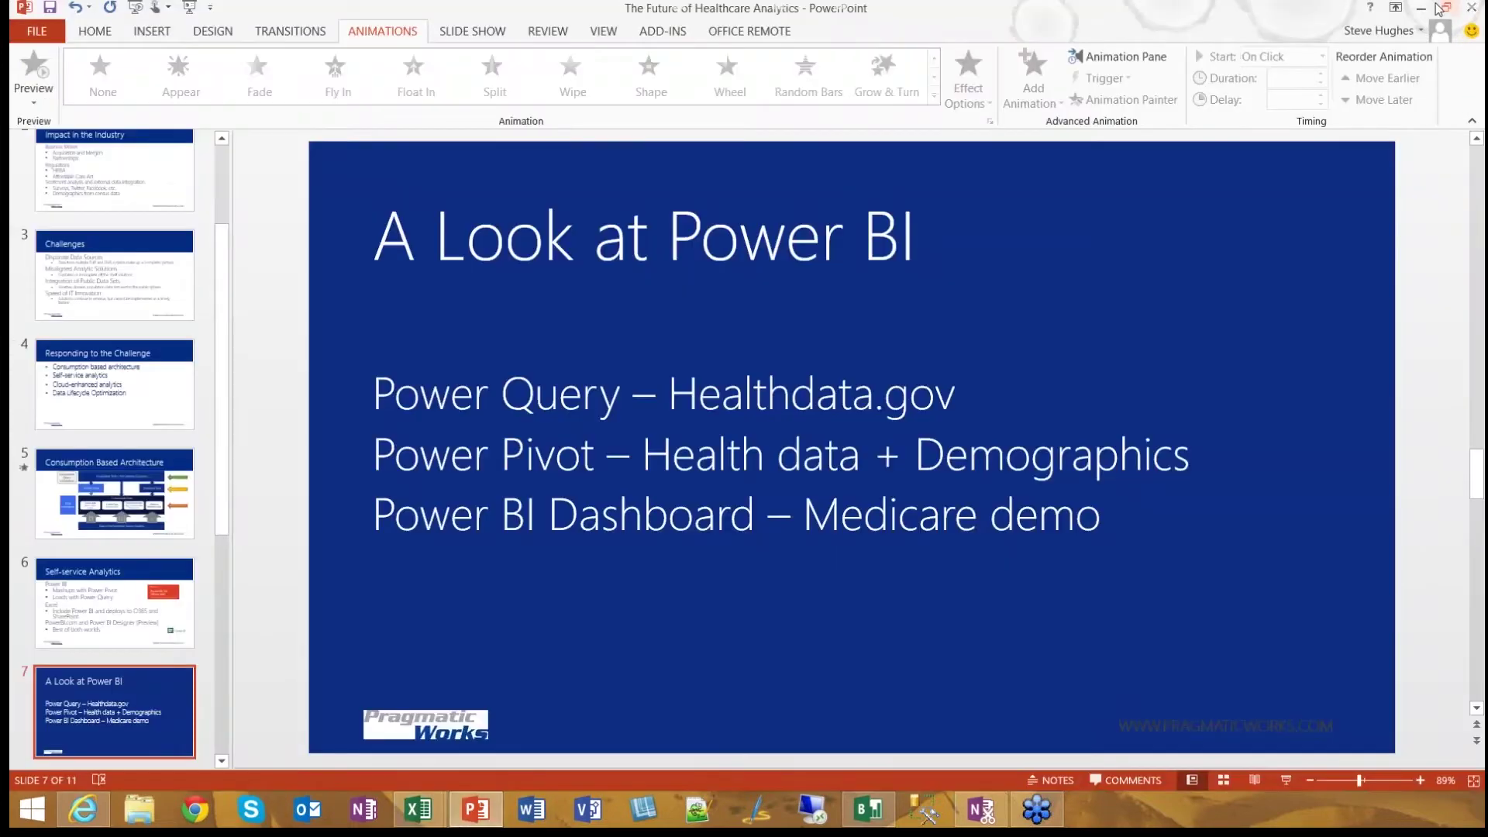
pyautogui.click(196, 809)
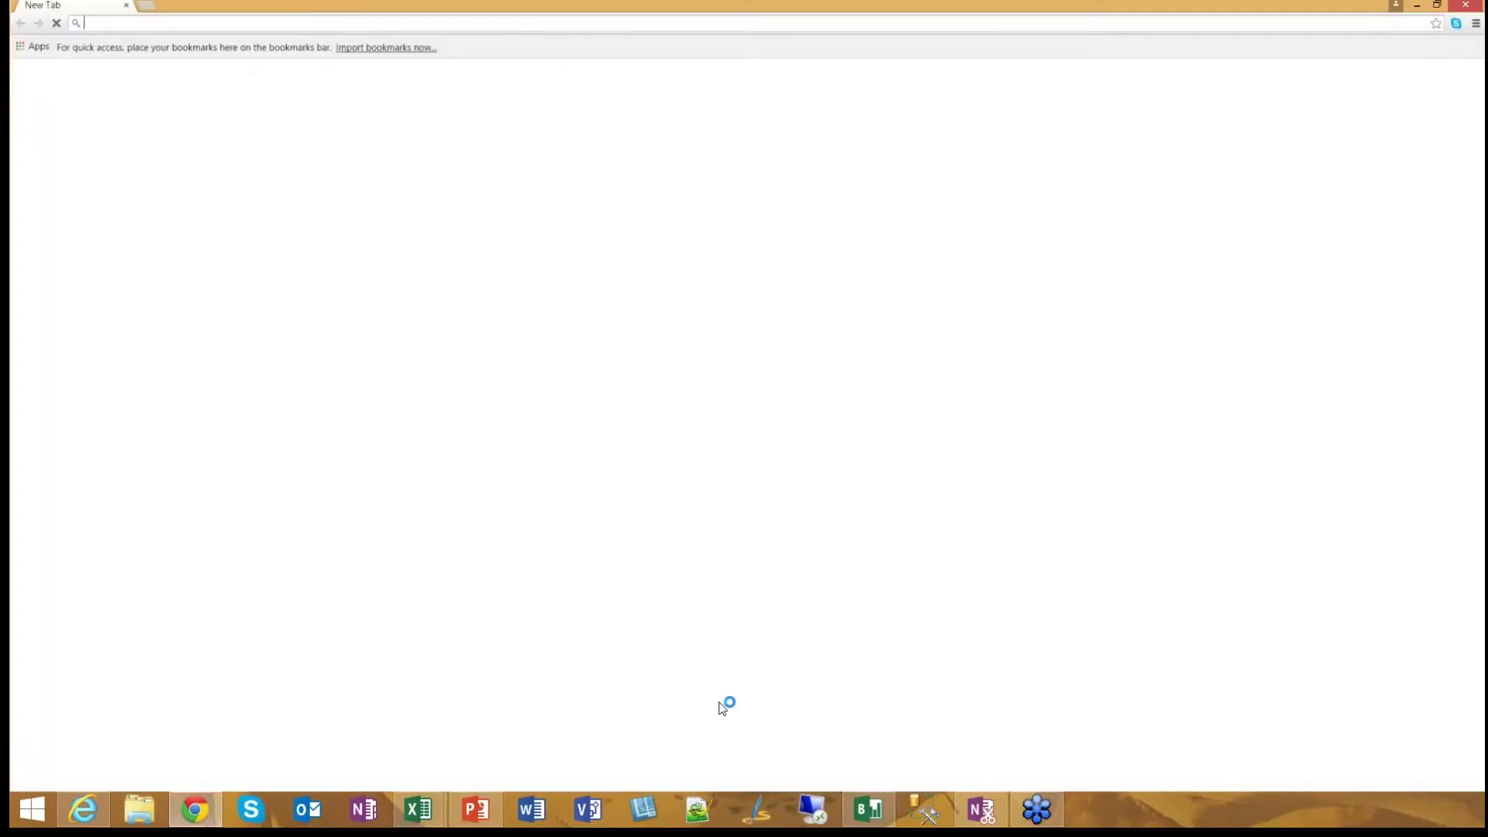
pyautogui.write('app')
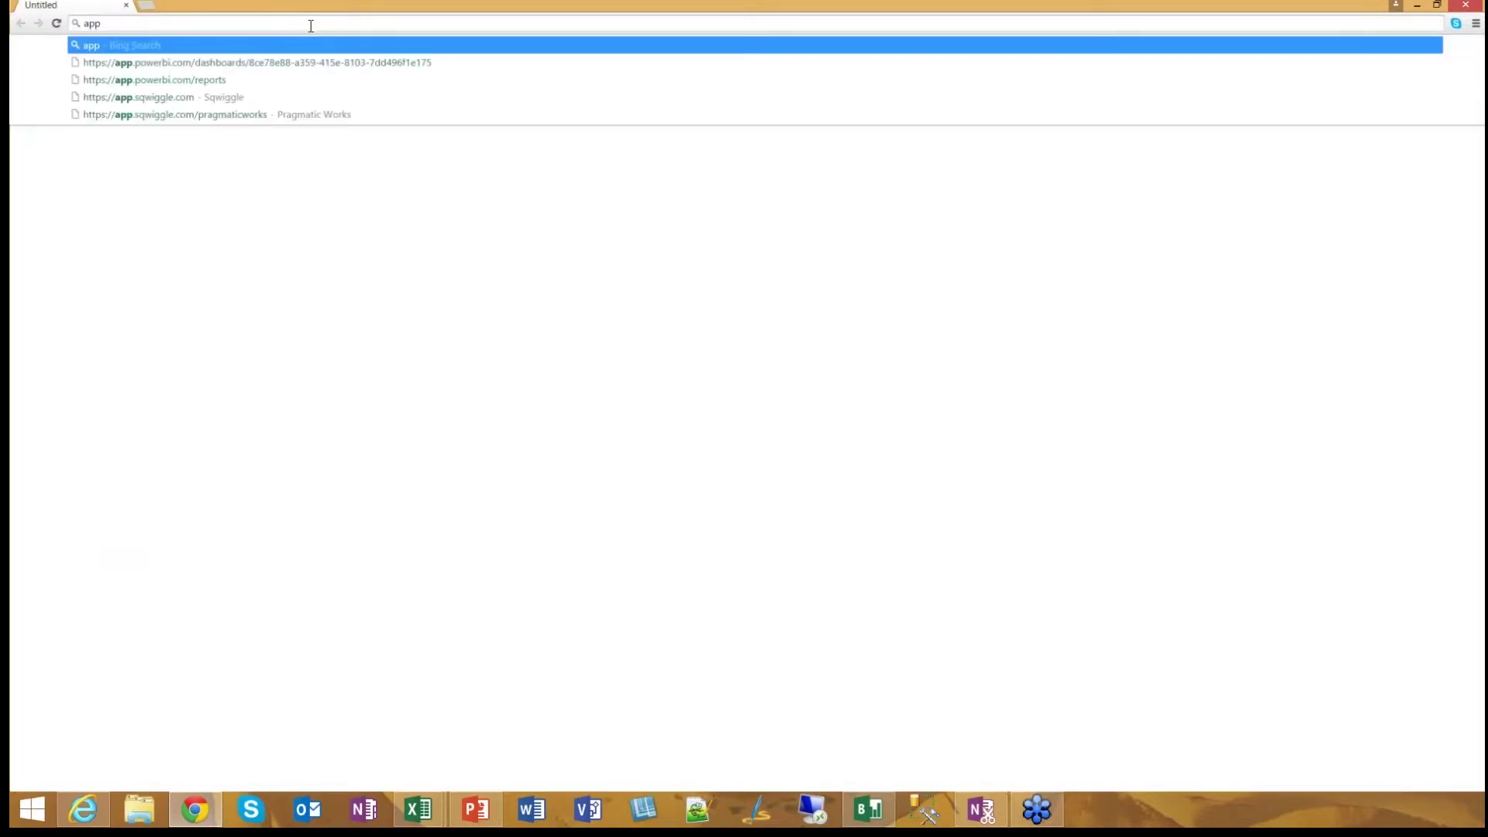
pyautogui.press('Down')
pyautogui.press('Return')
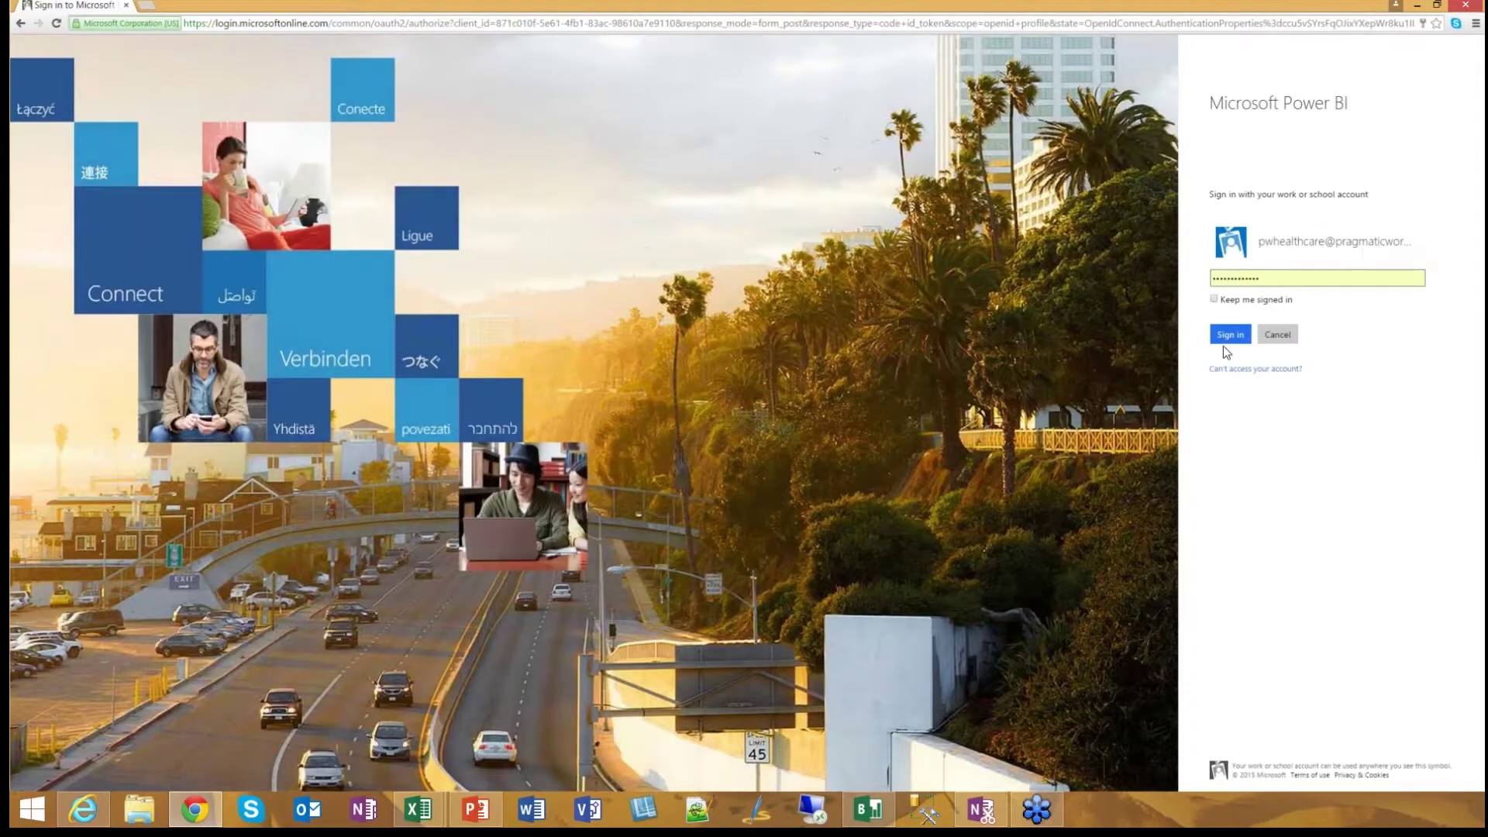
# - Sign in to Power BI with the account password and dismiss the browser's offer to save it
pyautogui.press('Return')
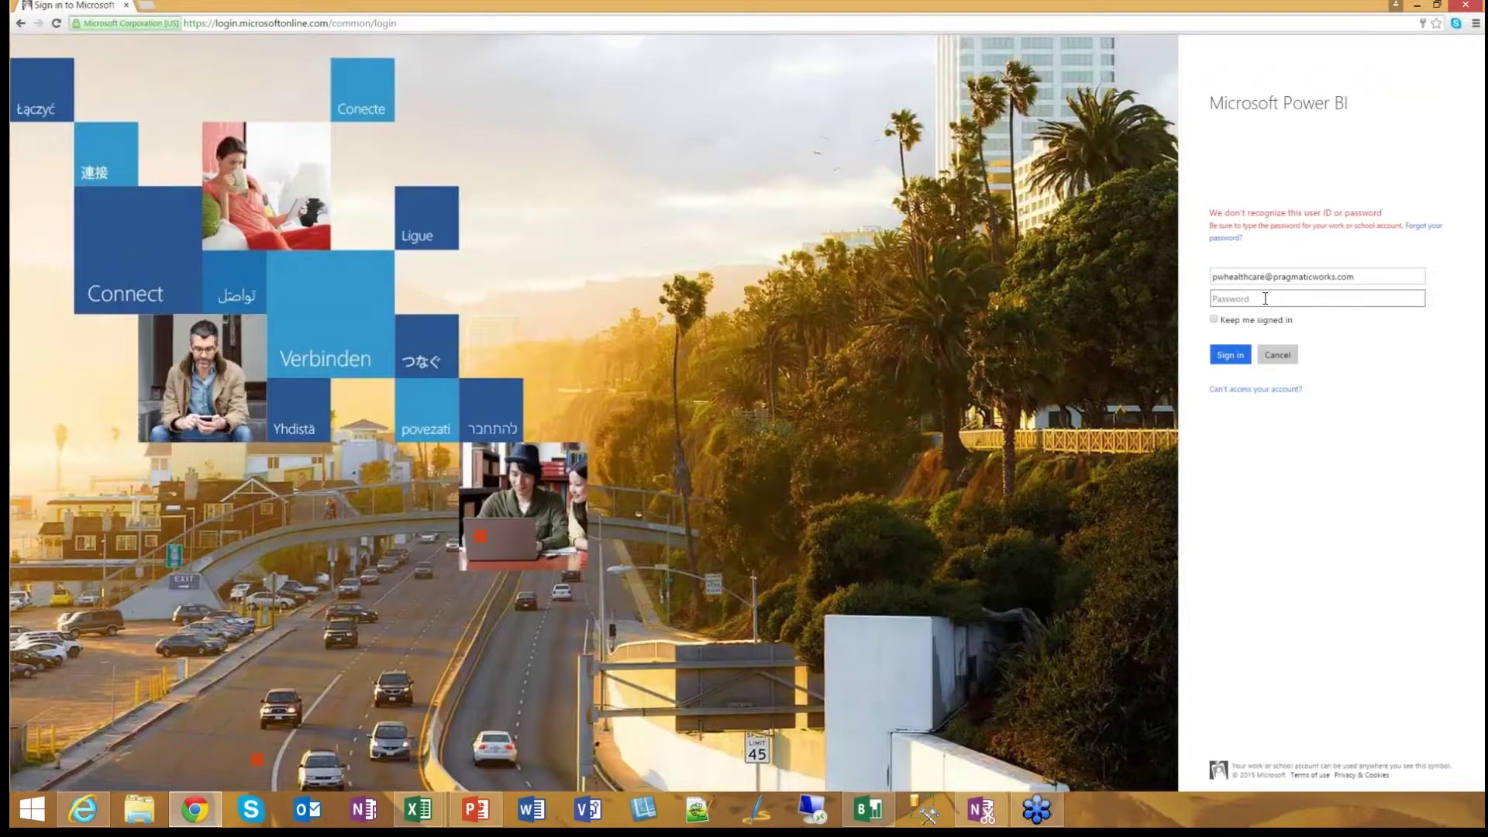
pyautogui.write('**********')
pyautogui.press('Return')
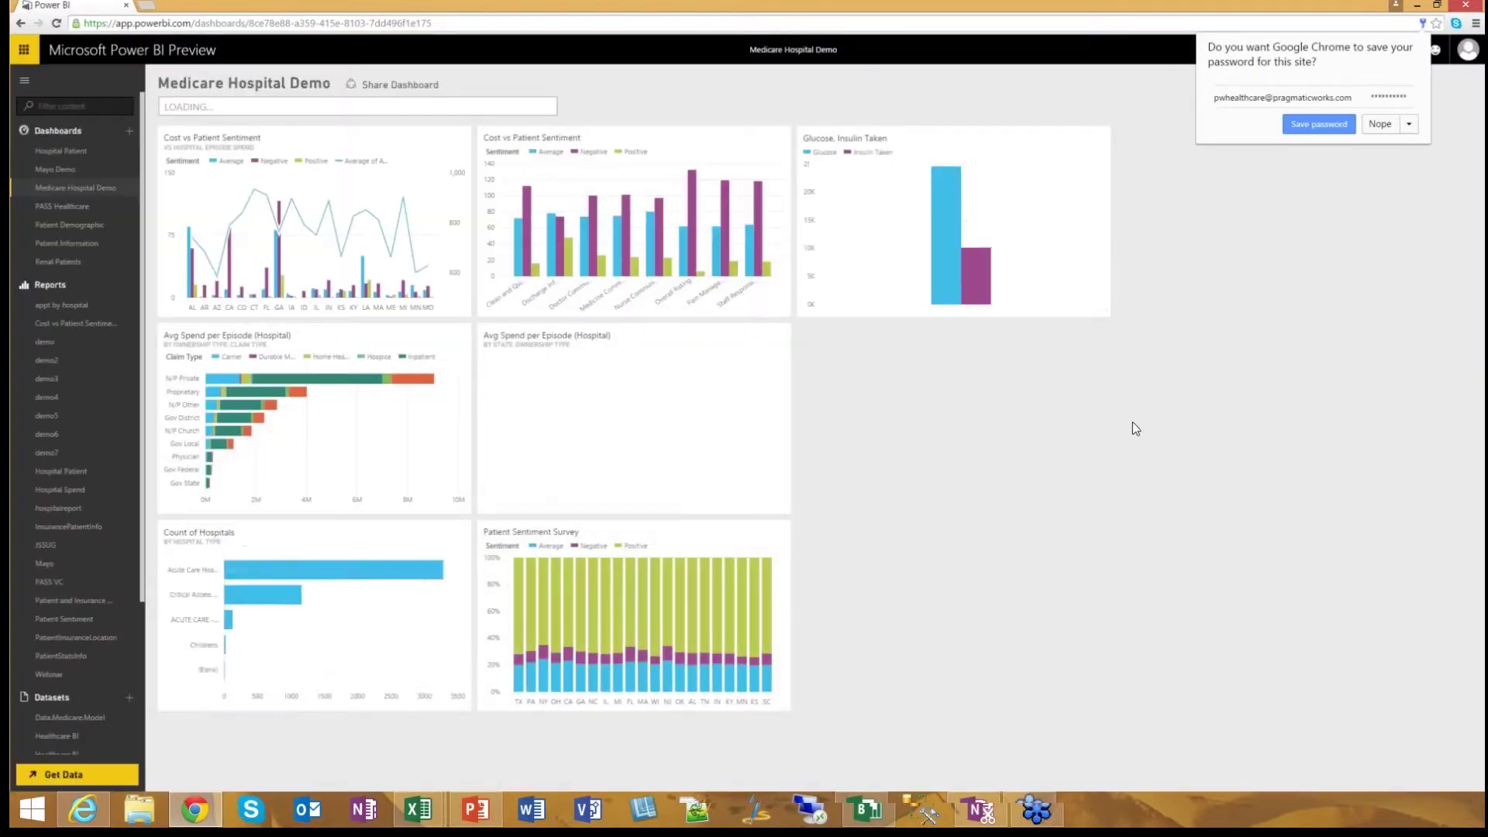
pyautogui.click(1432, 204)
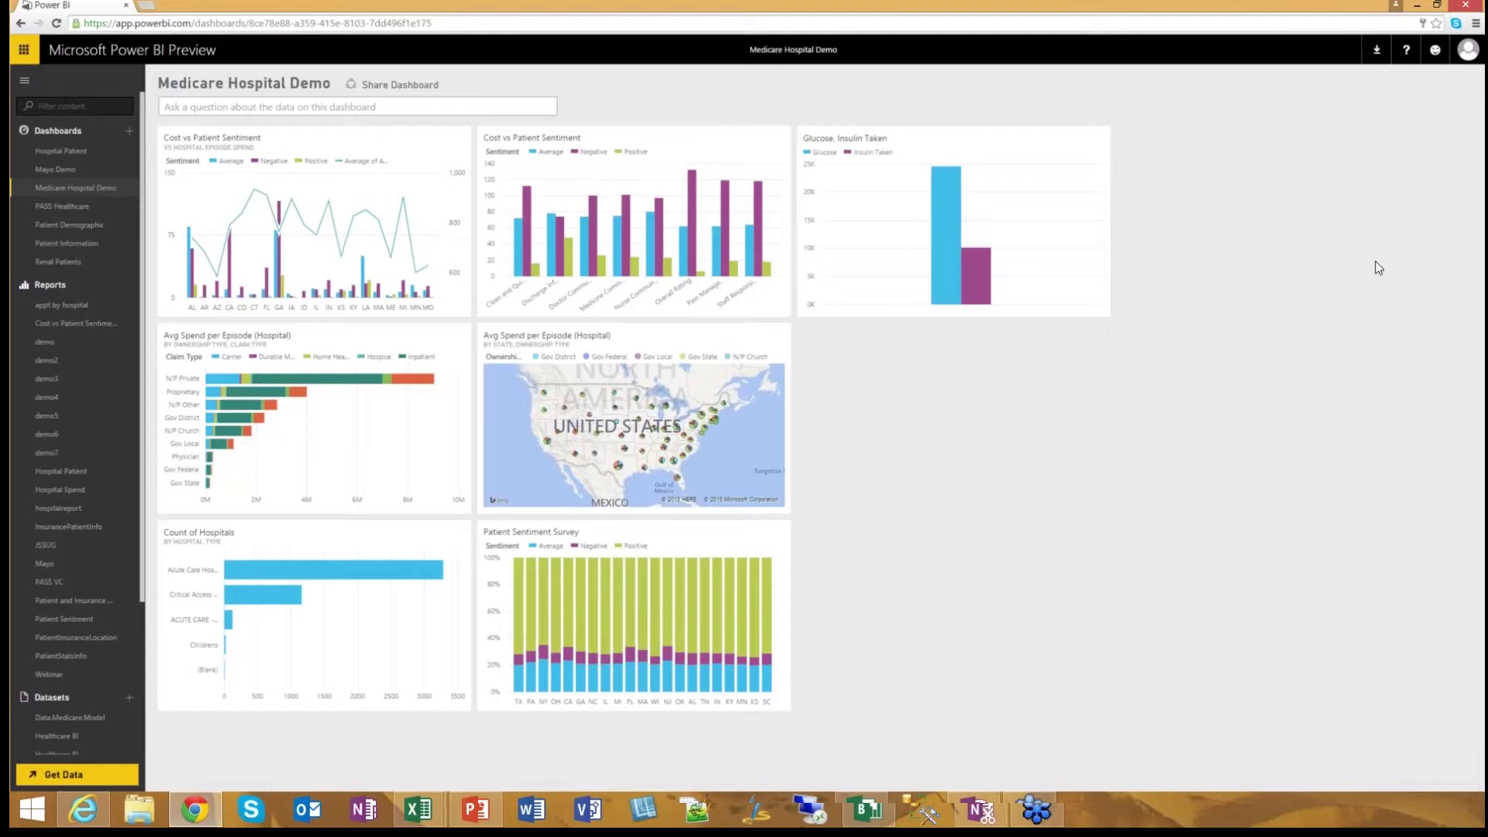
# - Enlarge the Medicare Hospital Demo dashboard to one browser zoom level above 150% and collapse its navigation pane
pyautogui.click(1477, 24)
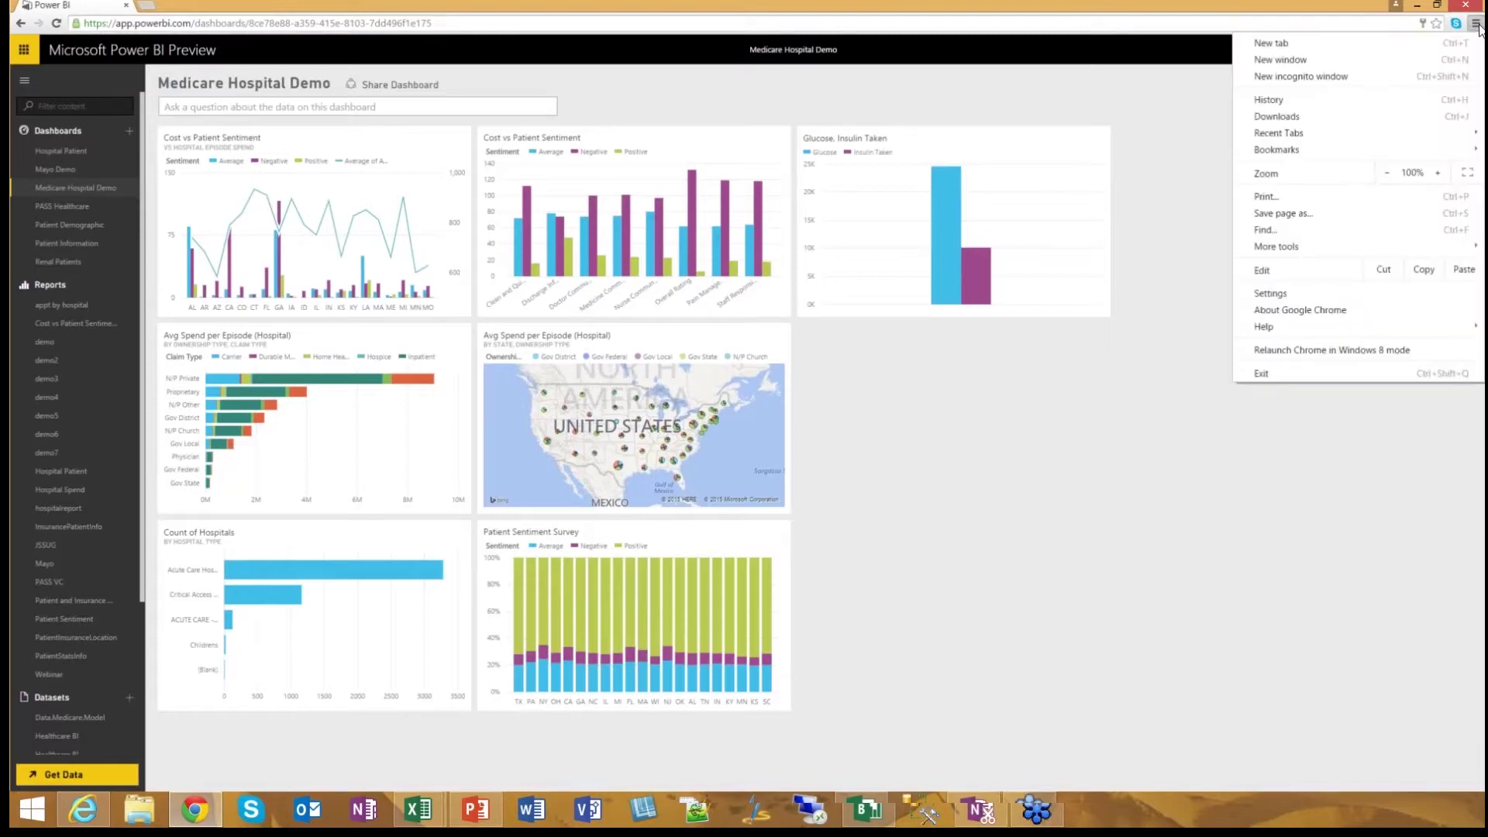
pyautogui.click(1439, 173)
pyautogui.click(1438, 173)
pyautogui.click(1438, 173)
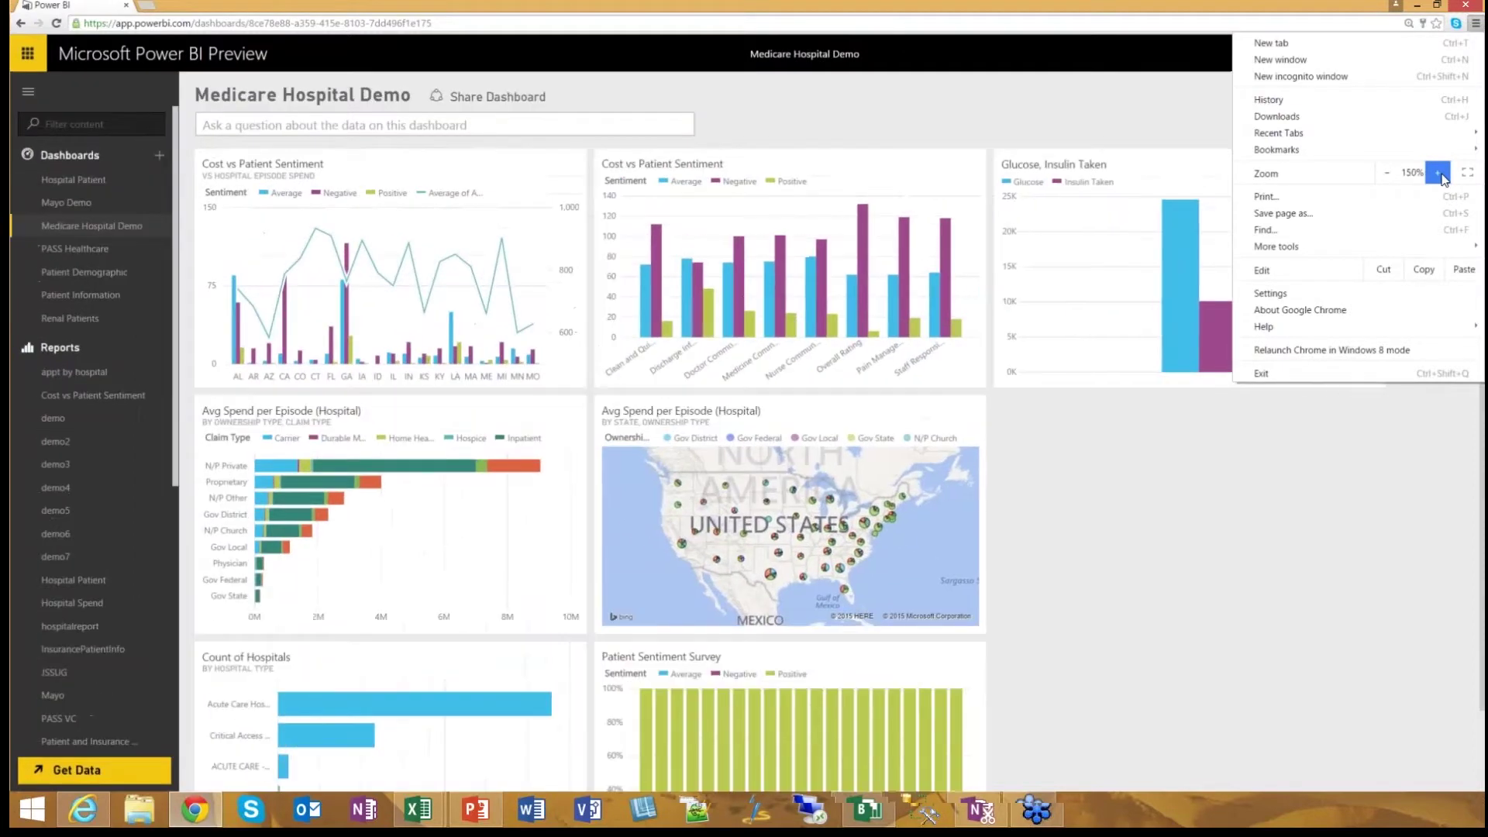
pyautogui.click(1439, 174)
pyautogui.press('Escape')
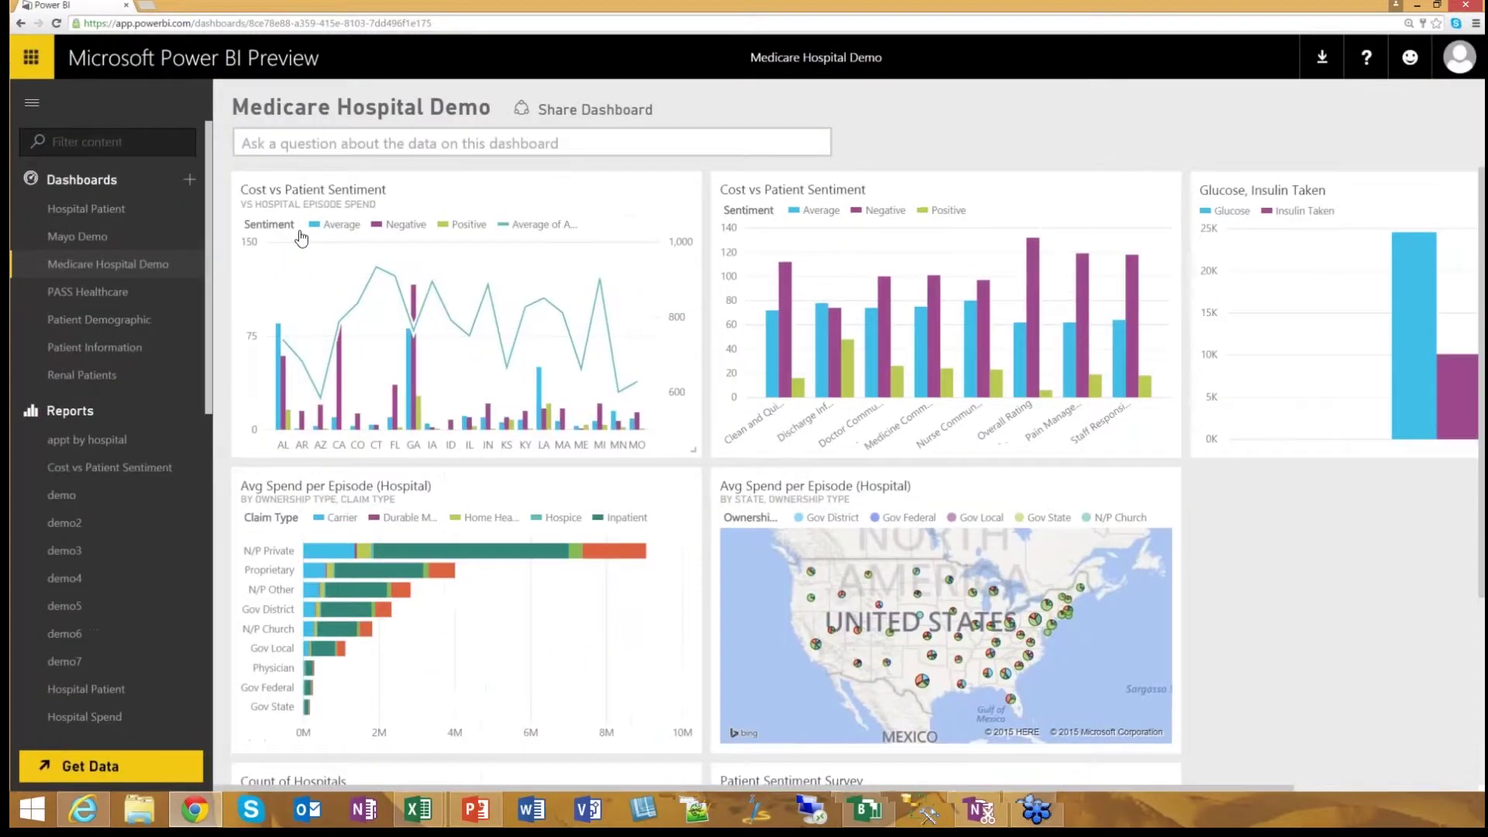
pyautogui.click(31, 105)
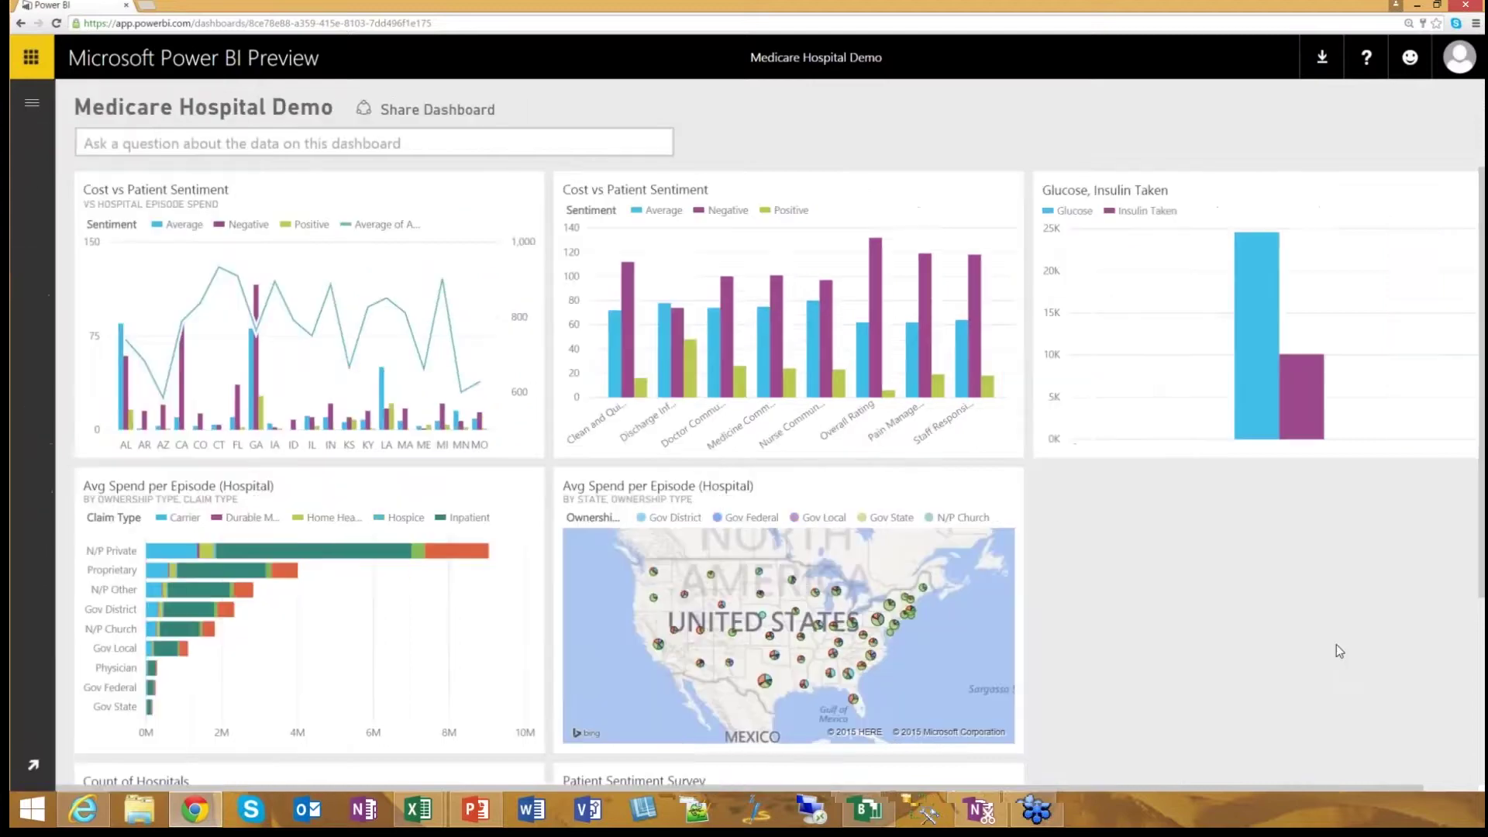